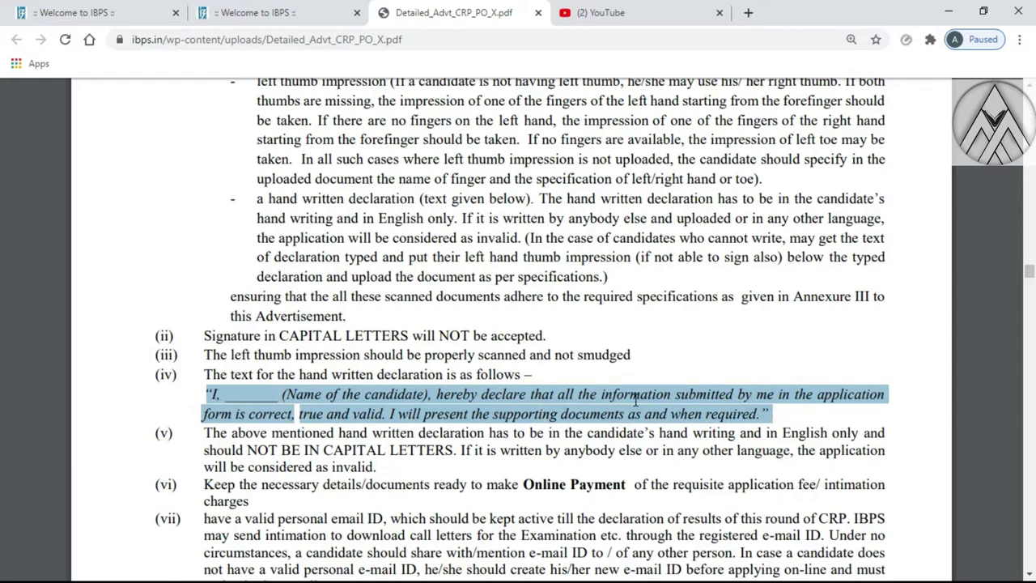
From the IBPS home page, go to the CRP PO/MT-X online application
scroll(636, 399, up, 3)
scroll(635, 399, down, 2)
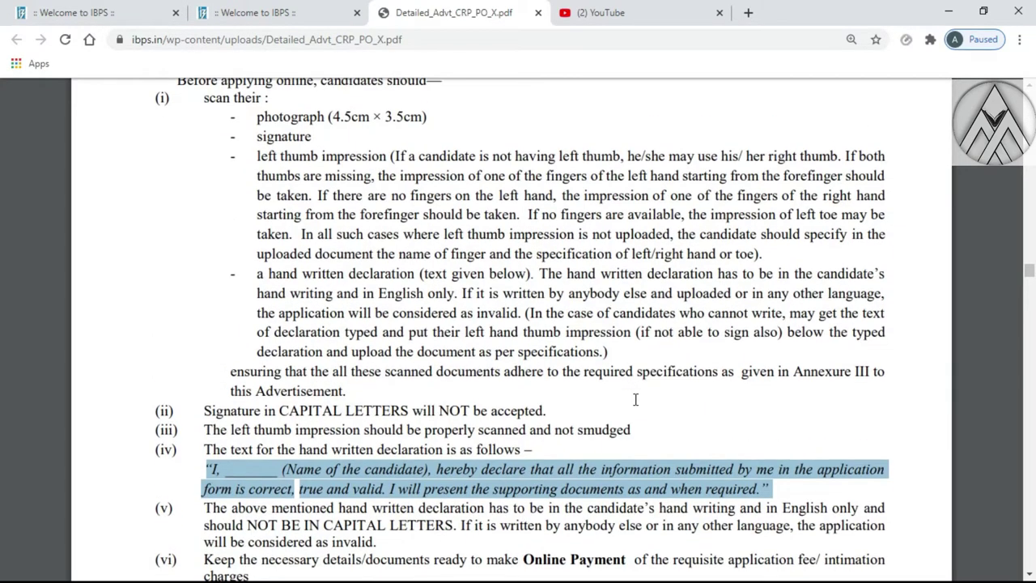
scroll(635, 399, down, 1)
scroll(635, 399, up, 4)
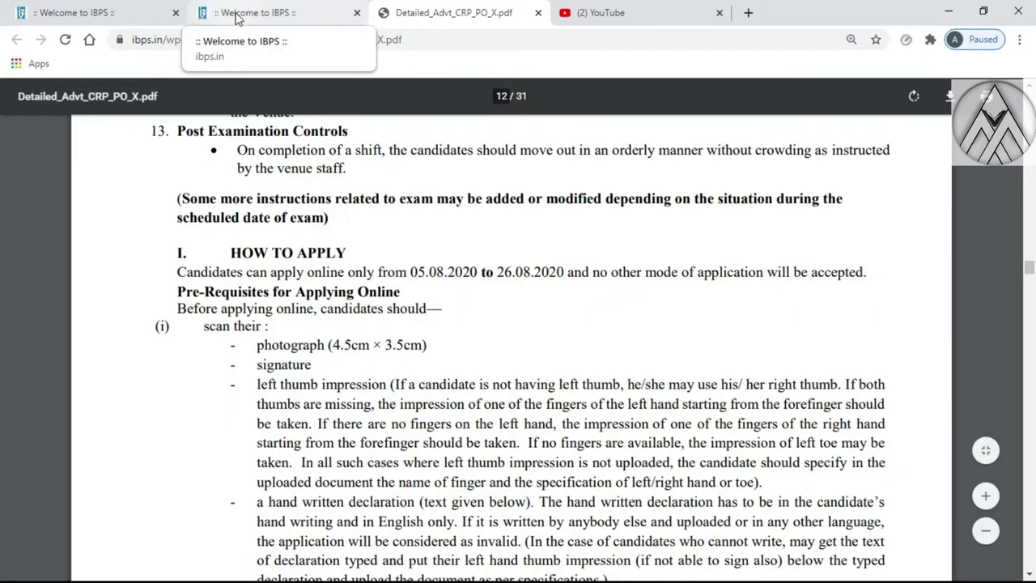
click(104, 8)
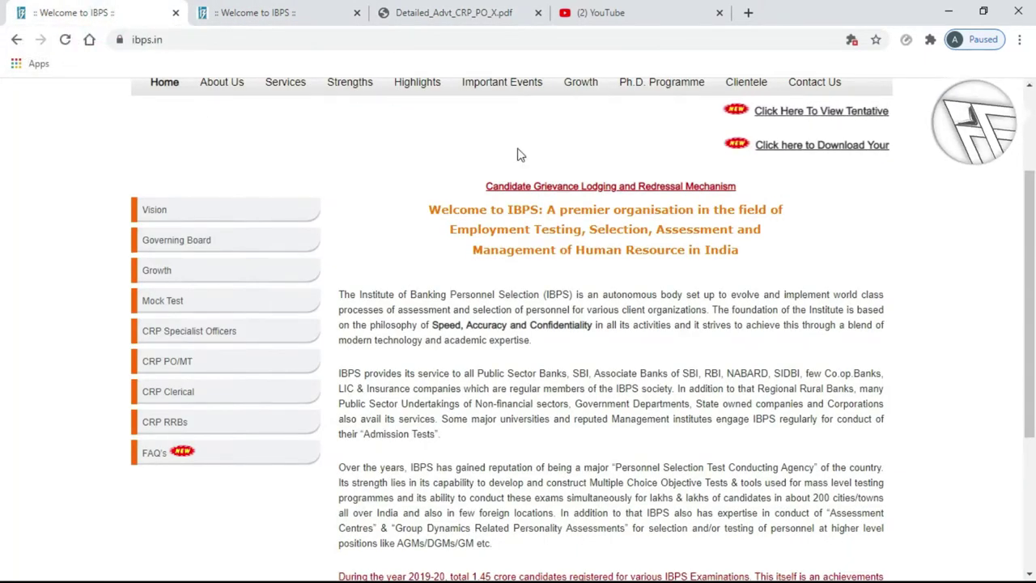
click(164, 362)
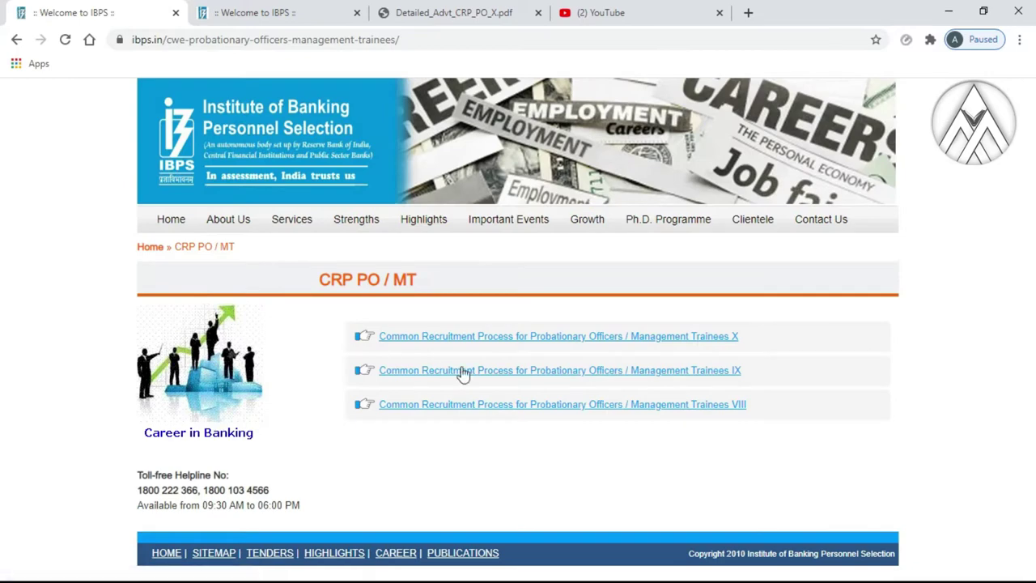
click(537, 343)
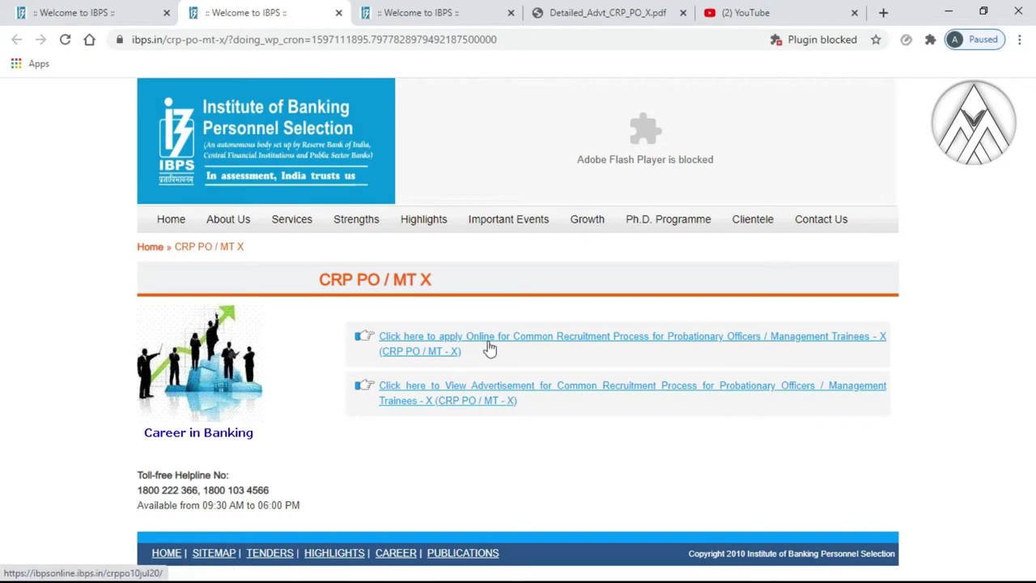
click(487, 343)
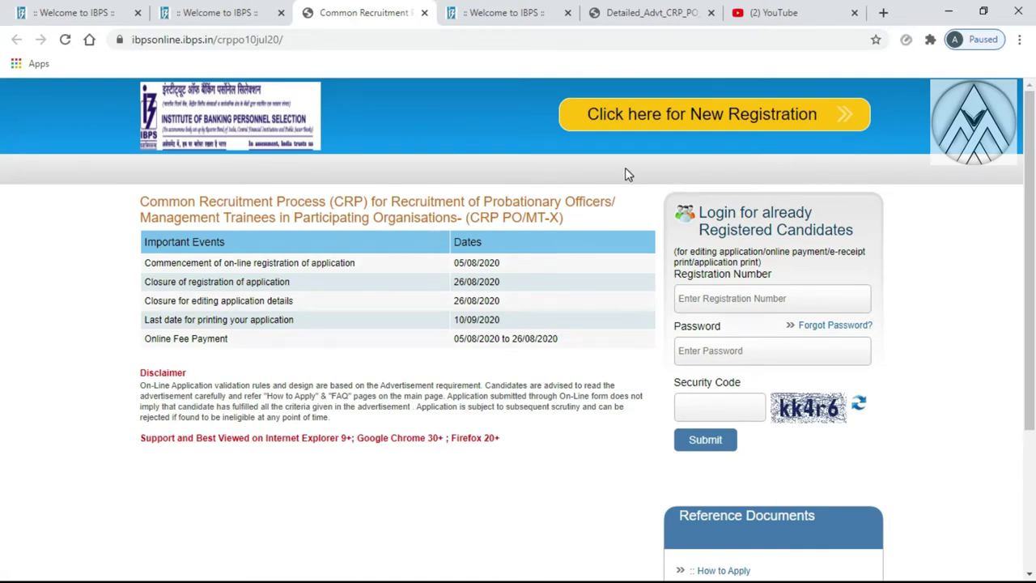
Start a New Registration and dismiss the important-points notice
click(645, 122)
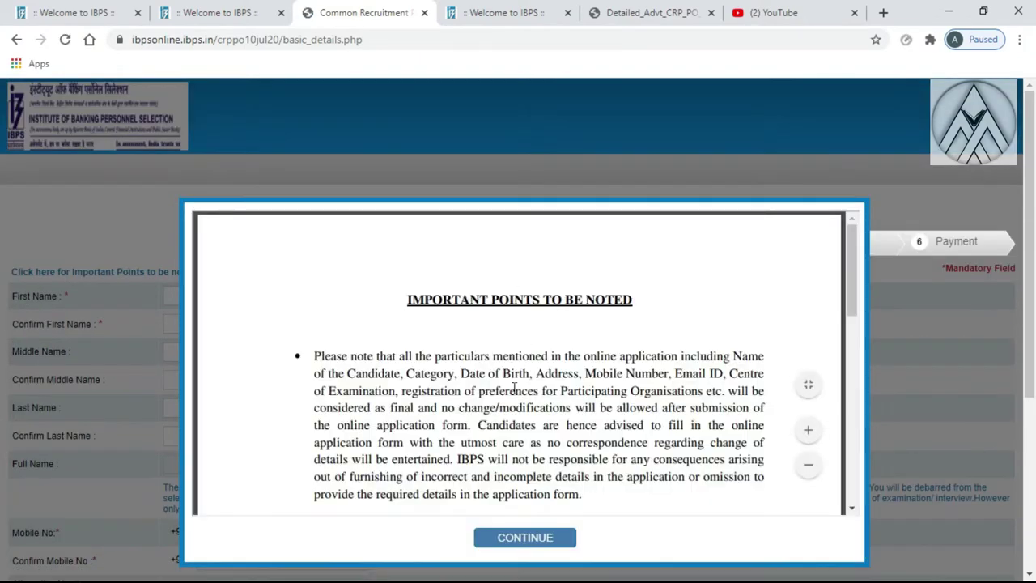
scroll(480, 348, down, 2)
scroll(481, 348, down, 5)
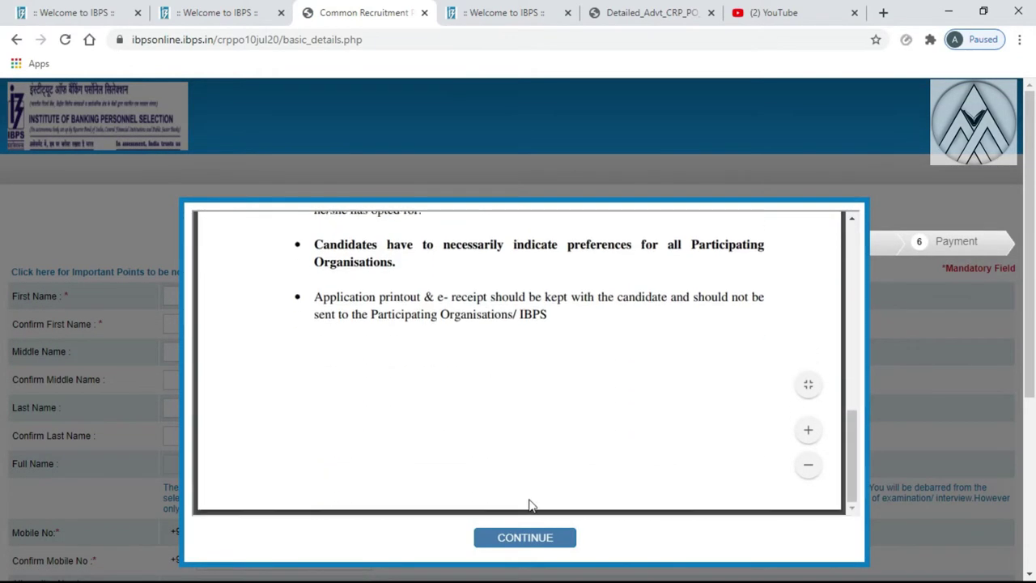
click(516, 540)
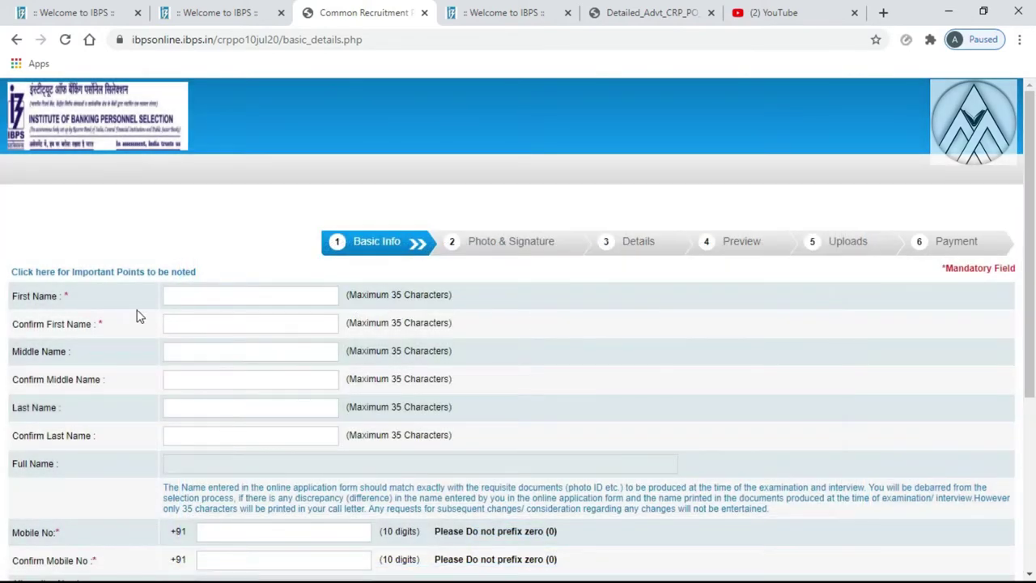
Enter the candidate's first and last names, confirming each one
click(174, 295)
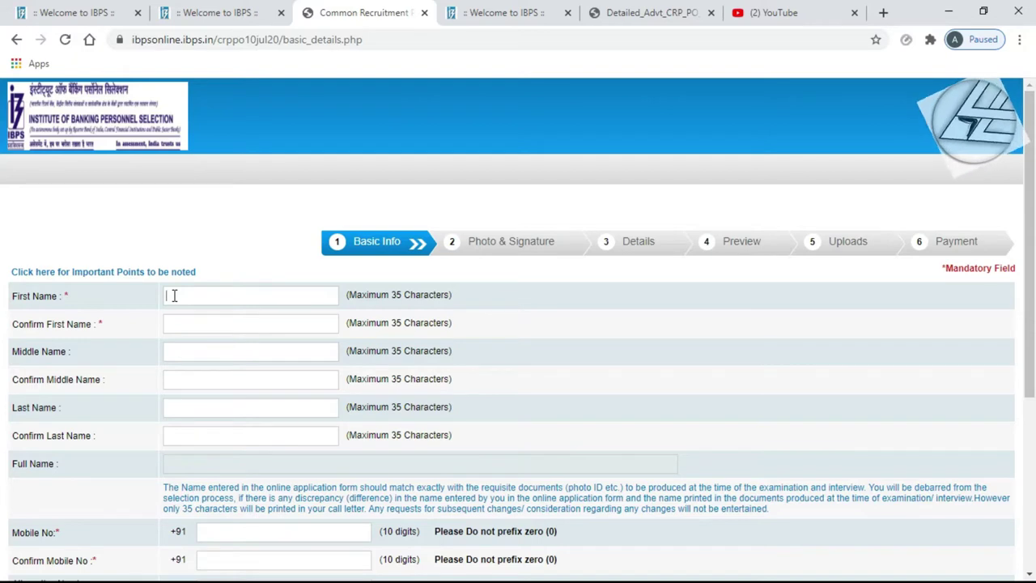
text(ALPHA)
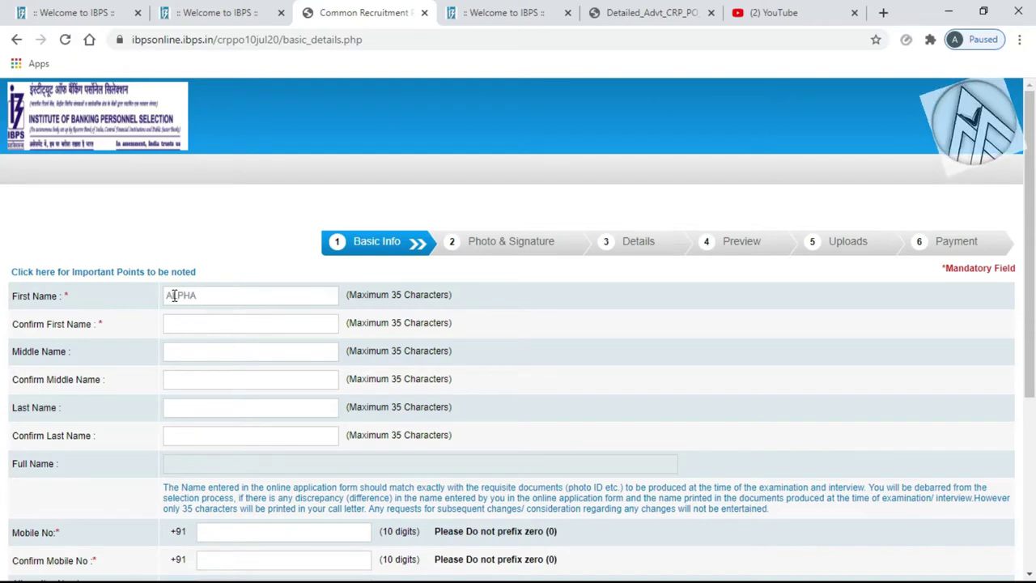
click(174, 320)
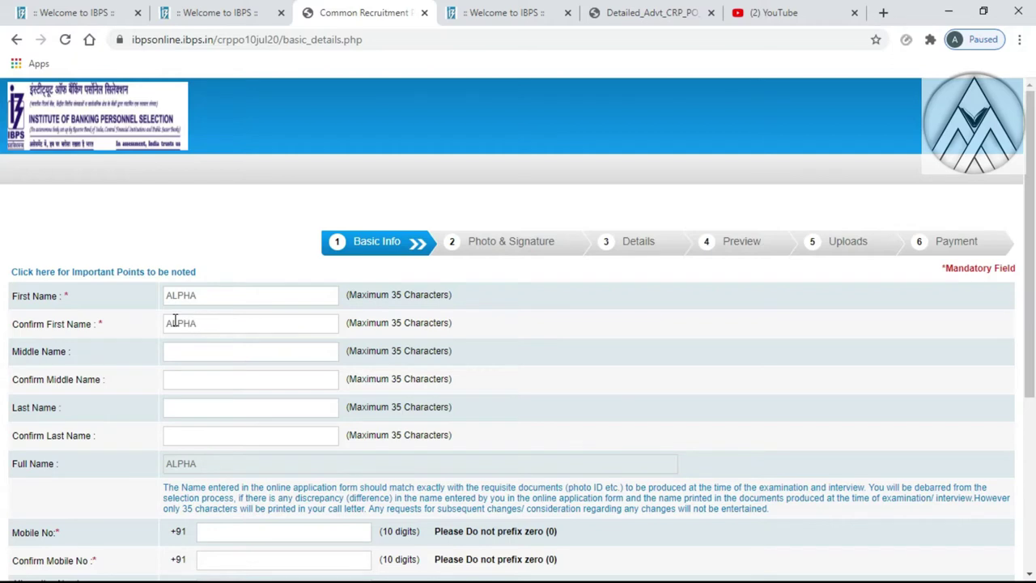
click(175, 405)
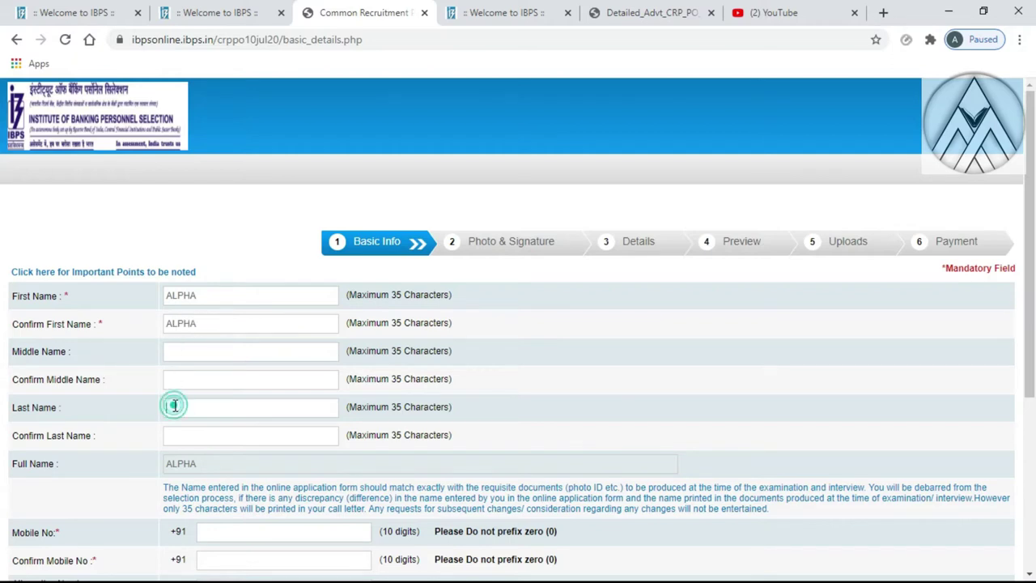
click(168, 433)
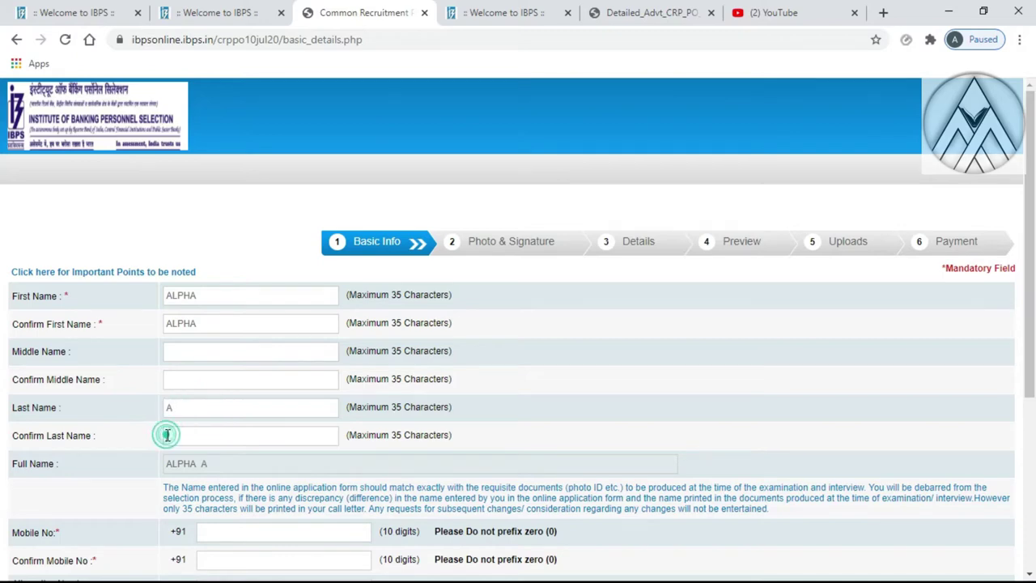
text(A)
Enter the candidate's mobile number and confirm it in the second mobile field
scroll(194, 445, down, 3)
click(198, 424)
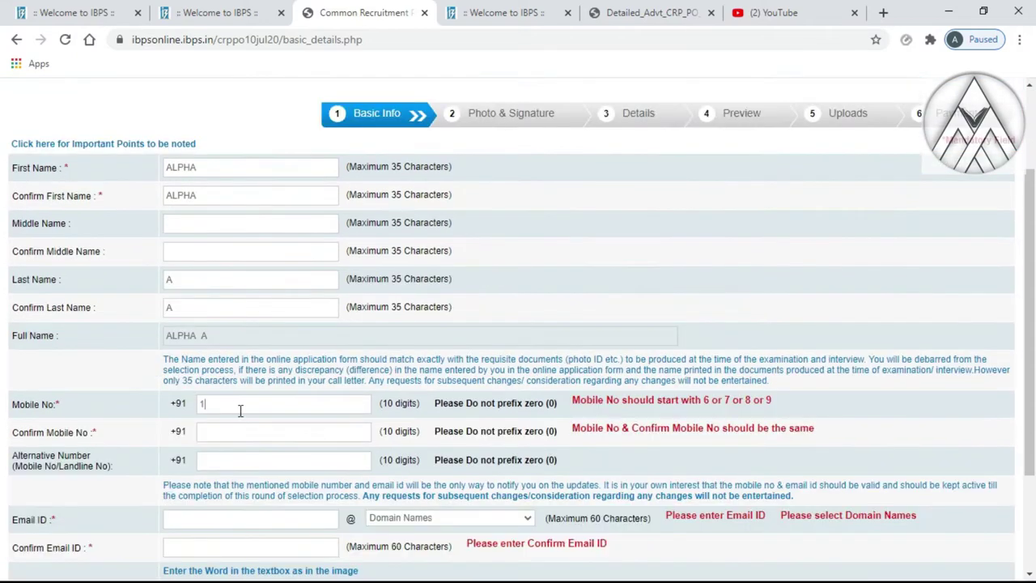
click(234, 404)
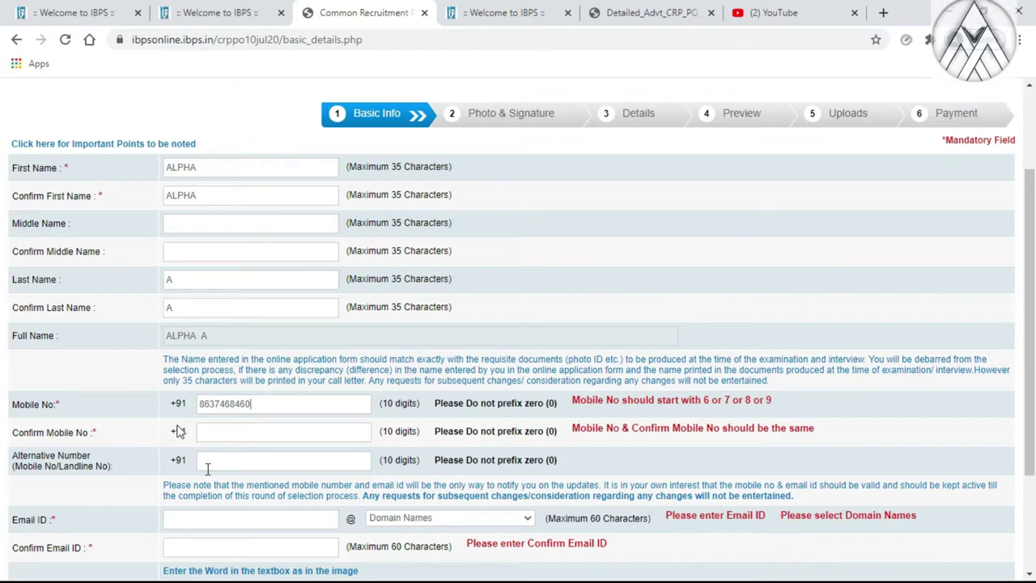
click(206, 433)
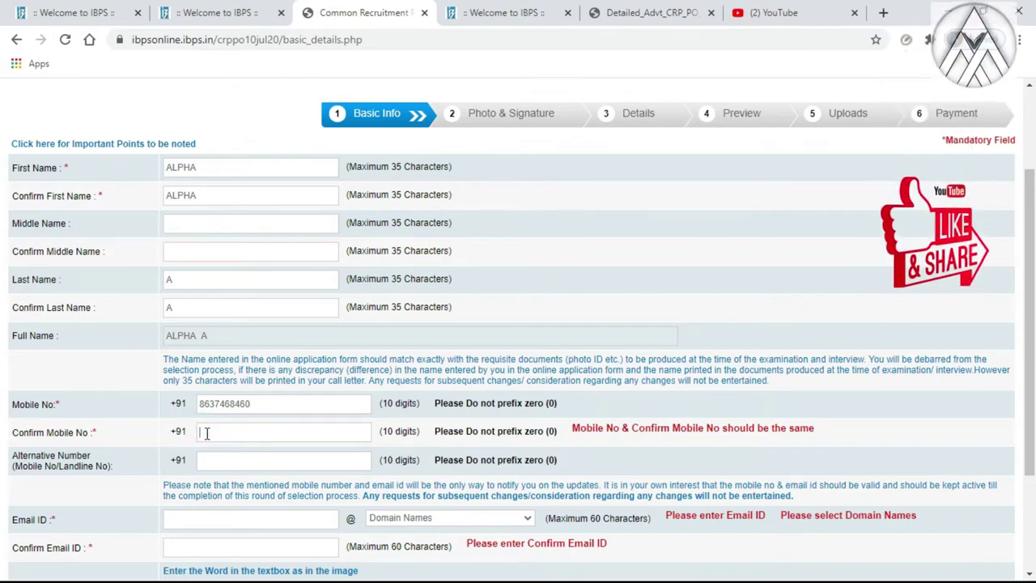
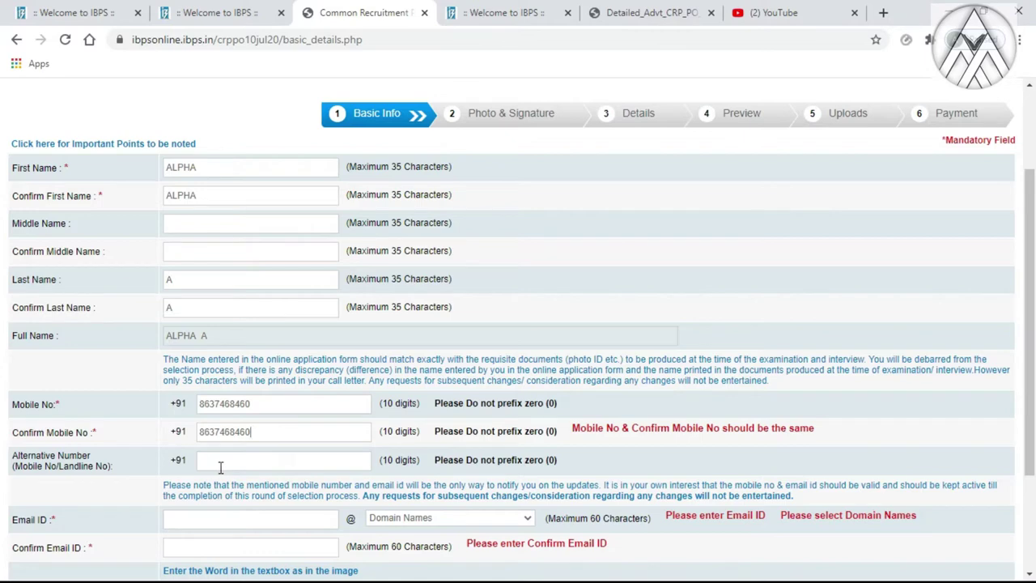
scroll(217, 463, down, 2)
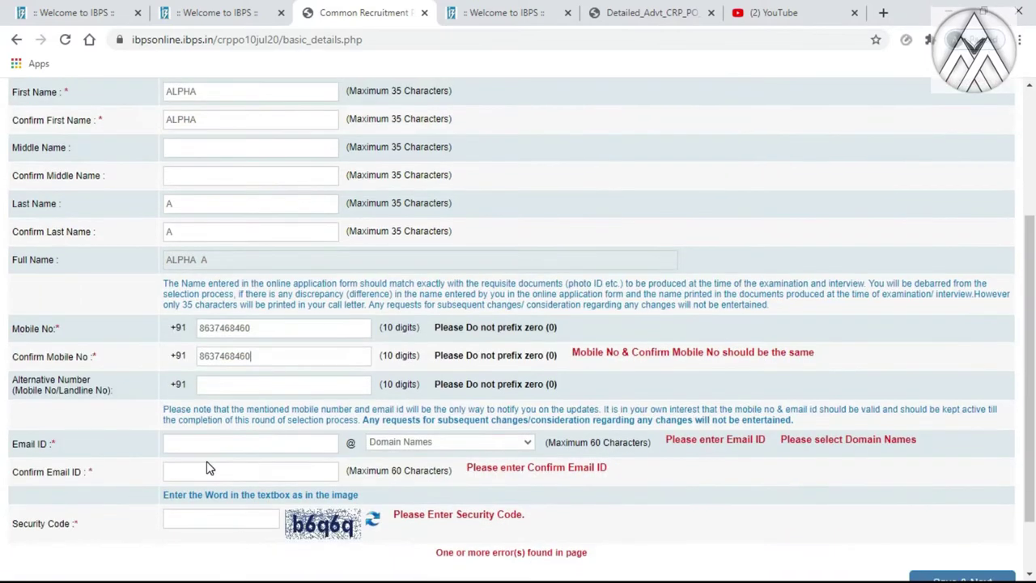
Enter the e-mail ID with the gmail.com domain and confirm it
click(224, 370)
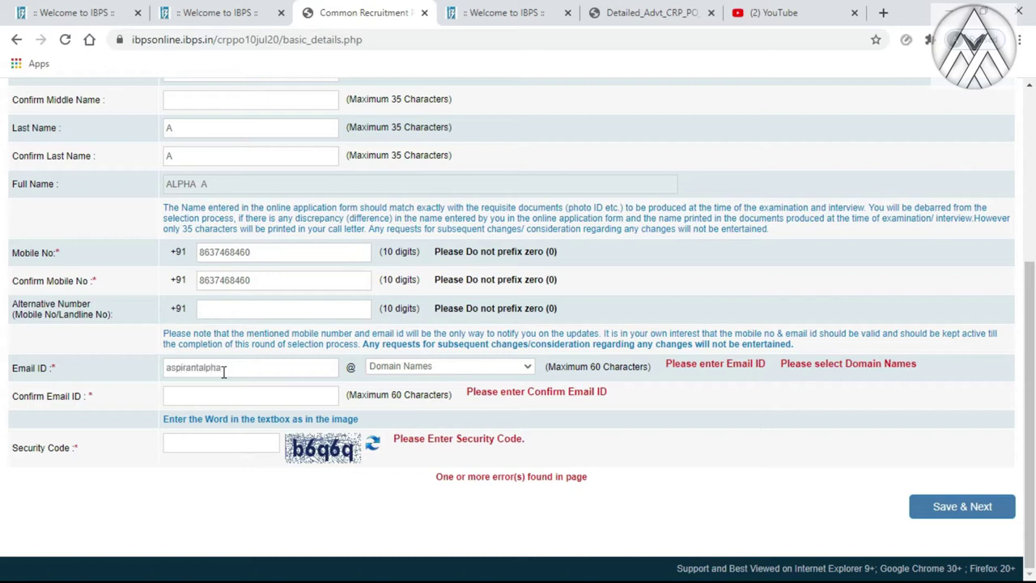
click(413, 368)
click(399, 407)
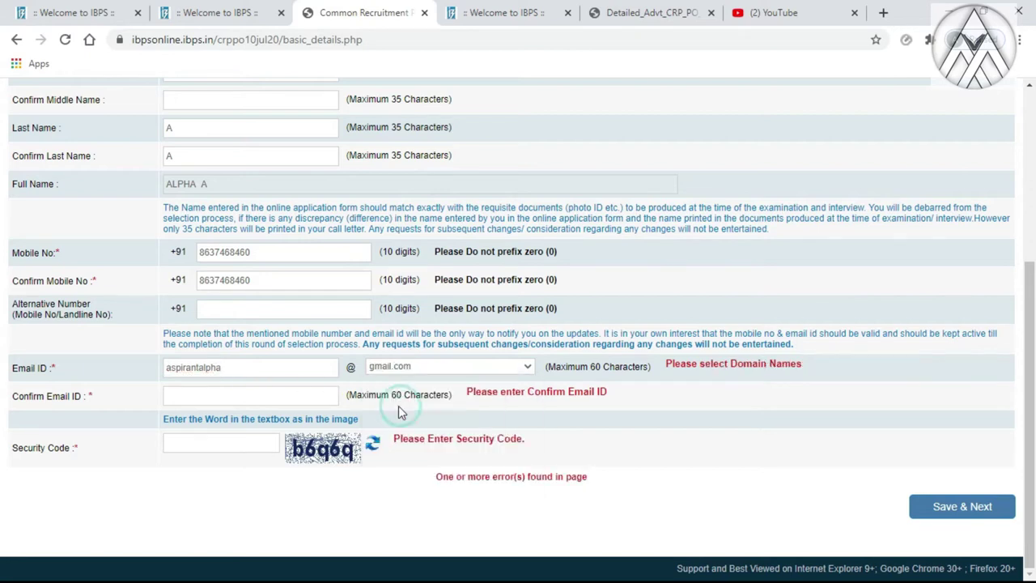
click(229, 397)
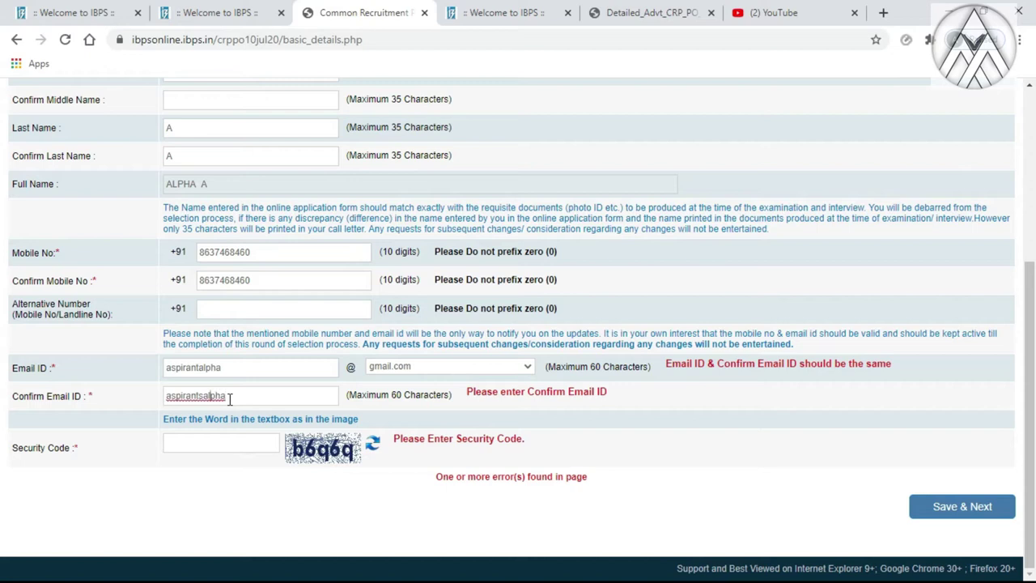
key(BackSpace)
Enter the security code and choose Save & Next
click(215, 439)
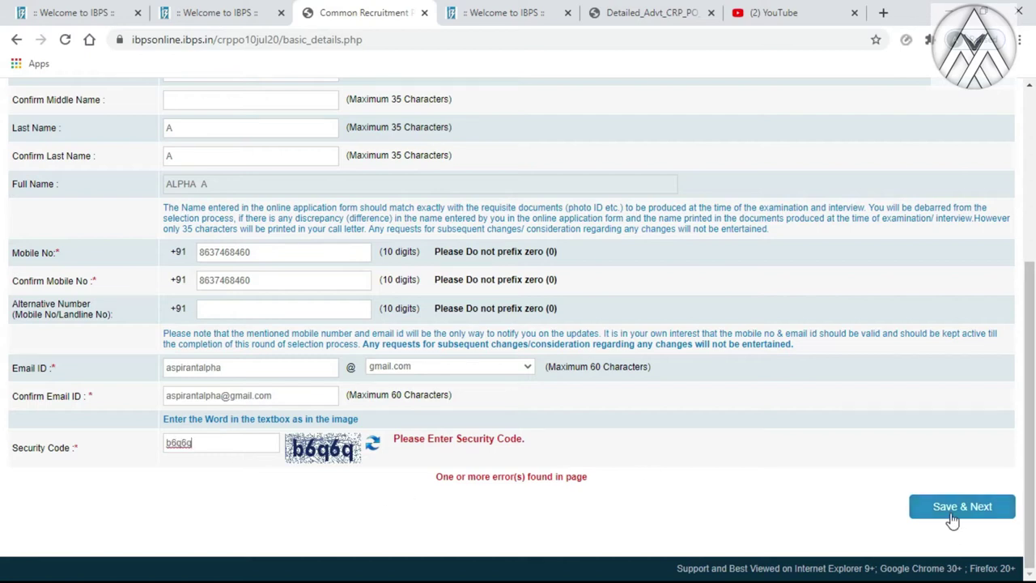
scroll(626, 354, up, 4)
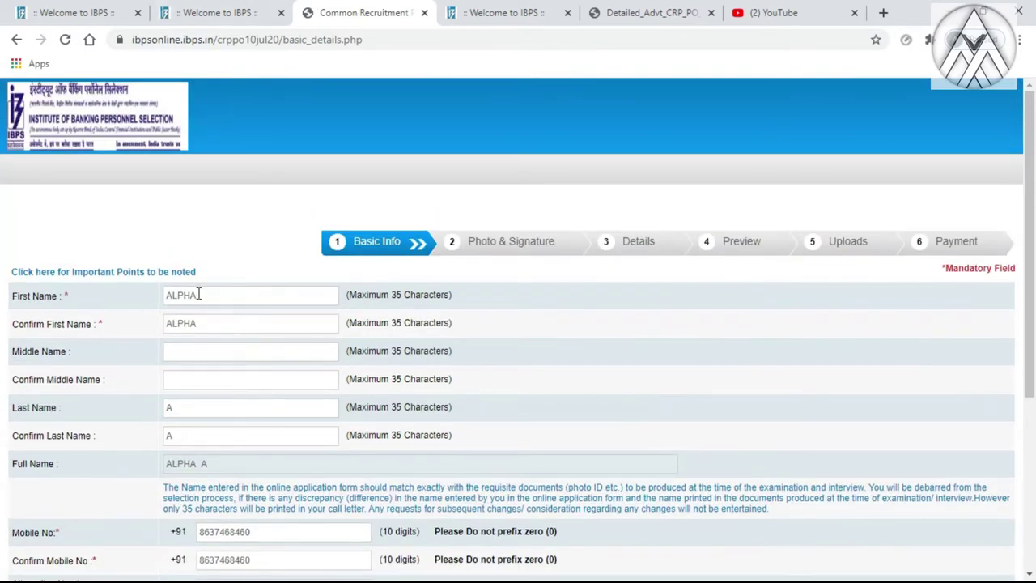
scroll(202, 308, down, 4)
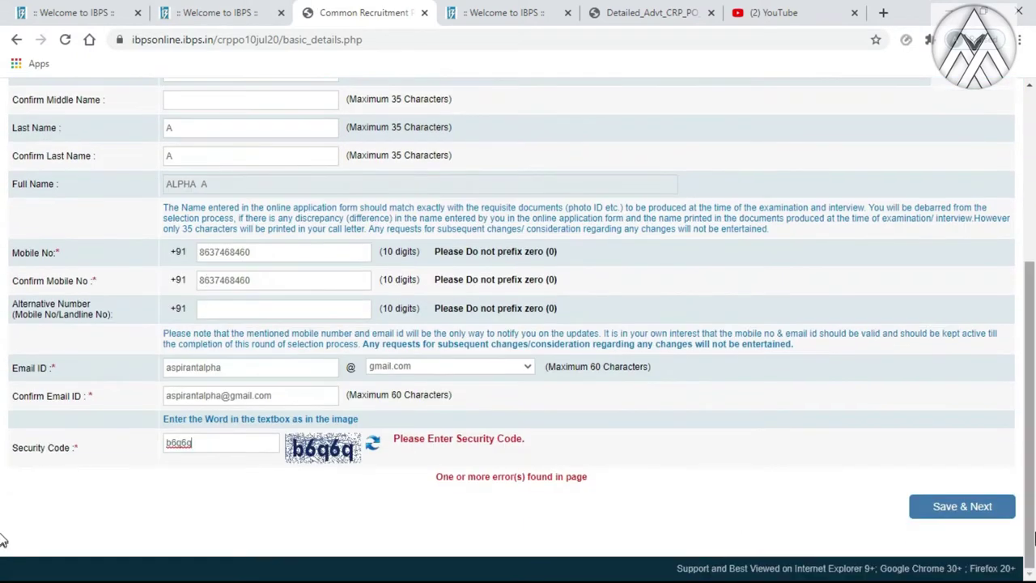
click(964, 508)
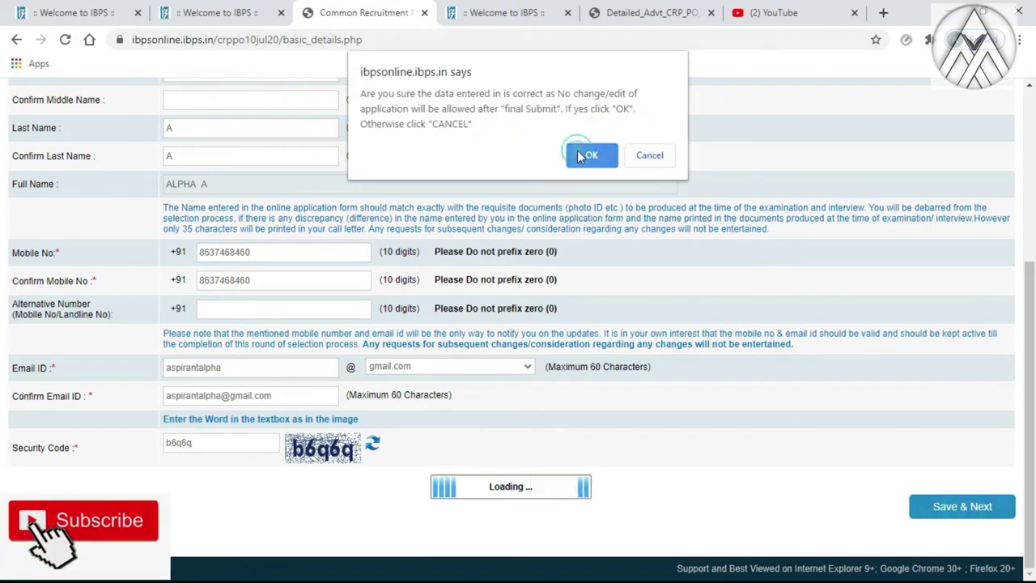
Confirm the details as final to get the provisional registration number and password
click(591, 155)
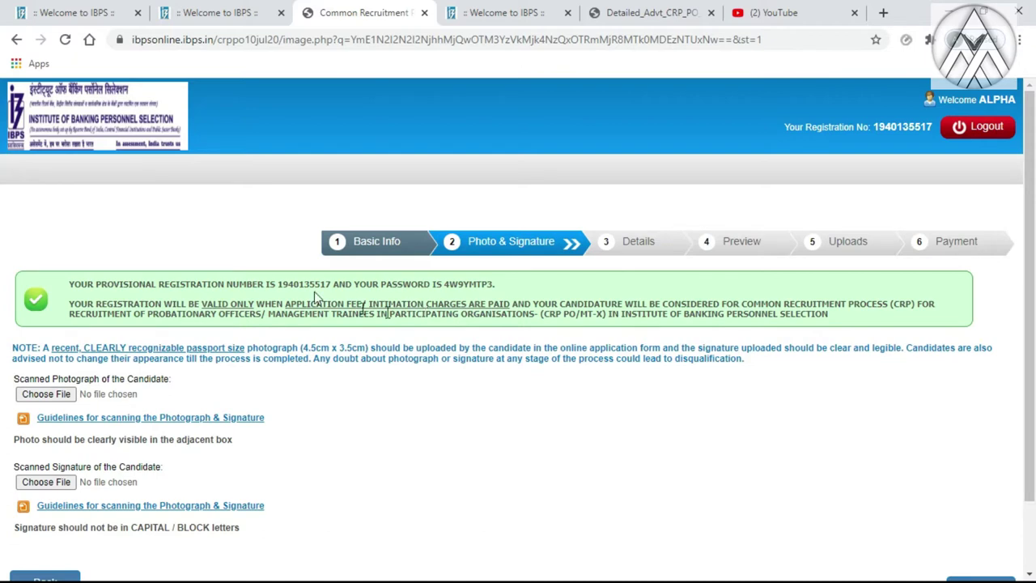
scroll(330, 362, down, 1)
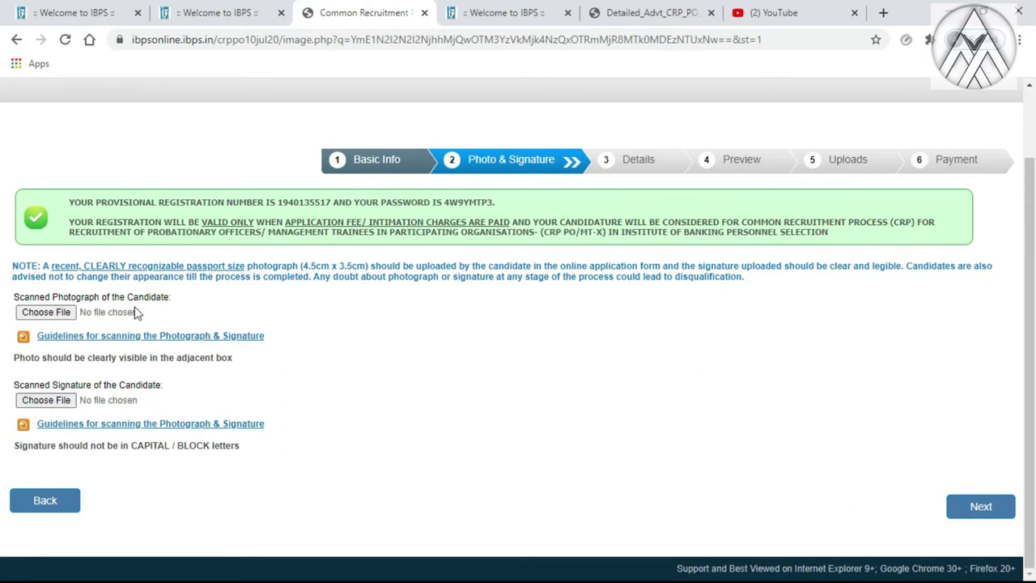
click(51, 316)
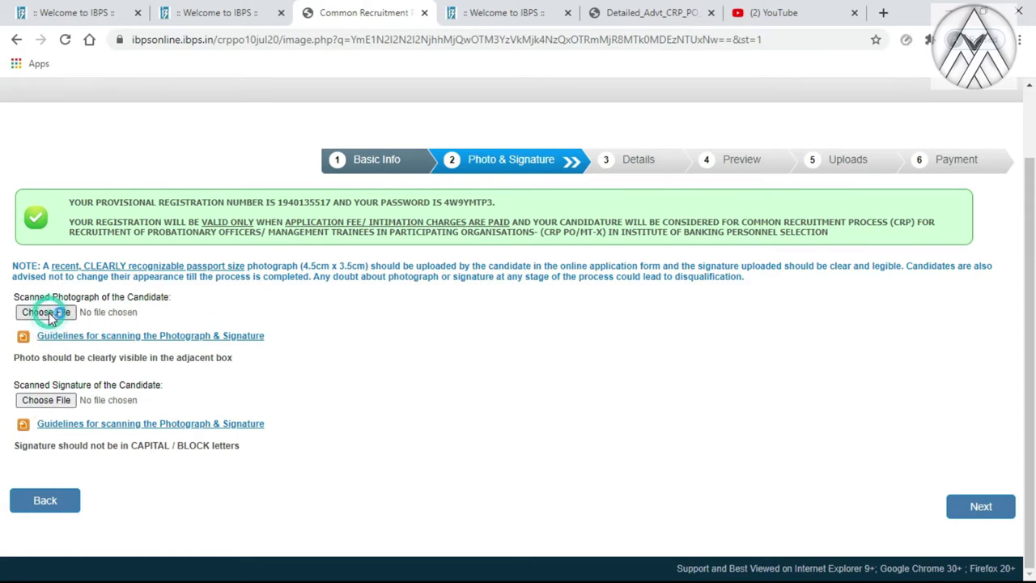
Upload poto.jpg from Desktop\application as the photograph, which is rejected for size outside 20–50 KB
click(51, 316)
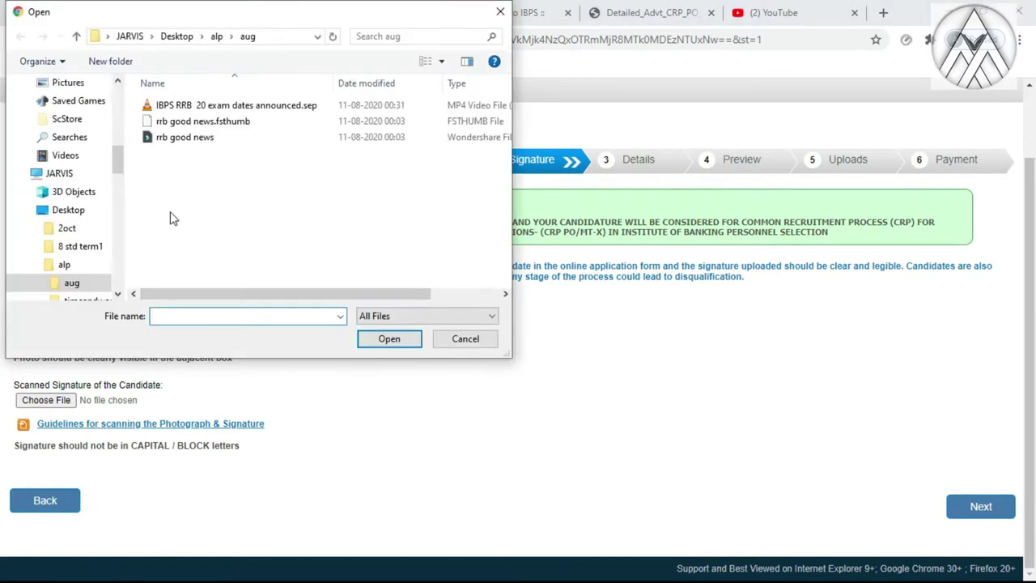
click(121, 161)
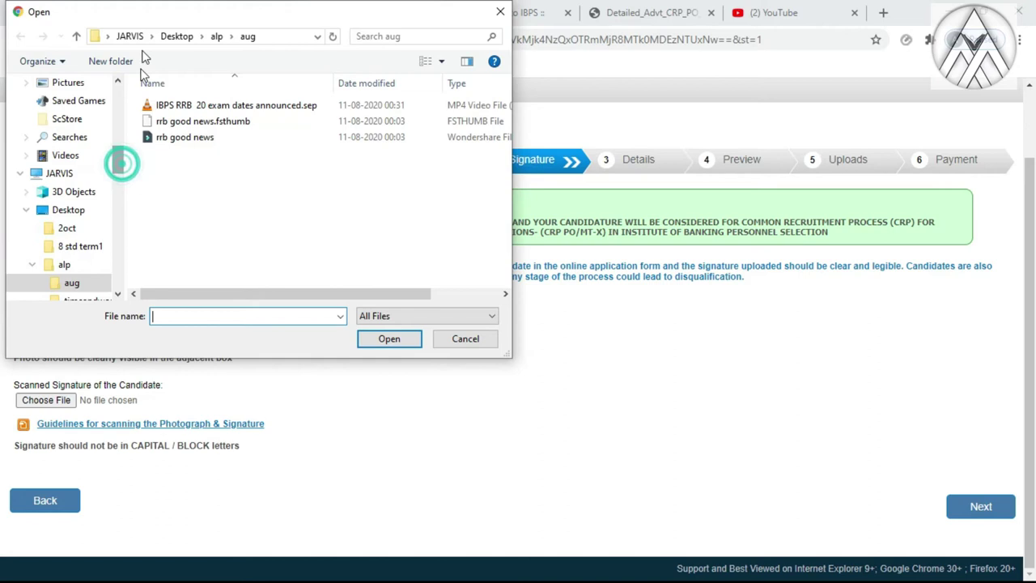
scroll(117, 158, up, 10)
click(50, 106)
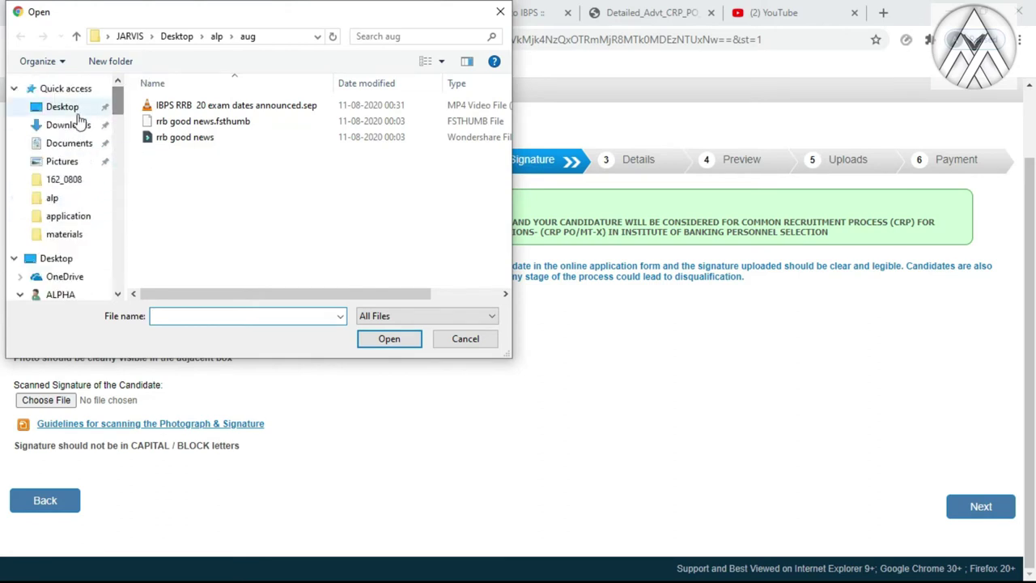
scroll(184, 152, down, 1)
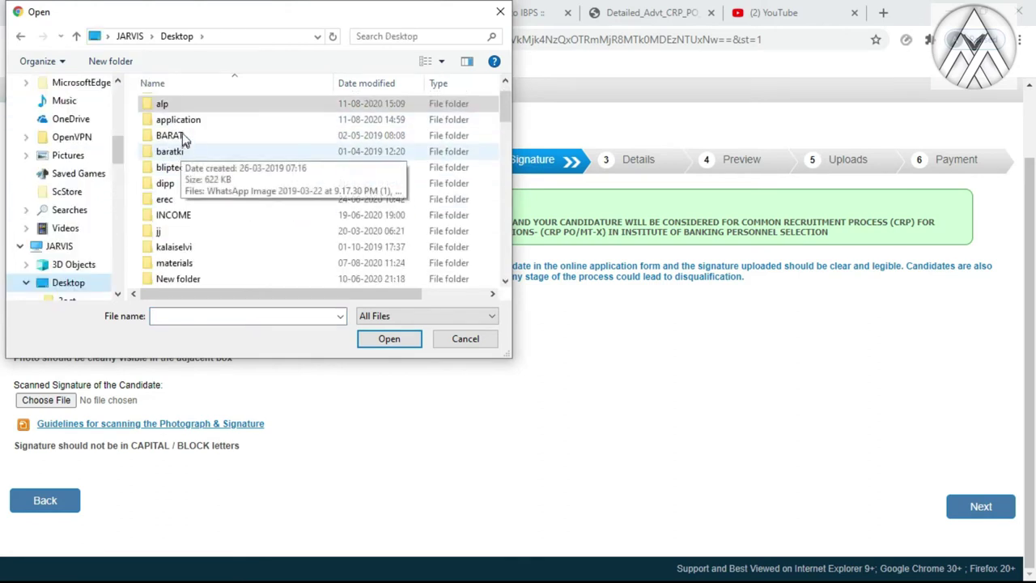
double_click(183, 123)
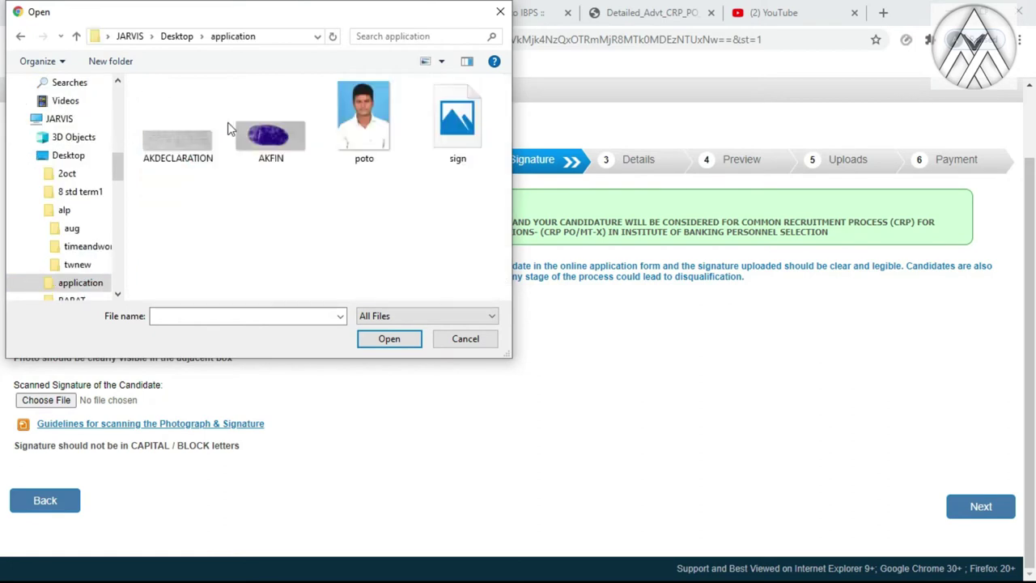
click(373, 154)
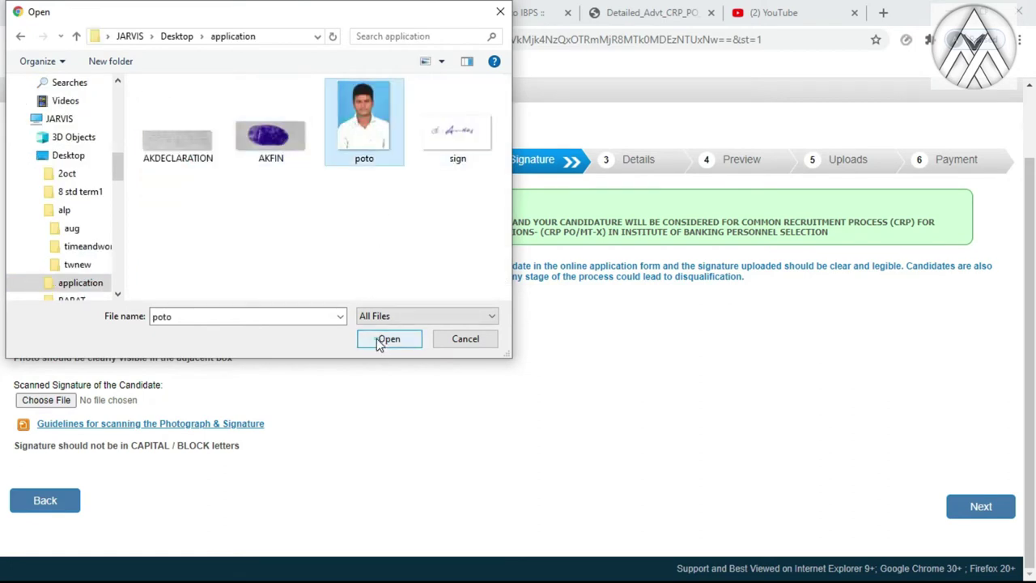
click(369, 338)
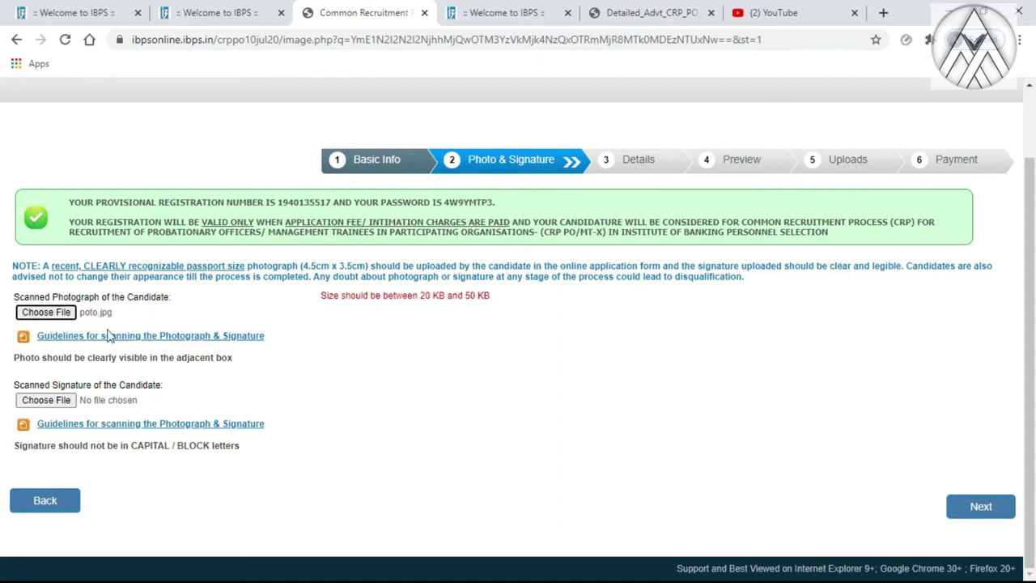
click(939, 12)
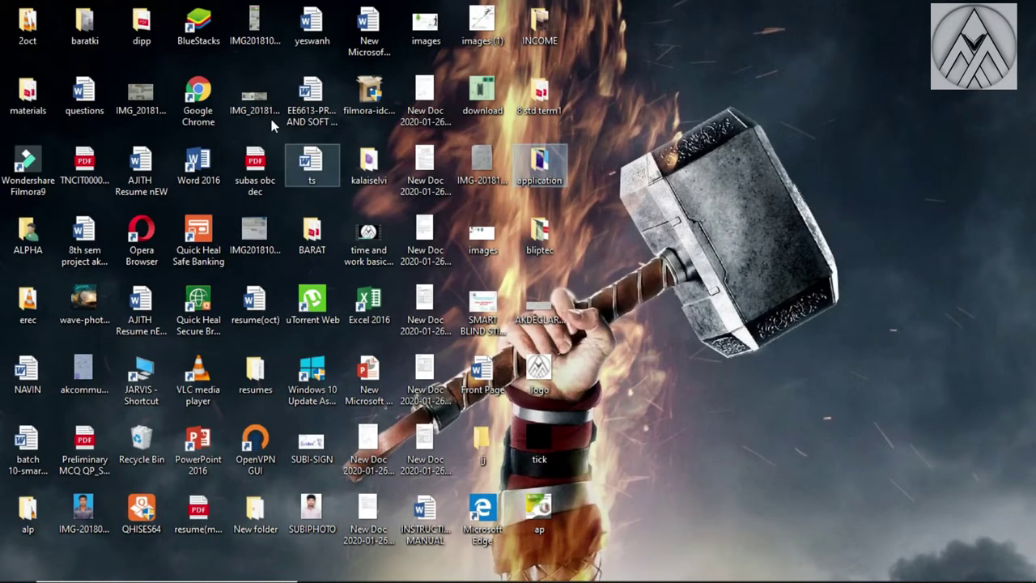
Open the maximised application folder and open the poto image with Paint
double_click(539, 162)
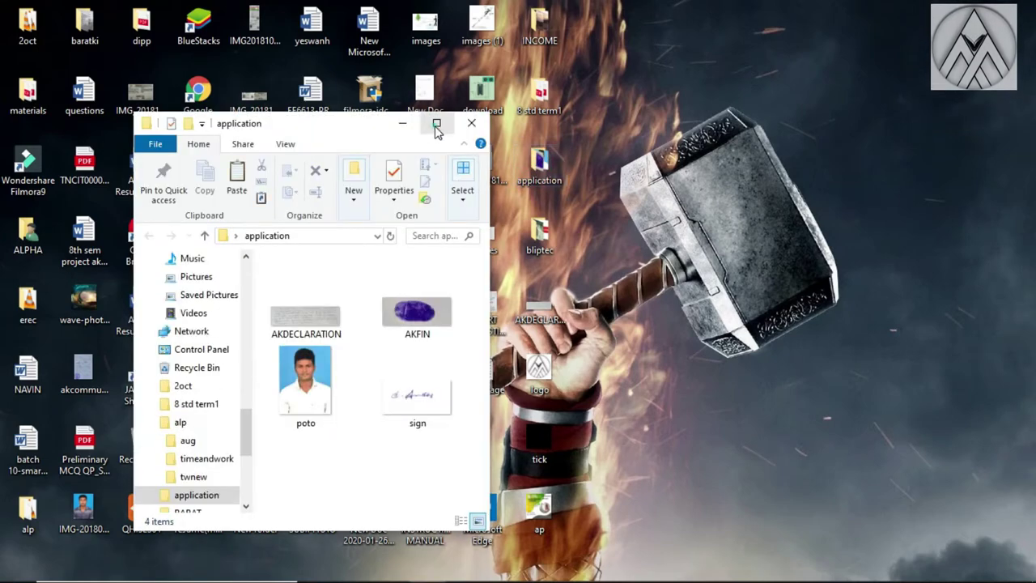
click(435, 125)
click(348, 195)
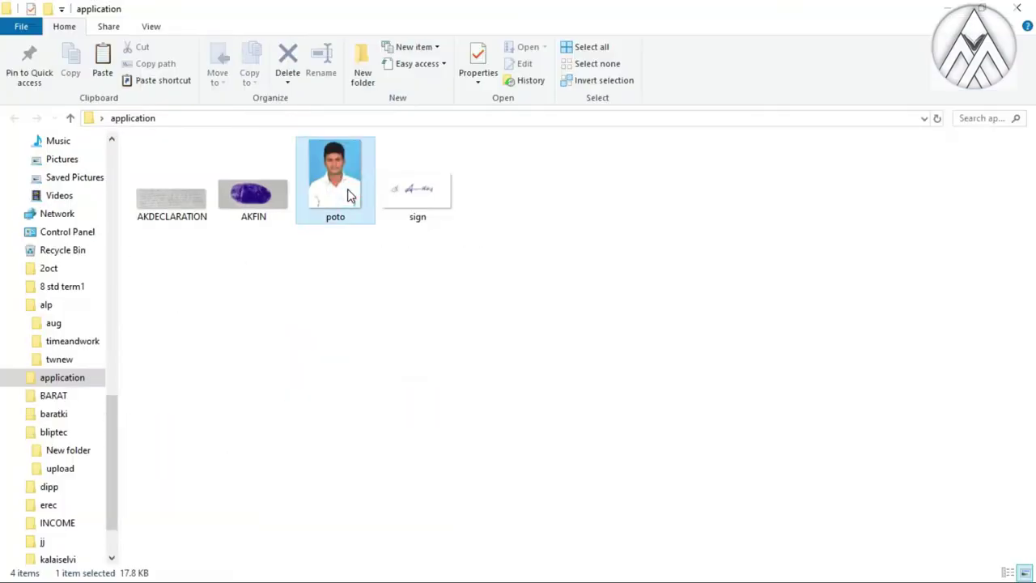
right_click(348, 194)
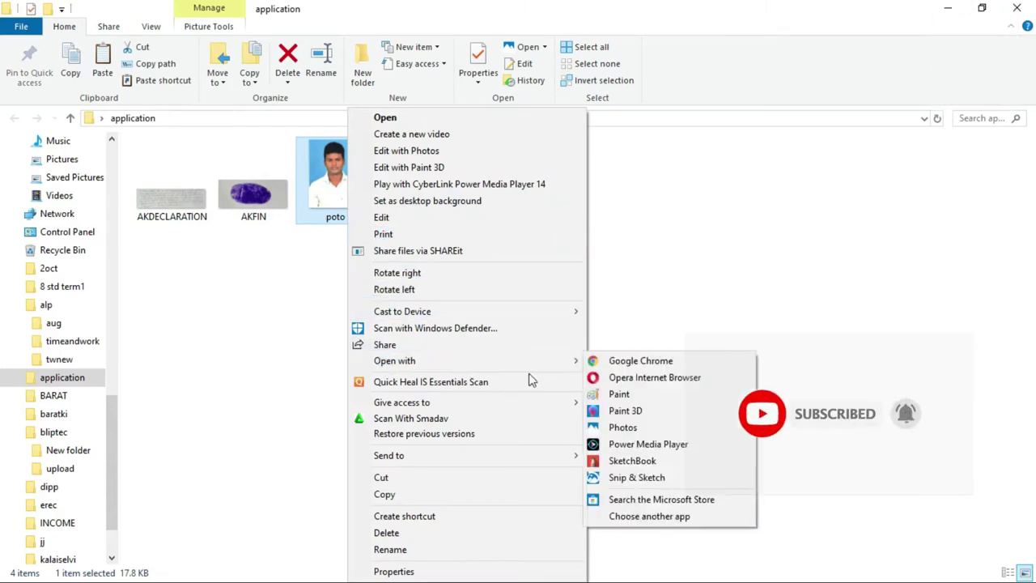
mouse_move(558, 360)
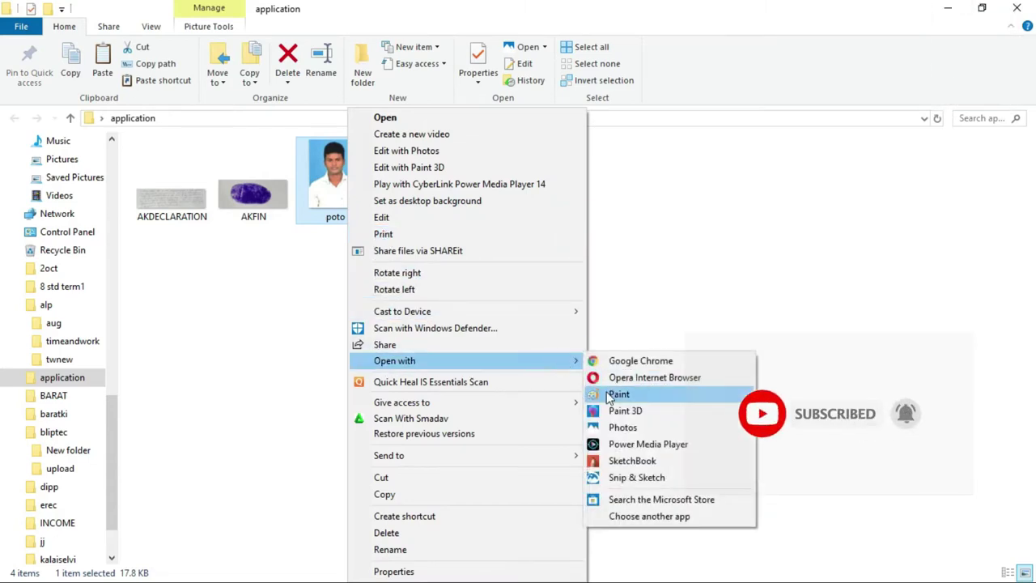
click(607, 393)
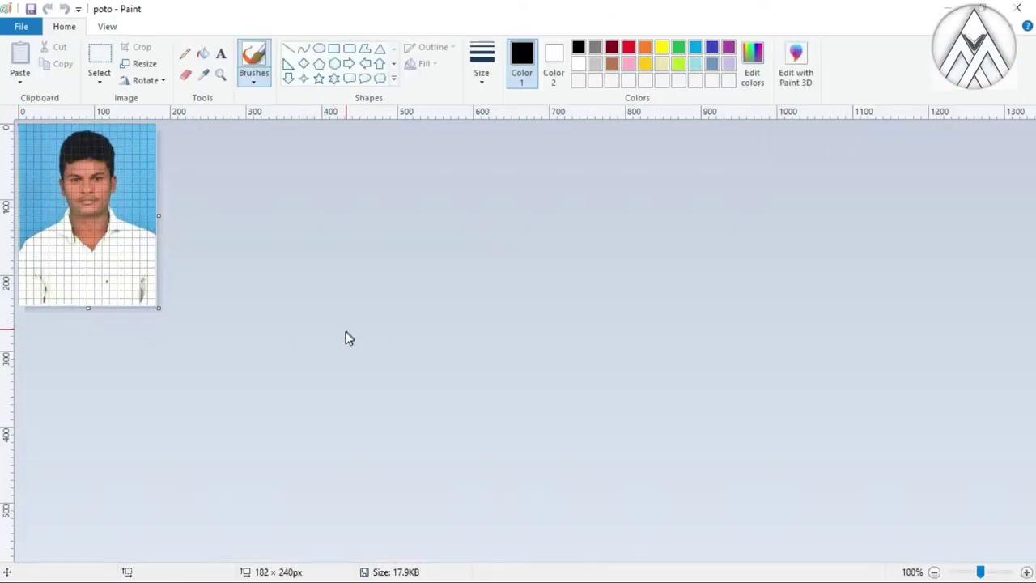
Resize poto to 150% (273 × 360 px), keeping aspect ratio, and save it
ctrl+scroll(345, 335, up, 1)
ctrl+scroll(184, 320, down, 2)
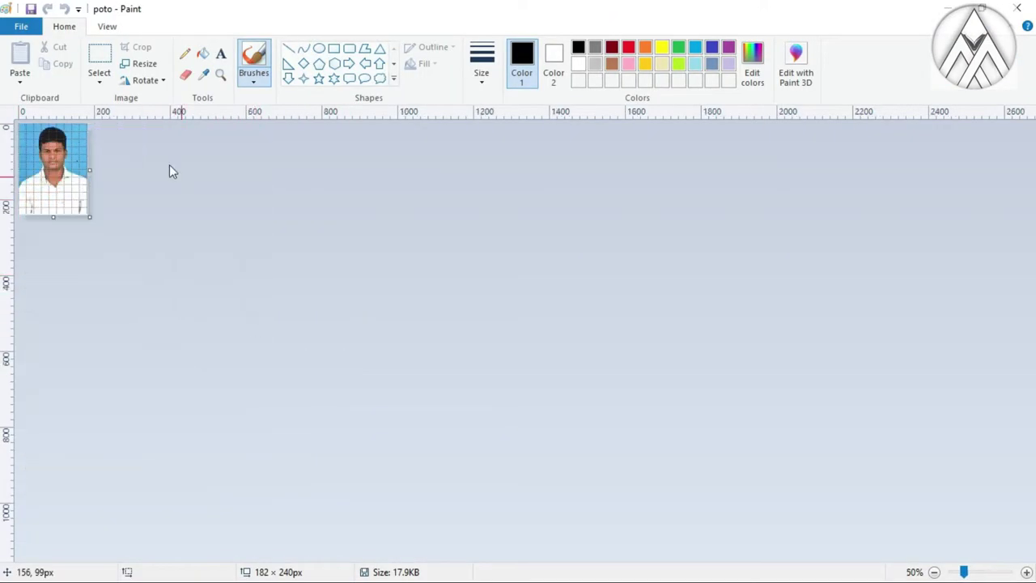
ctrl+scroll(118, 161, up, 1)
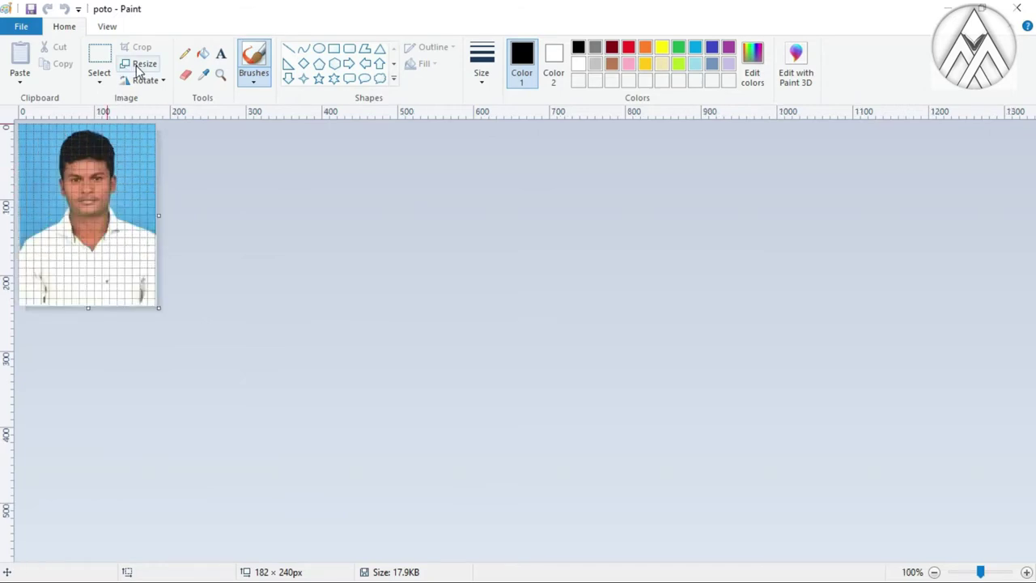
click(139, 67)
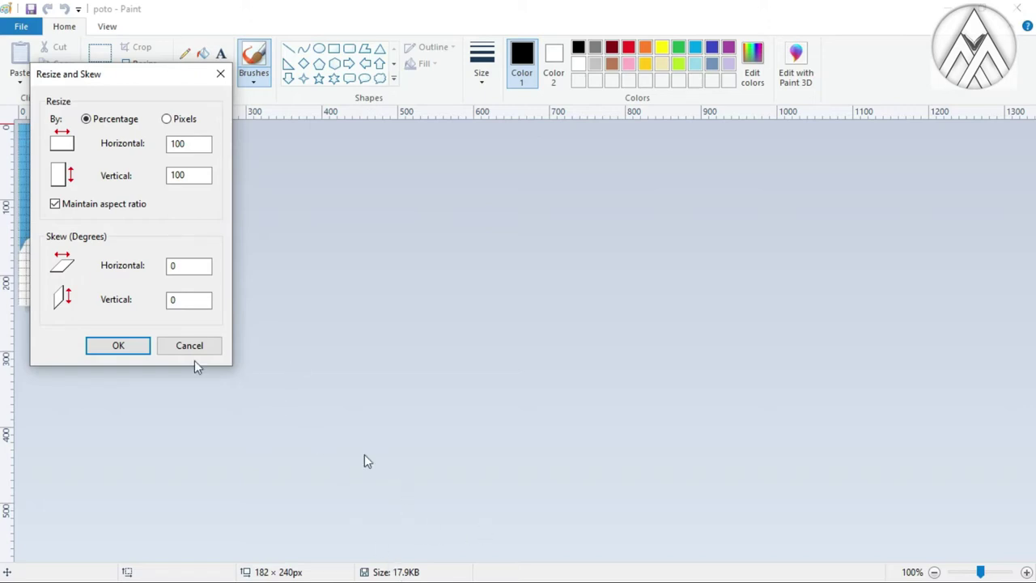
drag(191, 144, 171, 145)
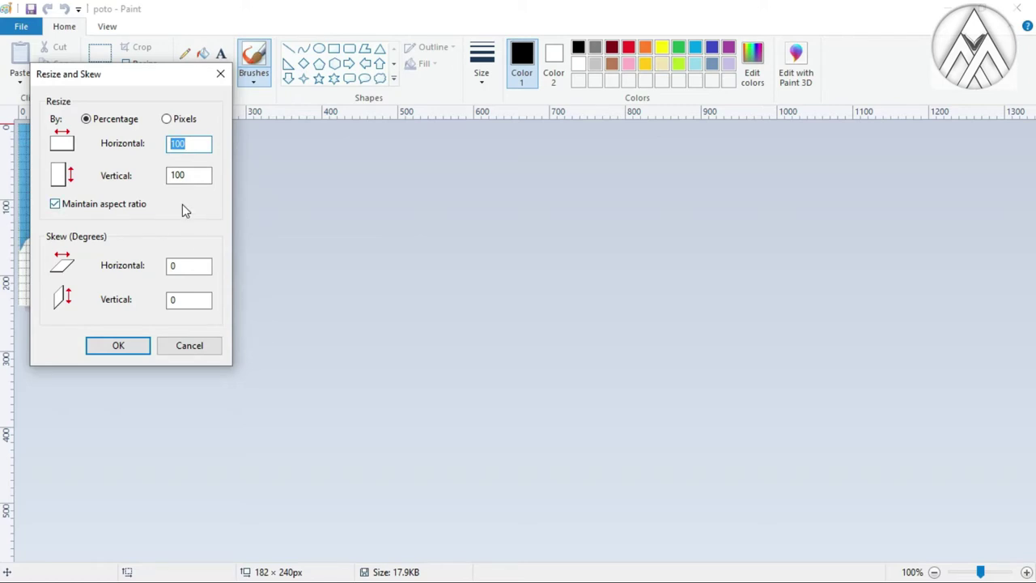
text(150)
key(Return)
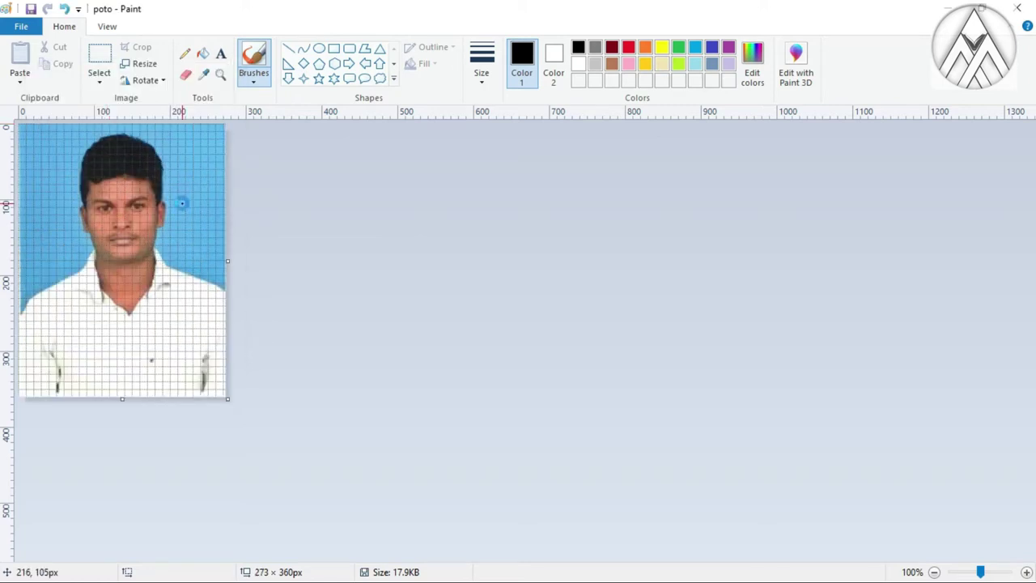
key(ctrl+s)
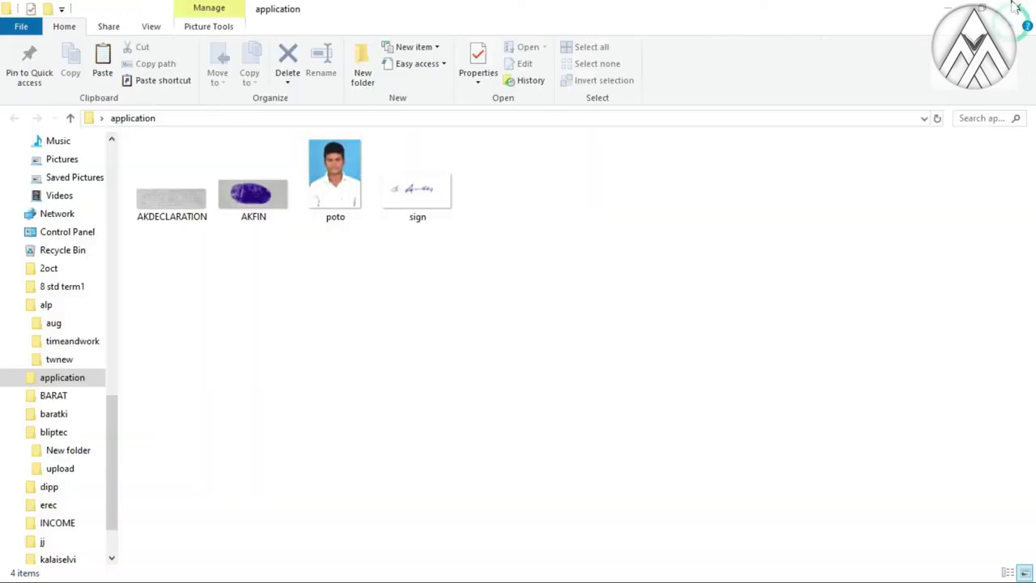
Close Paint, return to Chrome and re-upload the resized poto.jpg photograph
click(1017, 8)
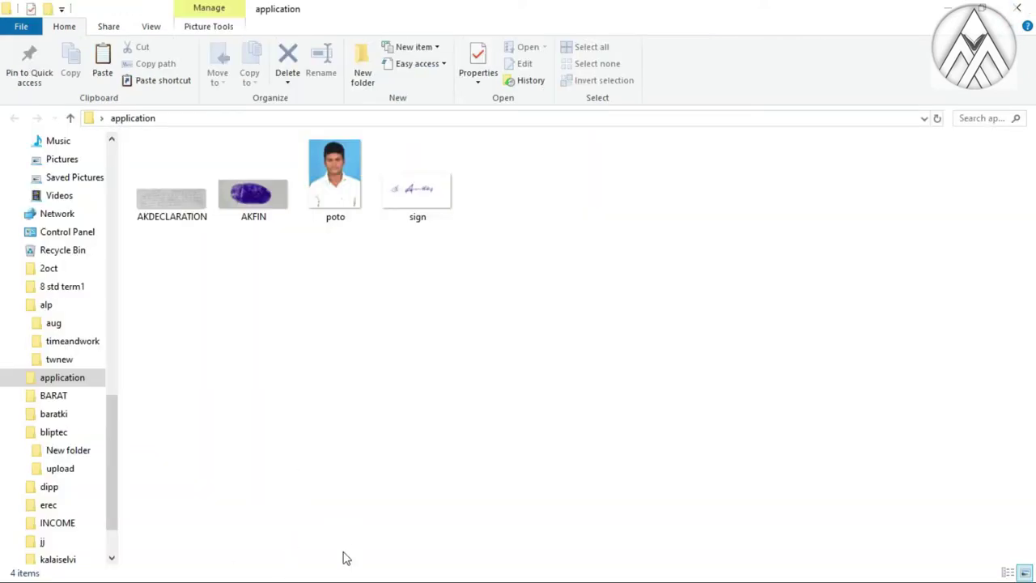
click(945, 7)
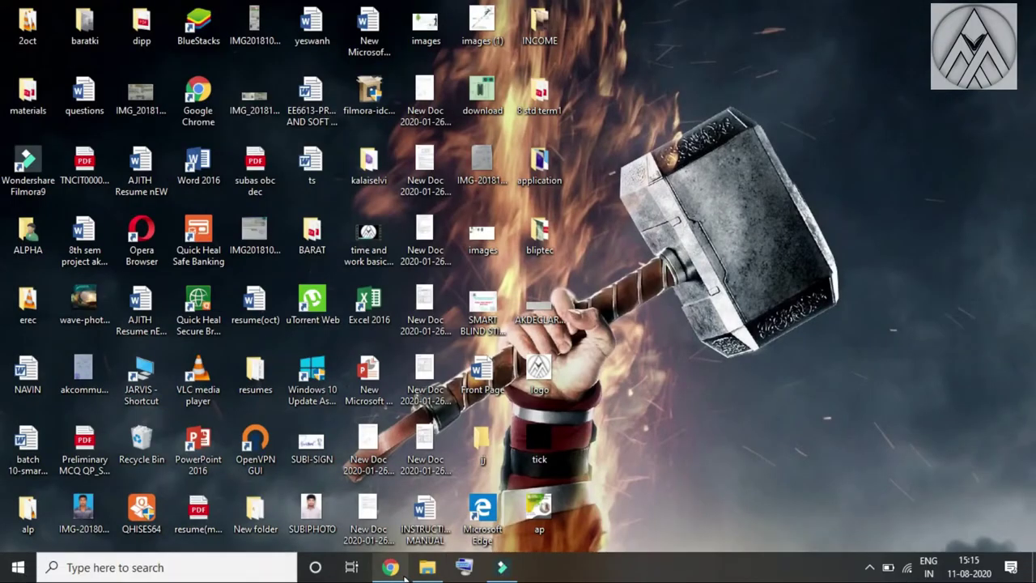
click(397, 570)
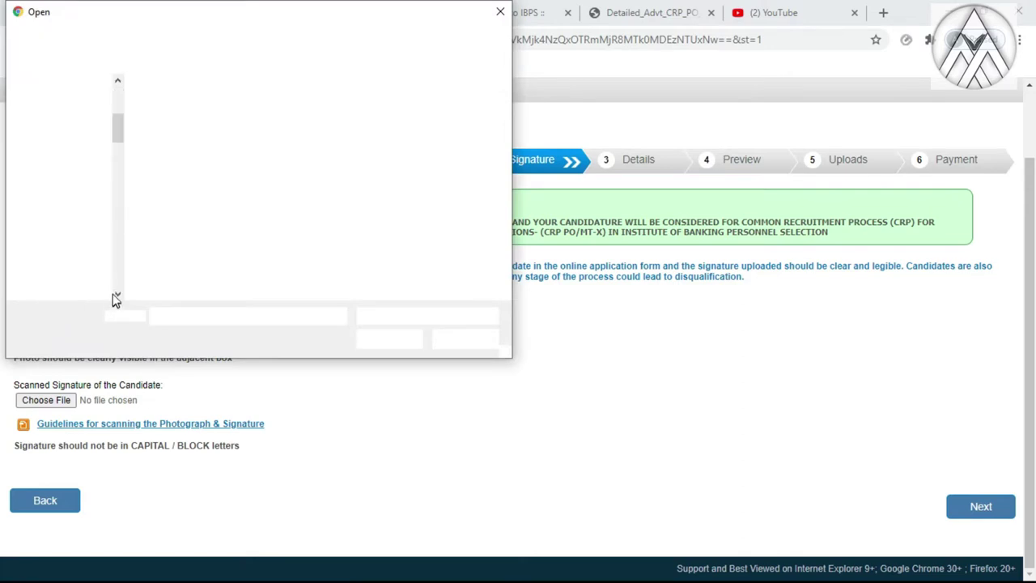
click(364, 116)
click(388, 338)
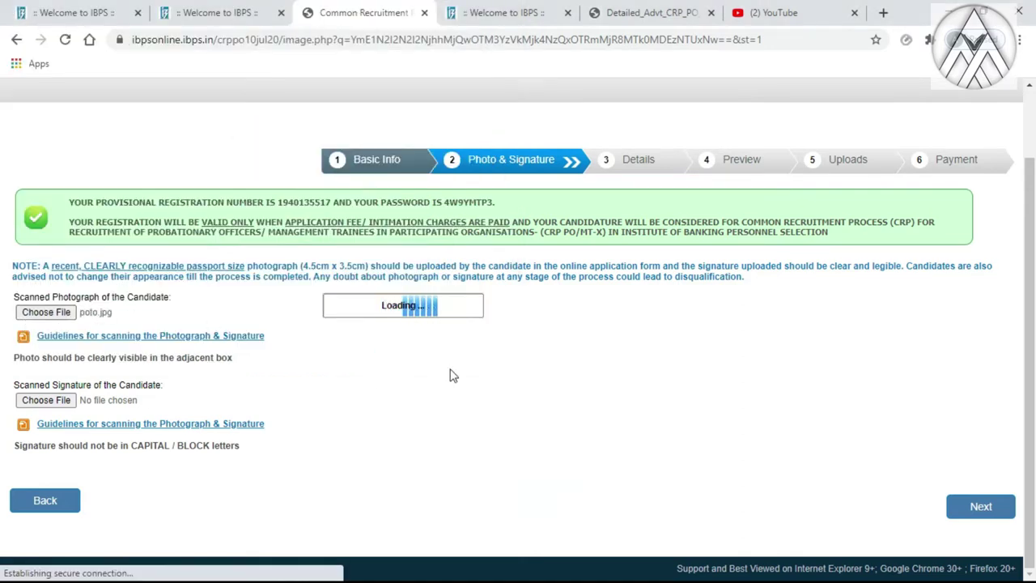
Upload sign.jpg as the signature and proceed to the next step
scroll(351, 405, down, 1)
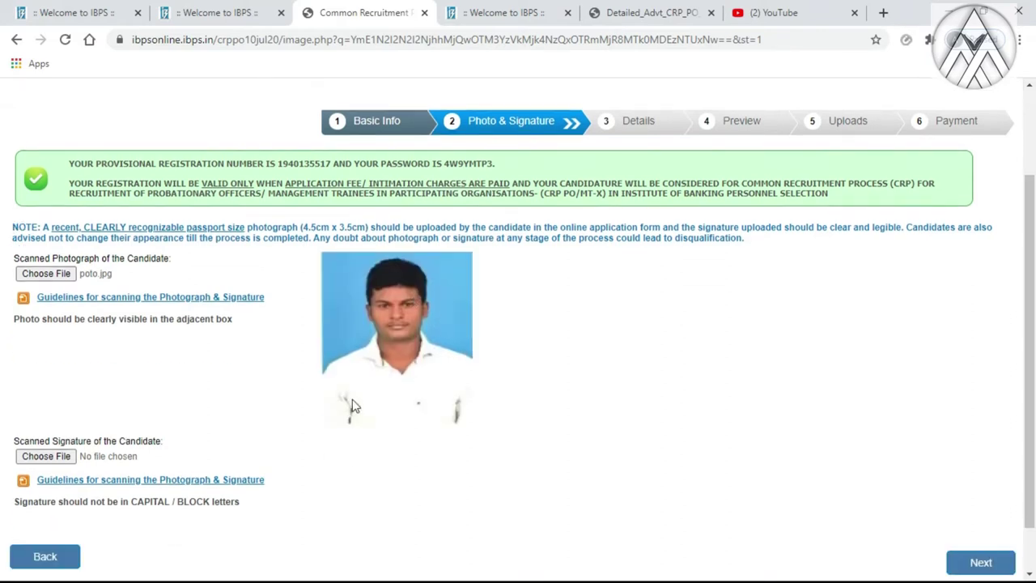
scroll(352, 405, down, 1)
click(70, 403)
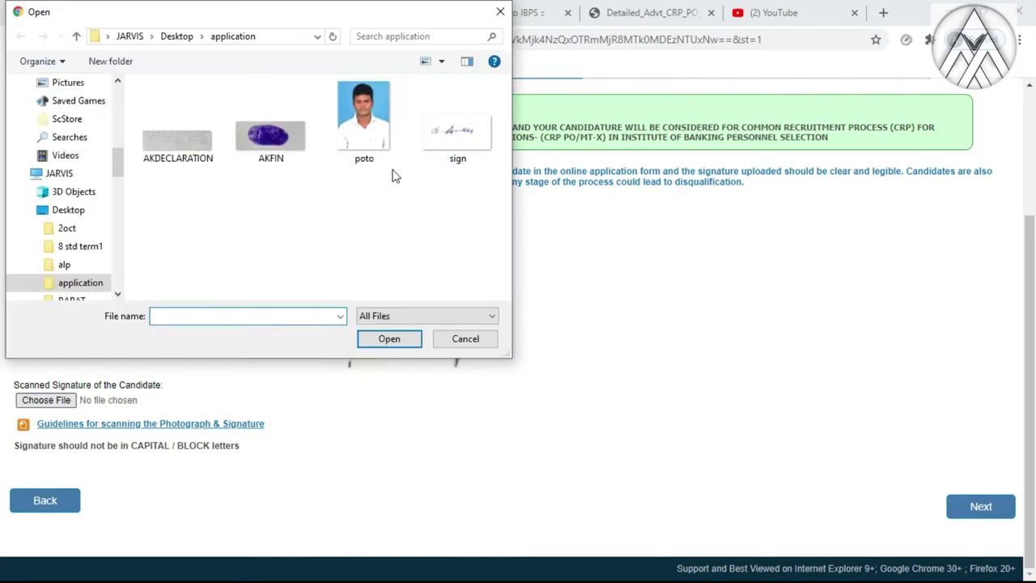
click(438, 147)
click(390, 338)
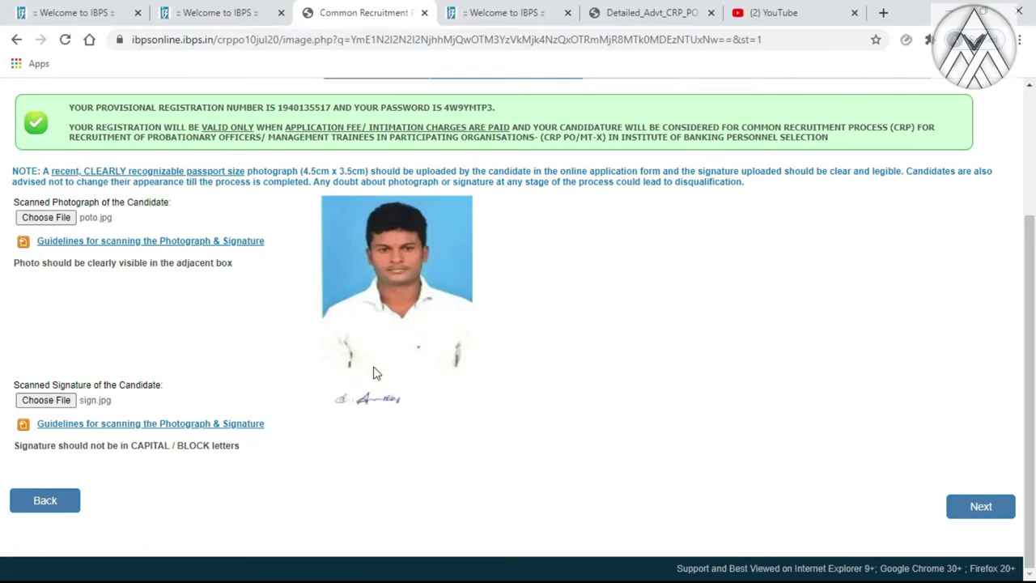
click(1007, 508)
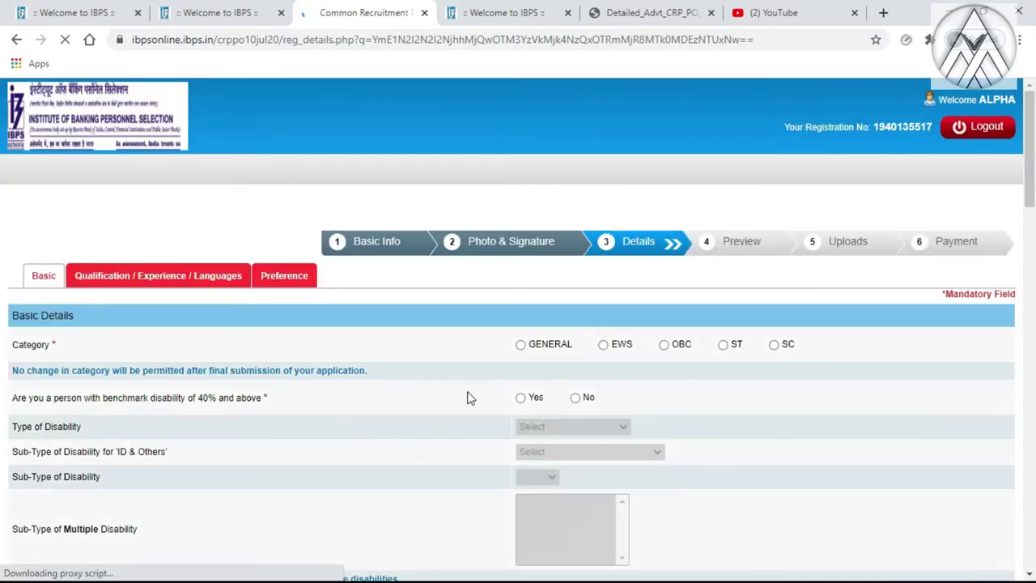
Set the category to GENERAL and answer No to benchmark disability
scroll(405, 392, down, 2)
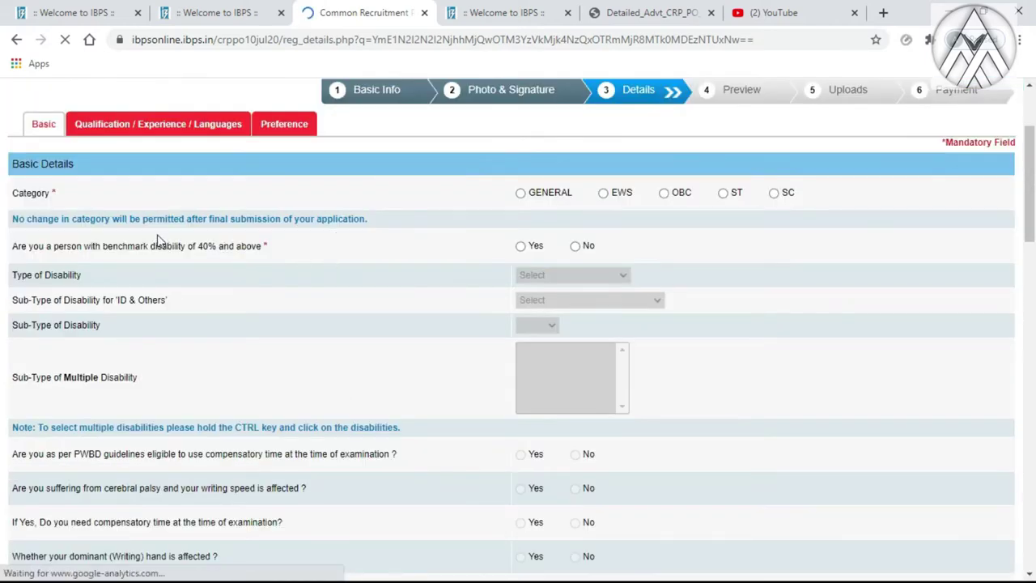
scroll(159, 241, down, 4)
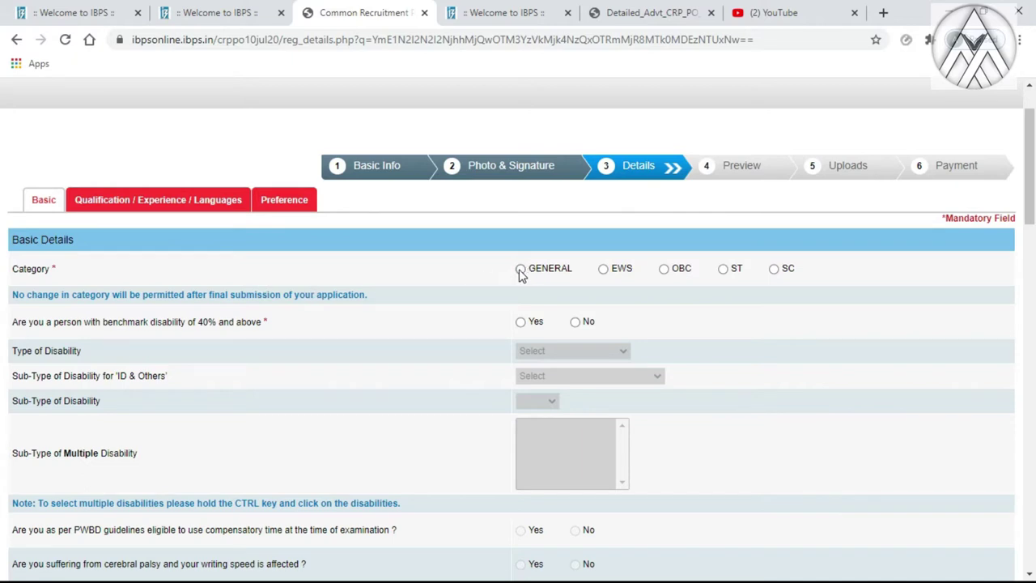
click(520, 270)
click(651, 229)
scroll(403, 331, down, 1)
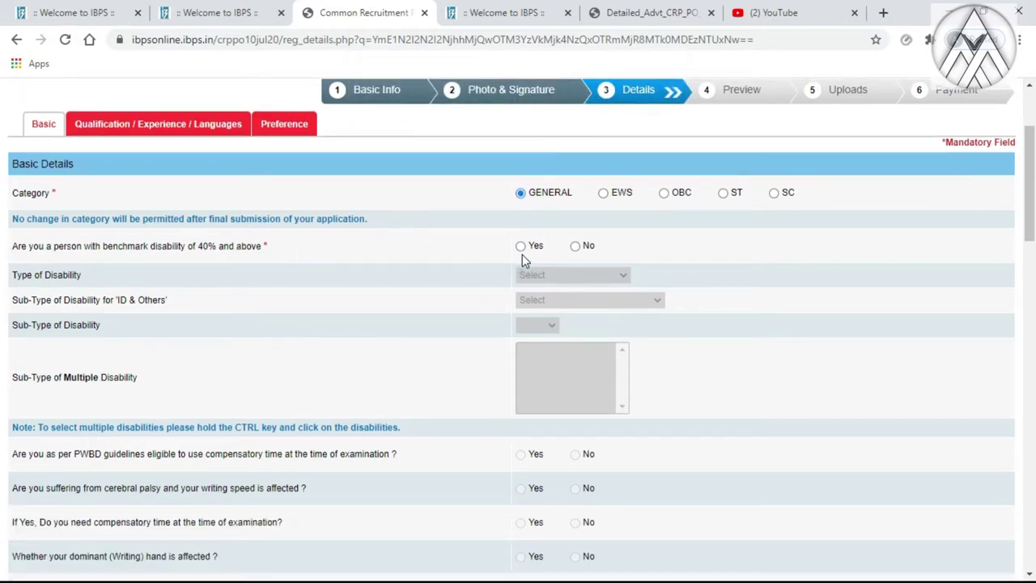
click(574, 246)
Answer No to the 1984 riots family-member and Ex-Serviceman questions
scroll(453, 299, down, 1)
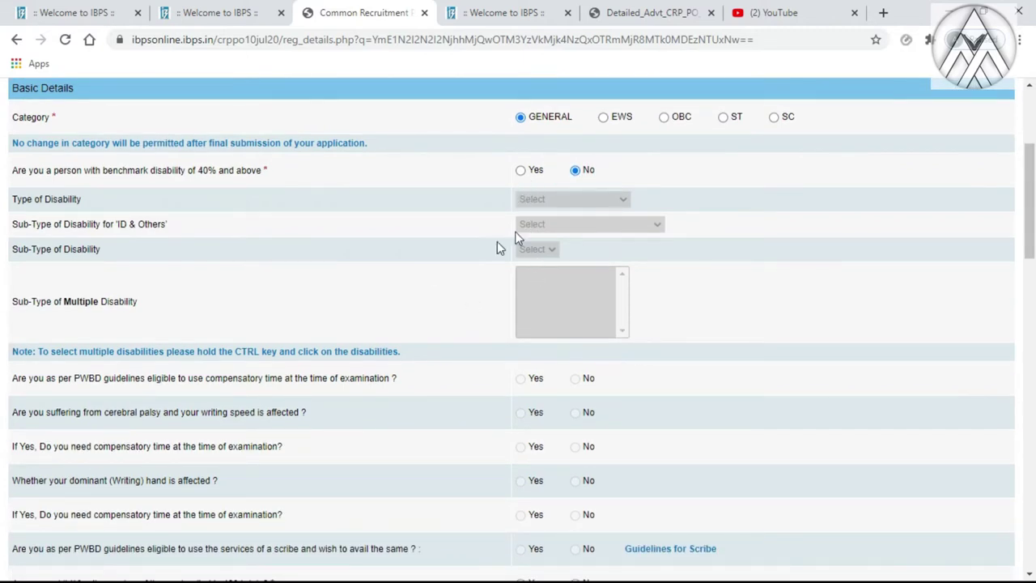
scroll(488, 217, down, 1)
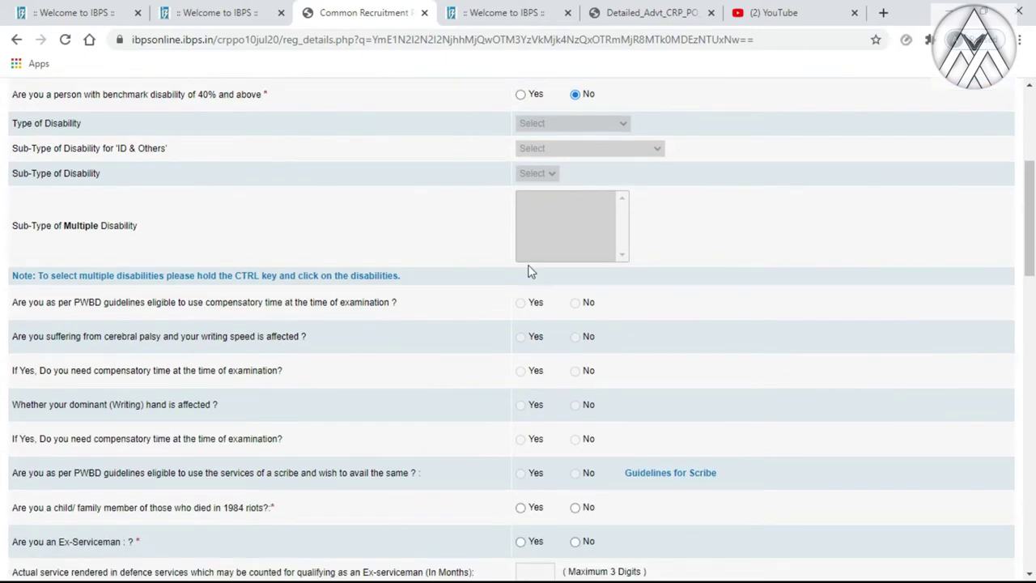
scroll(257, 283, down, 2)
scroll(534, 234, up, 3)
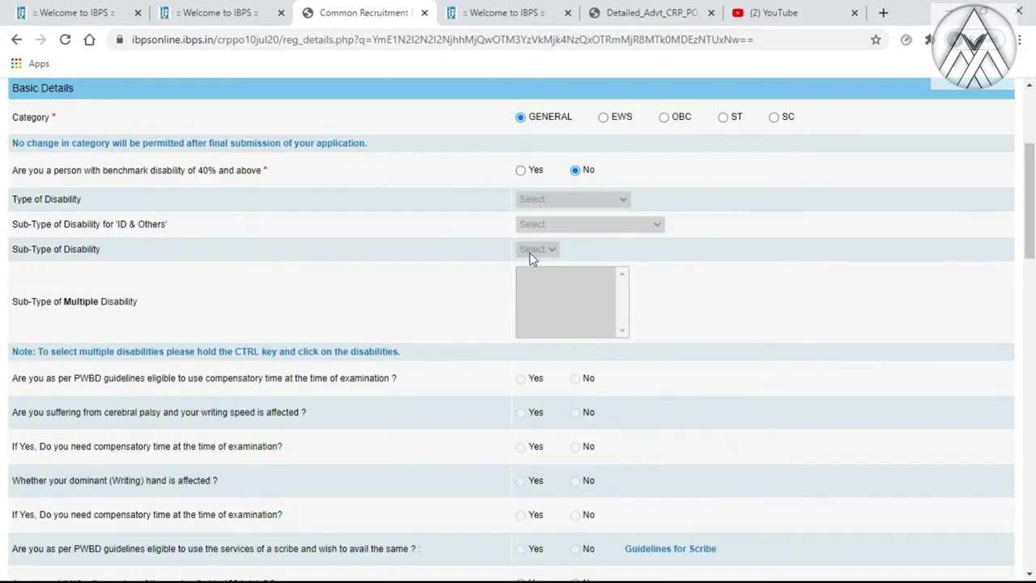
scroll(553, 263, down, 1)
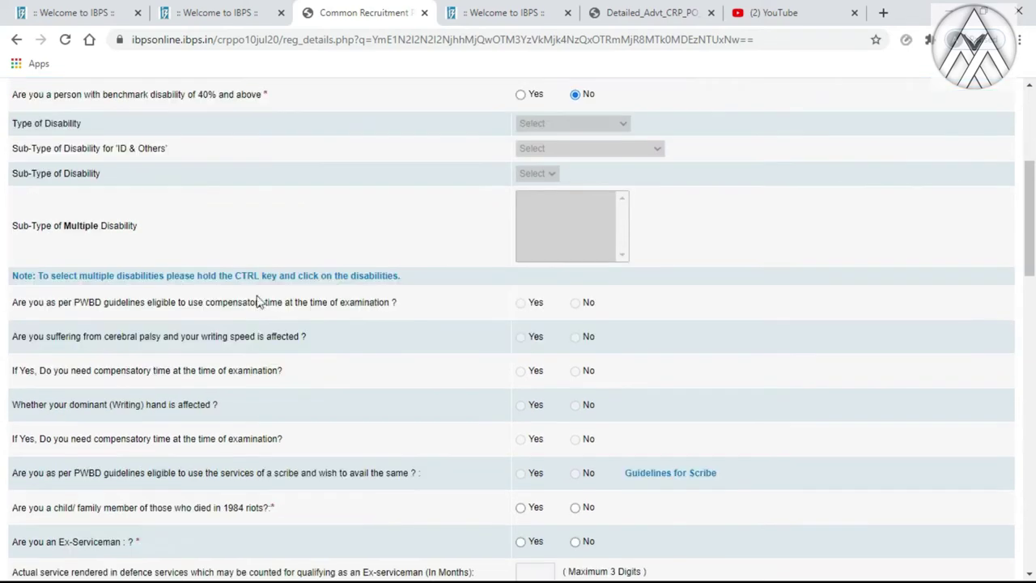
scroll(499, 316, down, 1)
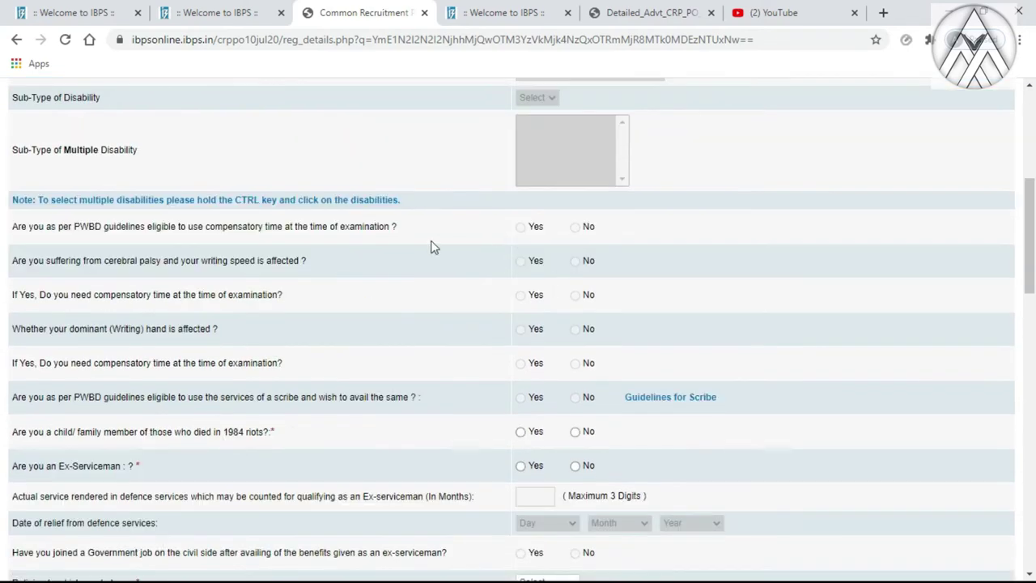
scroll(580, 232, down, 1)
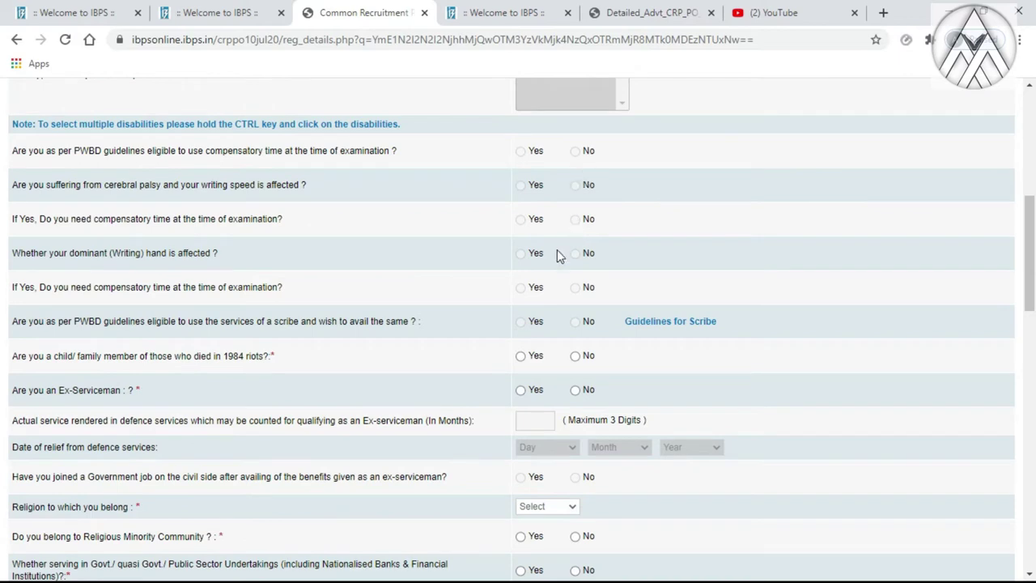
click(571, 254)
click(575, 357)
click(574, 390)
scroll(443, 397, down, 1)
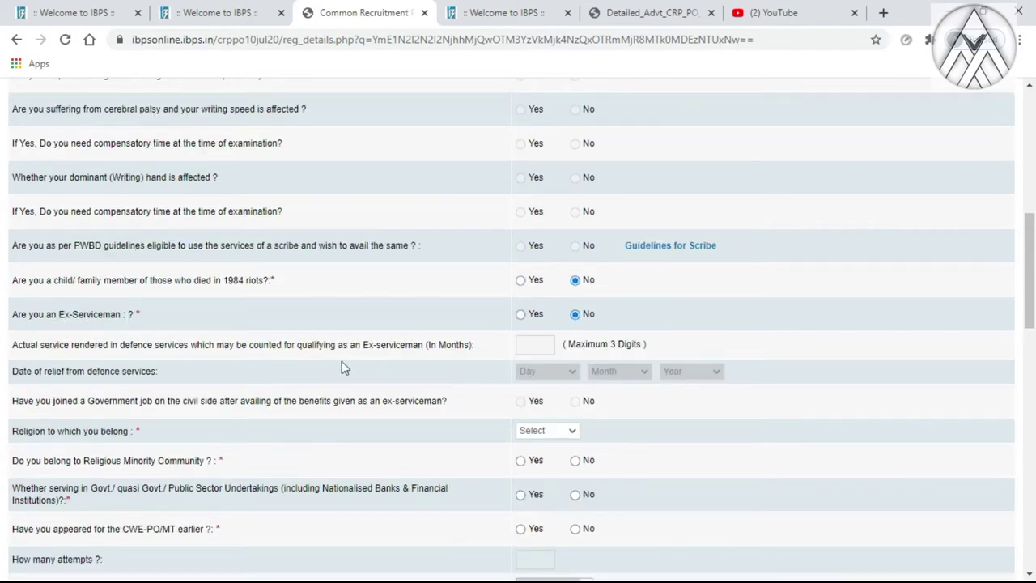
scroll(203, 373, down, 2)
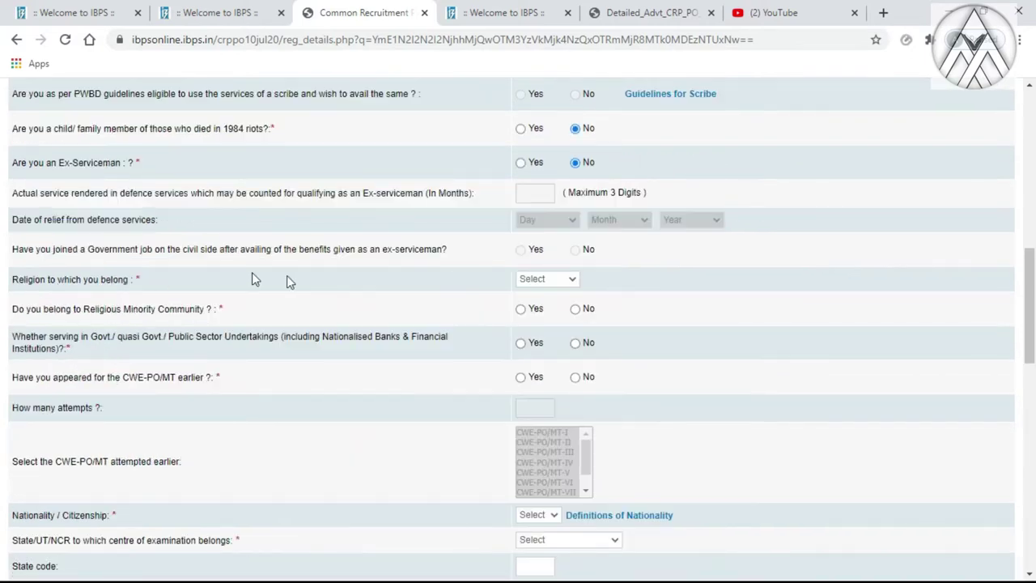
scroll(174, 290, down, 1)
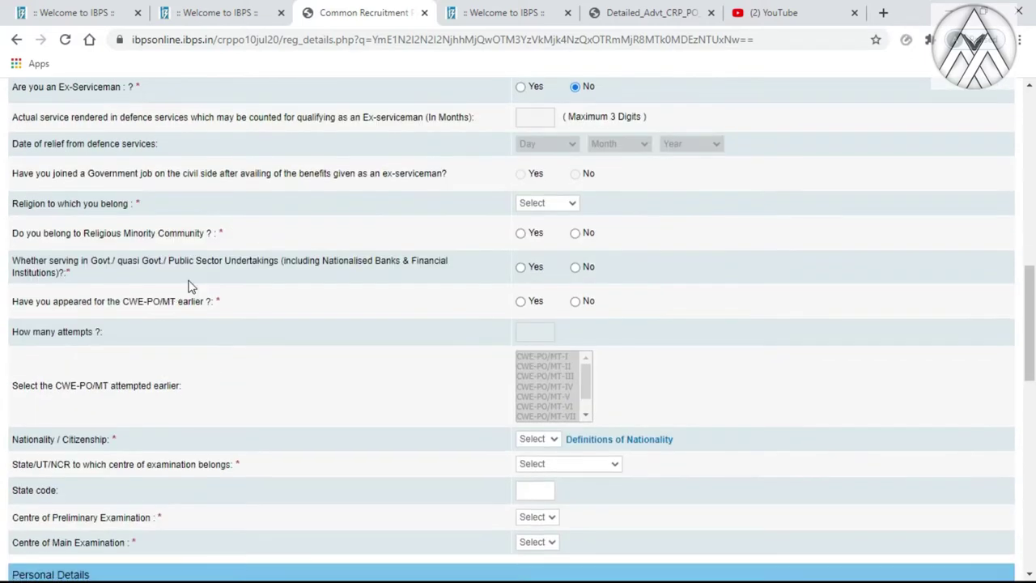
Set religion to Hindu and answer No to minority and government-service questions
click(564, 203)
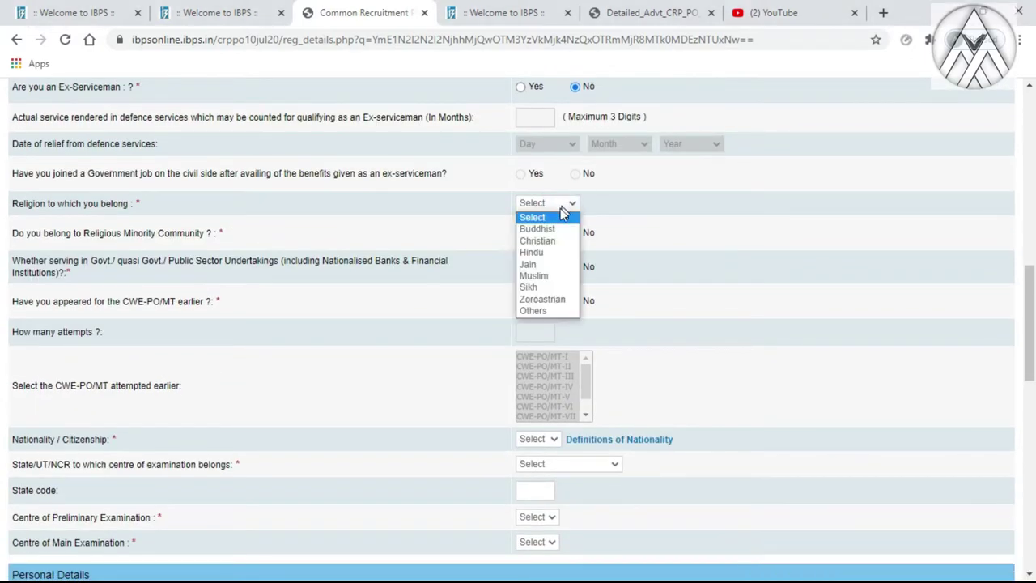
click(541, 255)
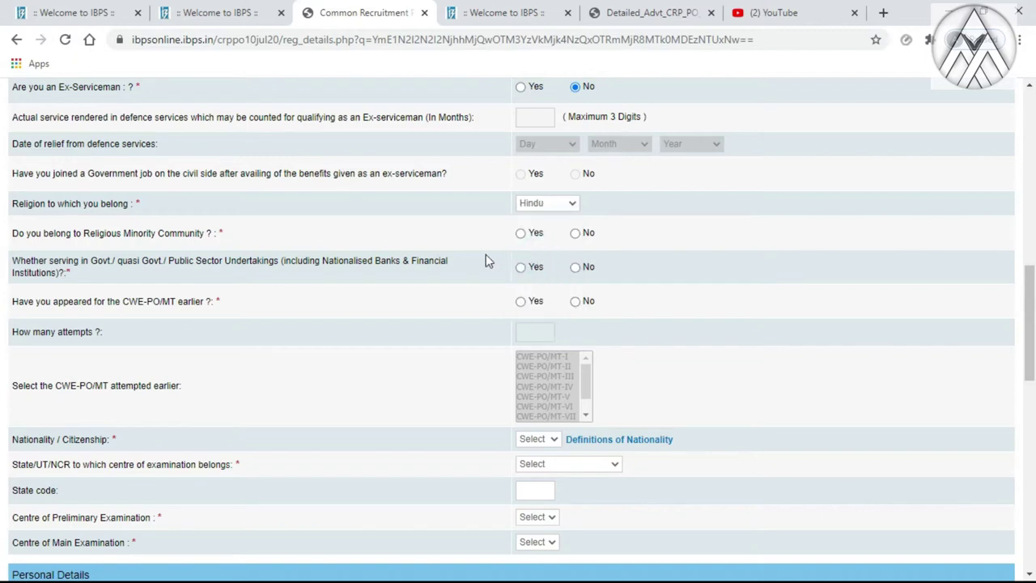
click(575, 233)
click(575, 269)
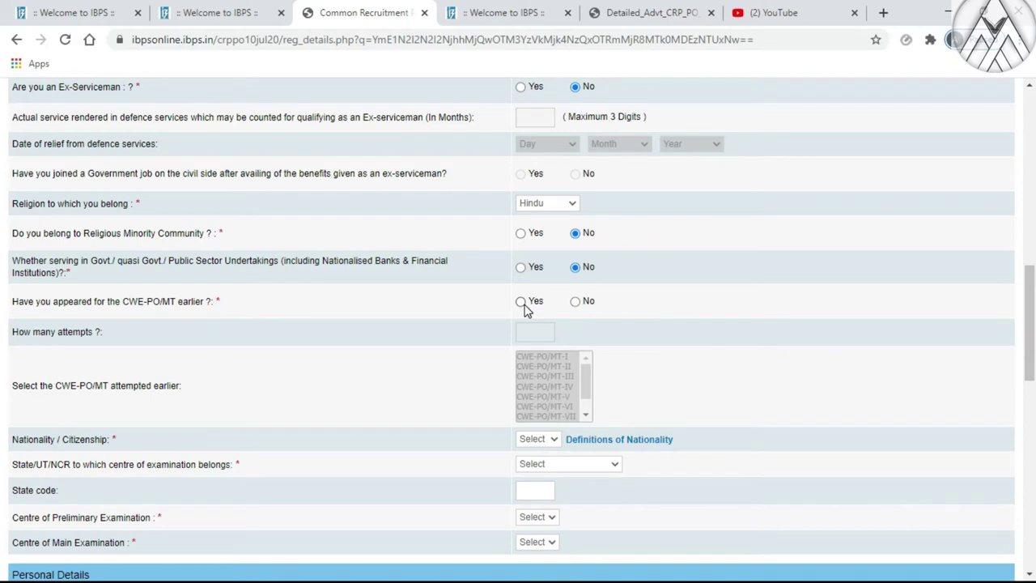
Record two earlier CWE-PO/MT attempts, selecting CWE-PO/MT-VIII and IX
click(520, 301)
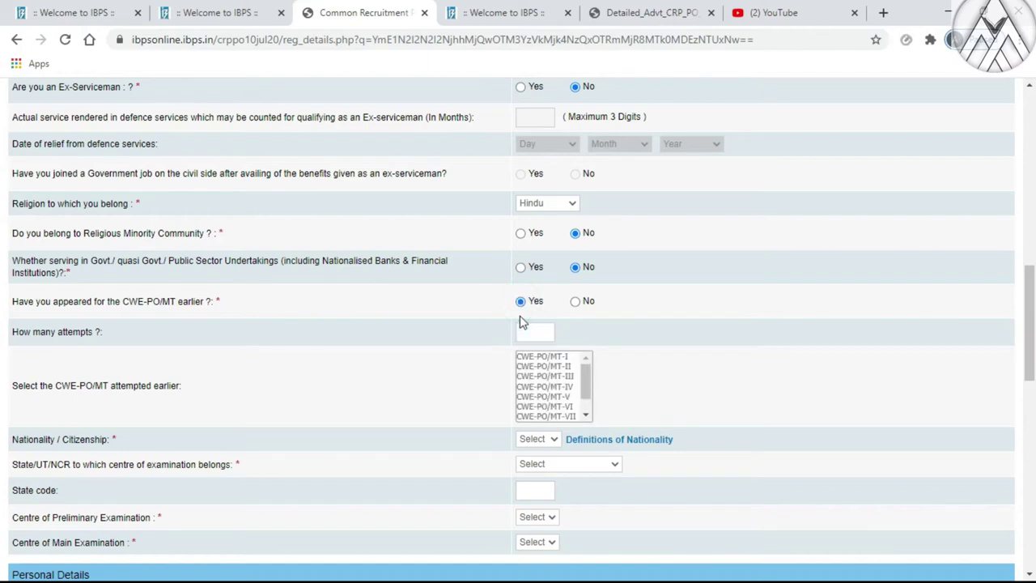
click(536, 333)
click(544, 332)
scroll(585, 382, down, 2)
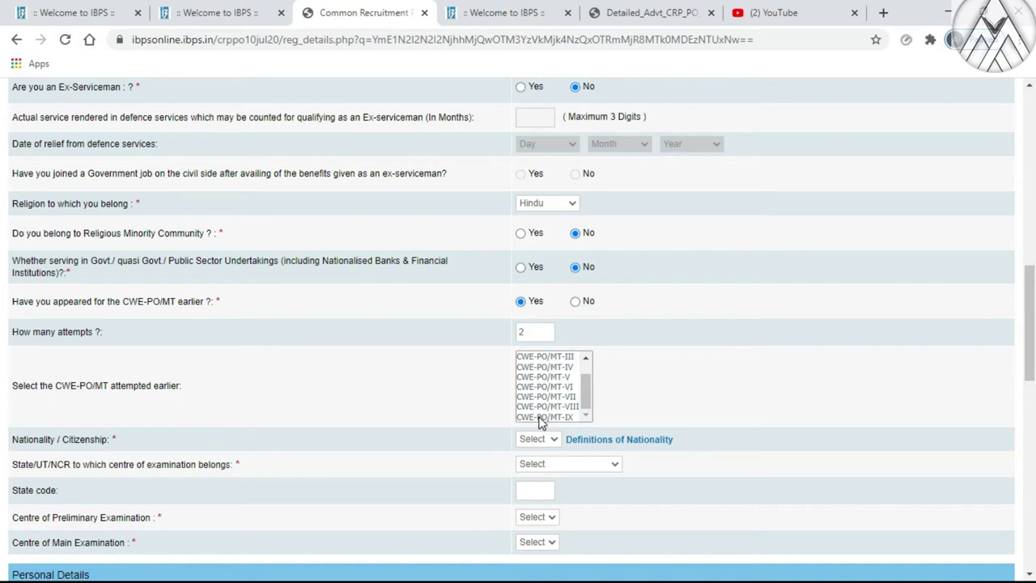
click(541, 417)
ctrl+click(541, 407)
ctrl+click(547, 416)
click(547, 417)
ctrl+click(548, 407)
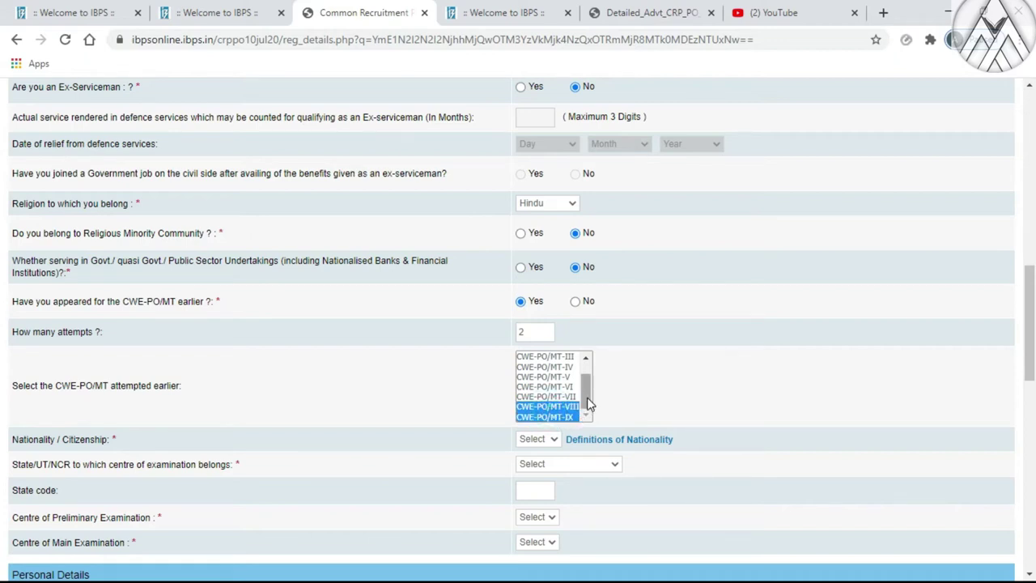
scroll(566, 380, down, 2)
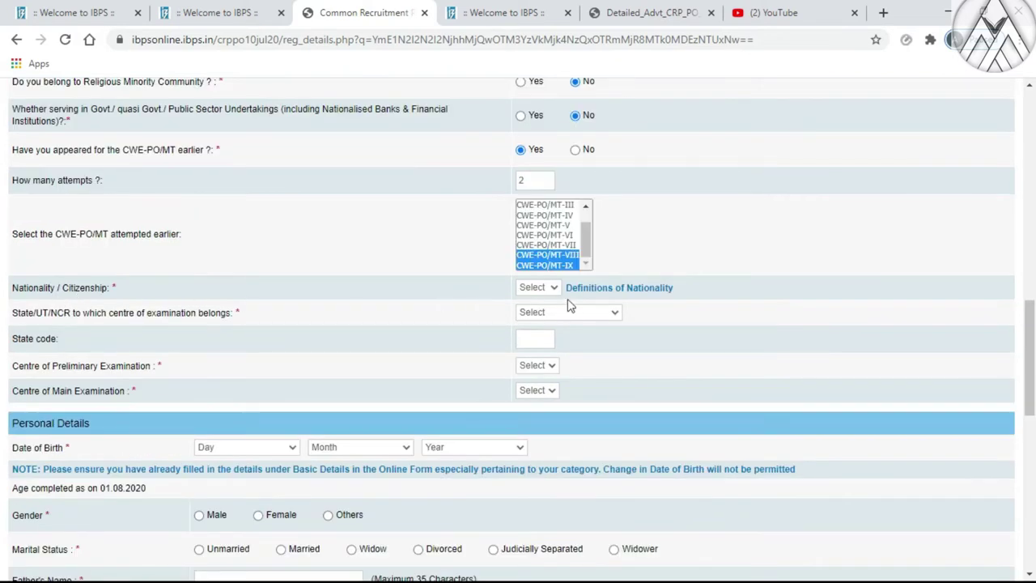
Set nationality to Indian and pick Tamil Nadu centres: Salem for prelims, Chennai for mains
click(543, 289)
click(534, 312)
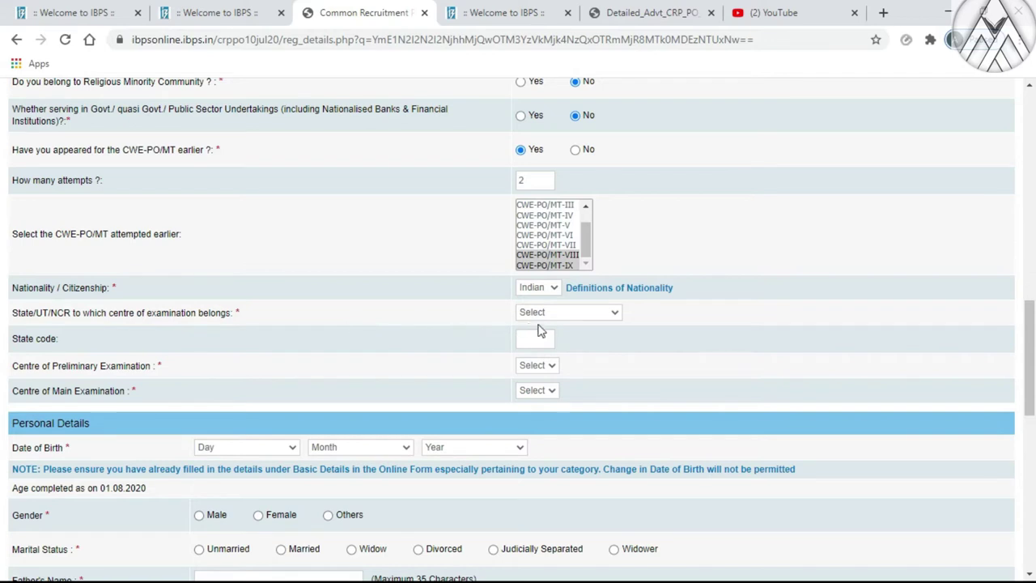
click(542, 318)
scroll(555, 517, down, 5)
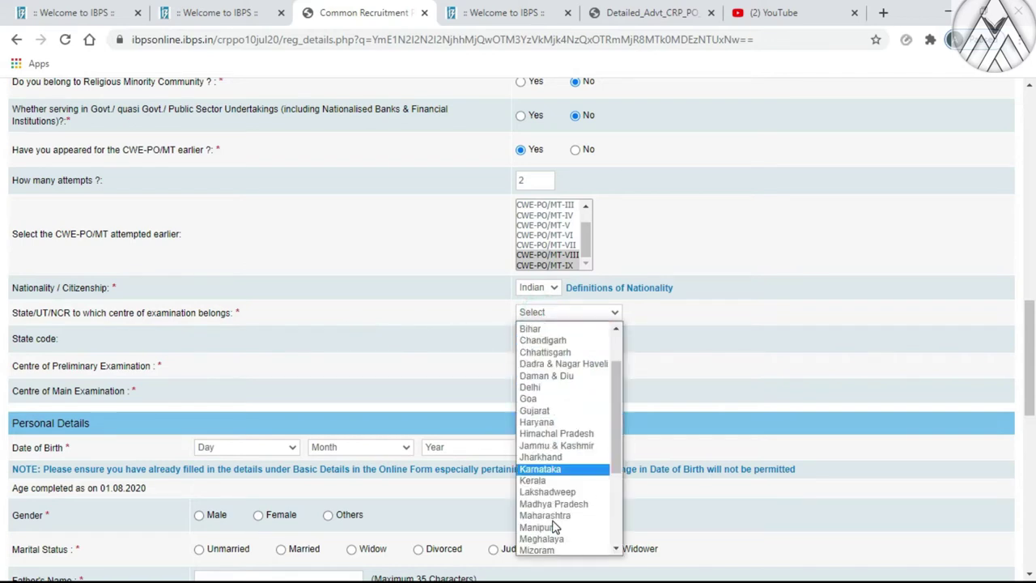
scroll(536, 437, up, 6)
scroll(540, 439, down, 6)
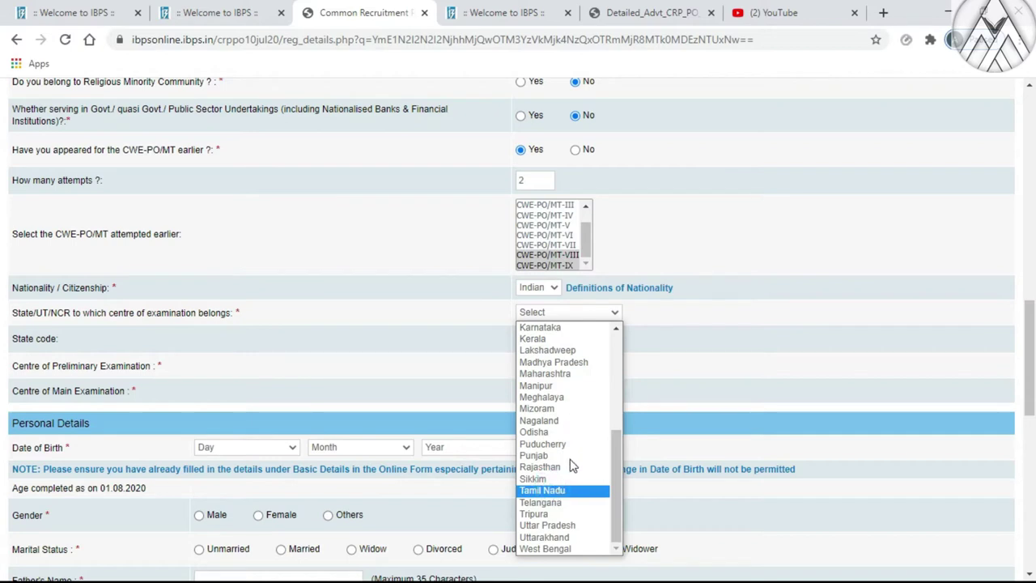
click(554, 487)
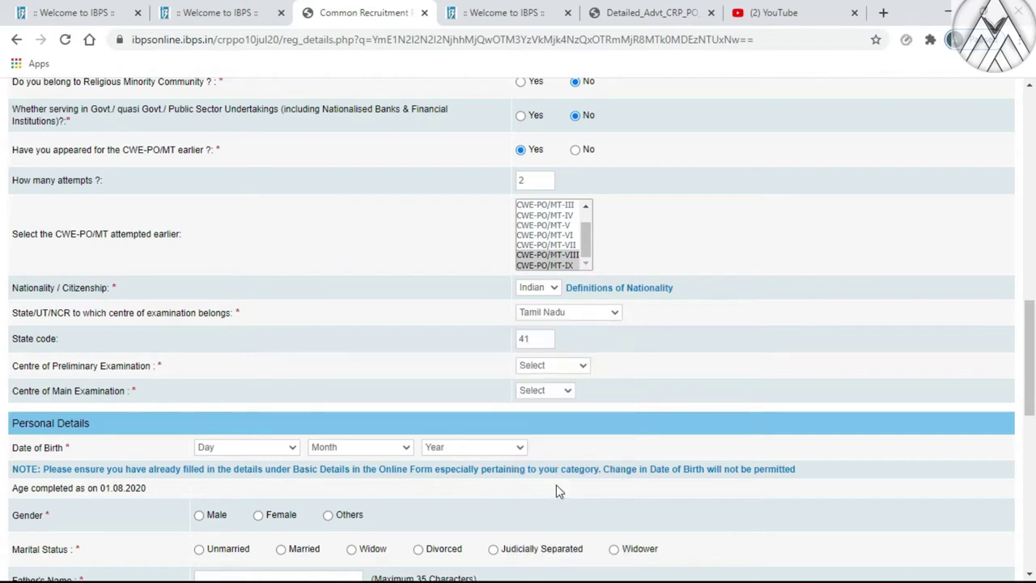
click(562, 365)
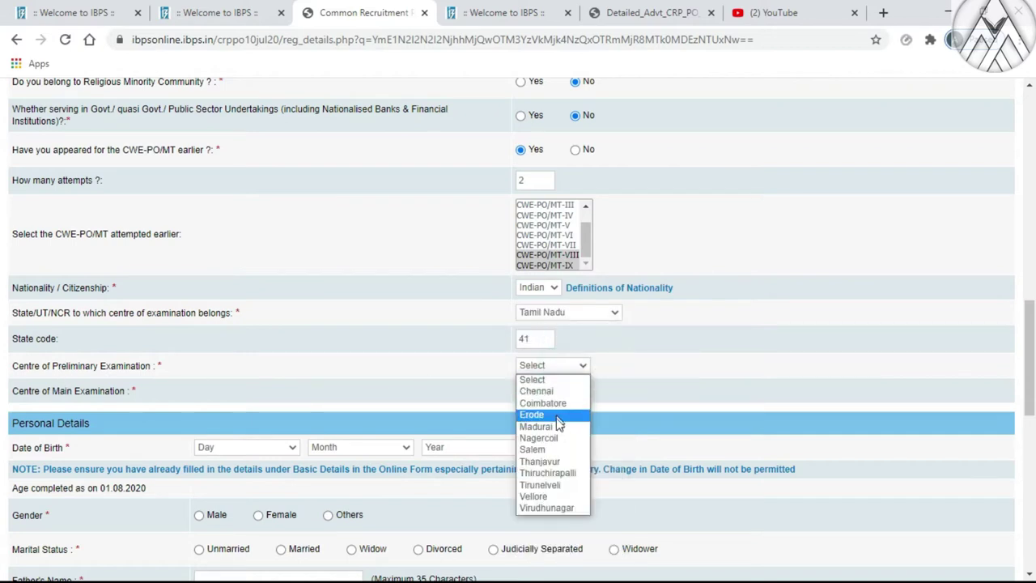
click(548, 449)
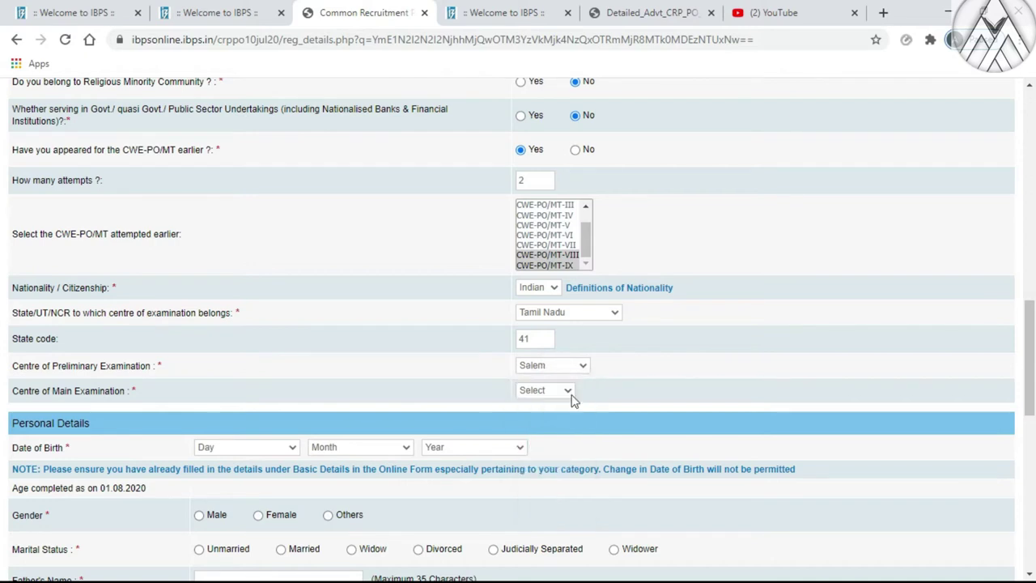
click(535, 393)
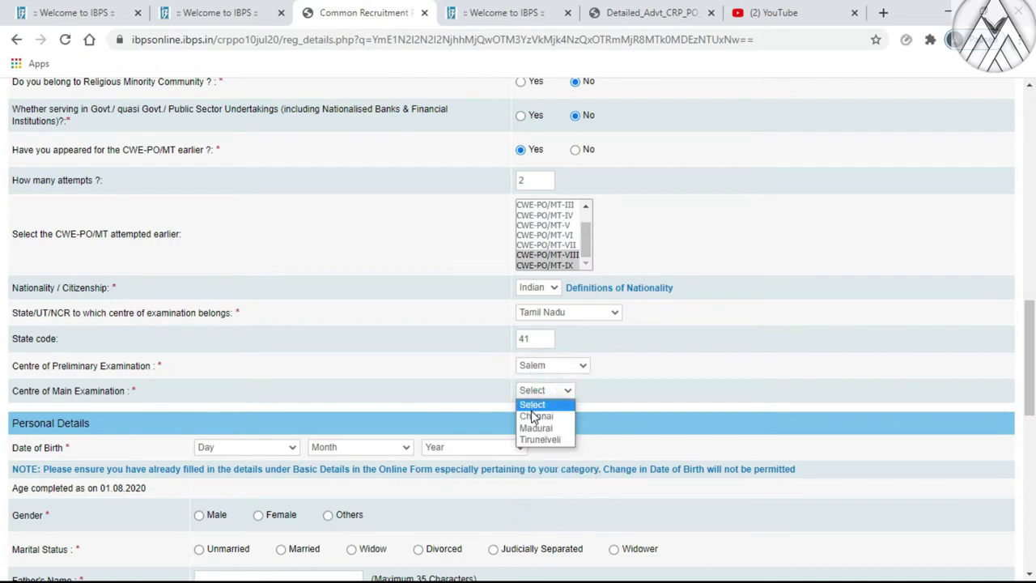
click(532, 403)
click(532, 390)
click(532, 416)
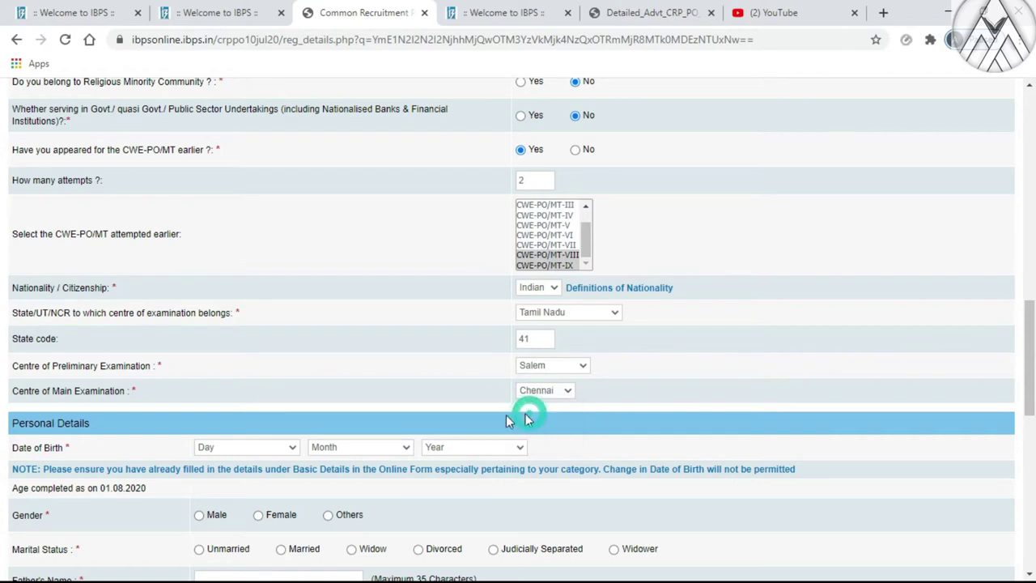
click(273, 449)
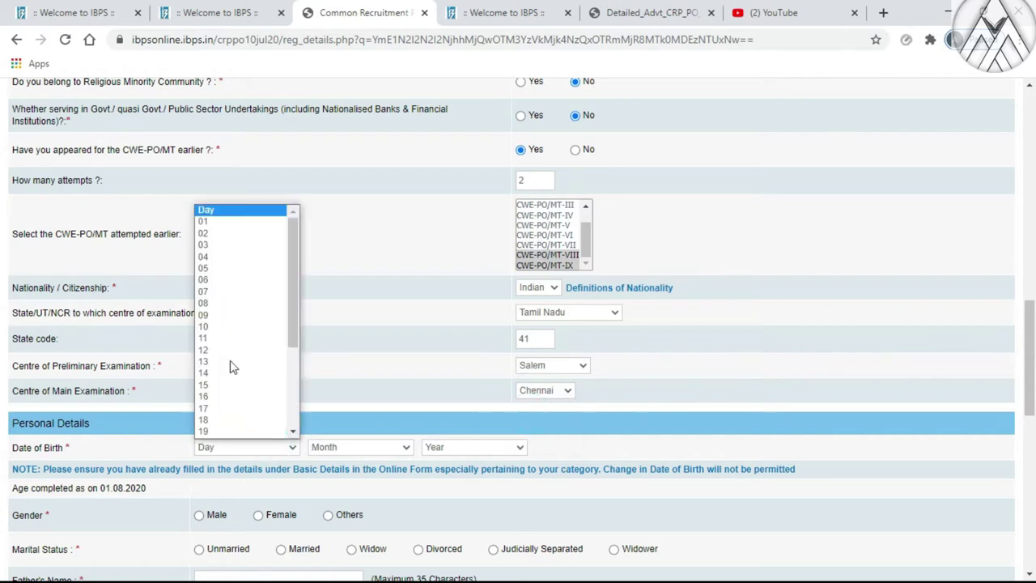
click(214, 236)
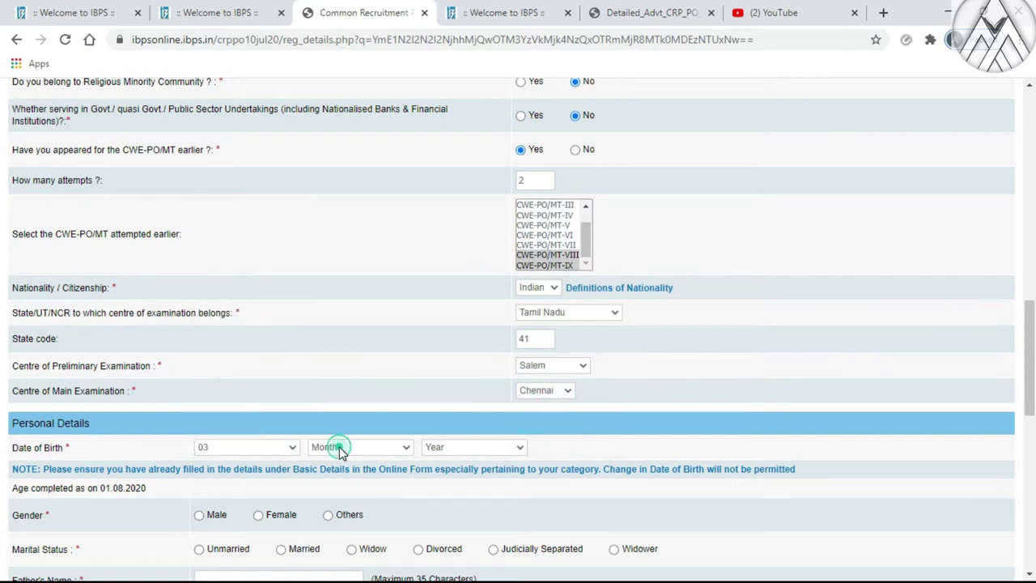
click(340, 447)
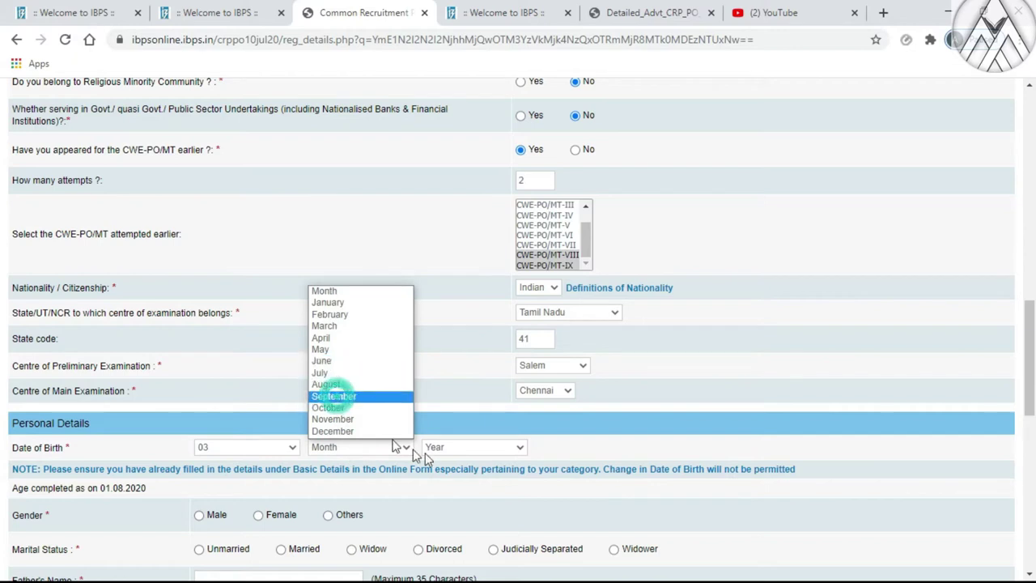
click(333, 395)
click(459, 449)
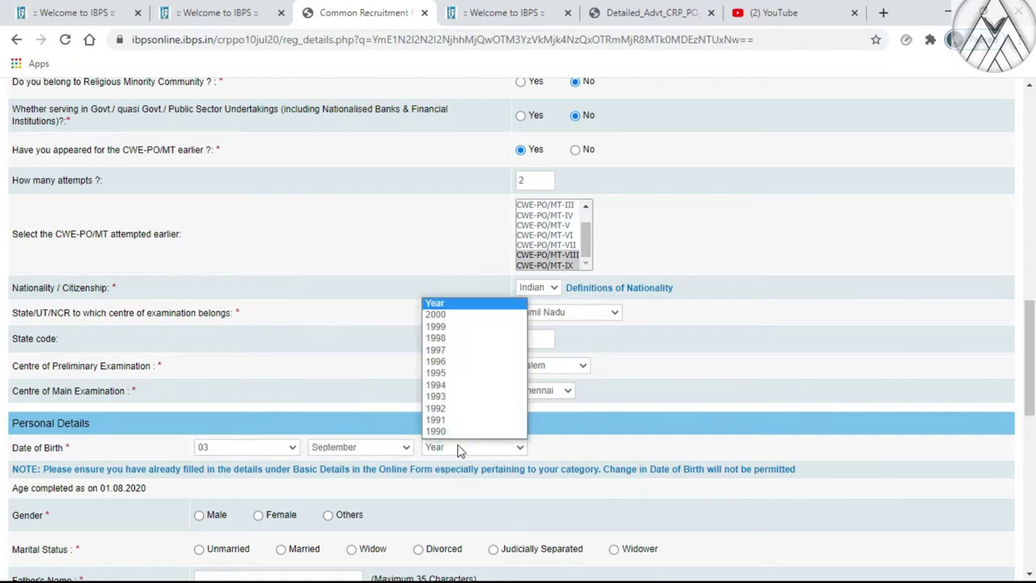
click(450, 373)
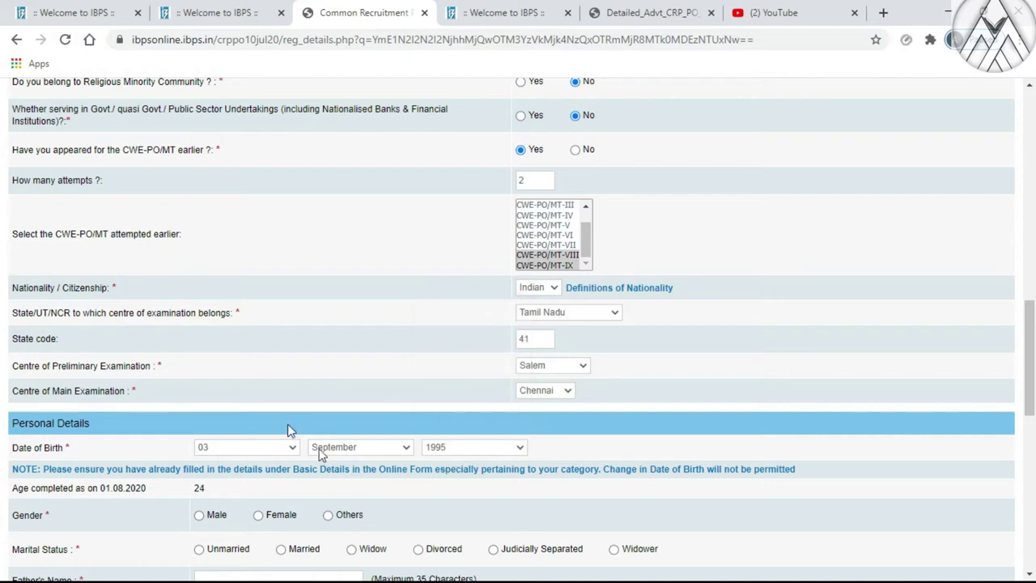
scroll(289, 430, down, 2)
click(199, 366)
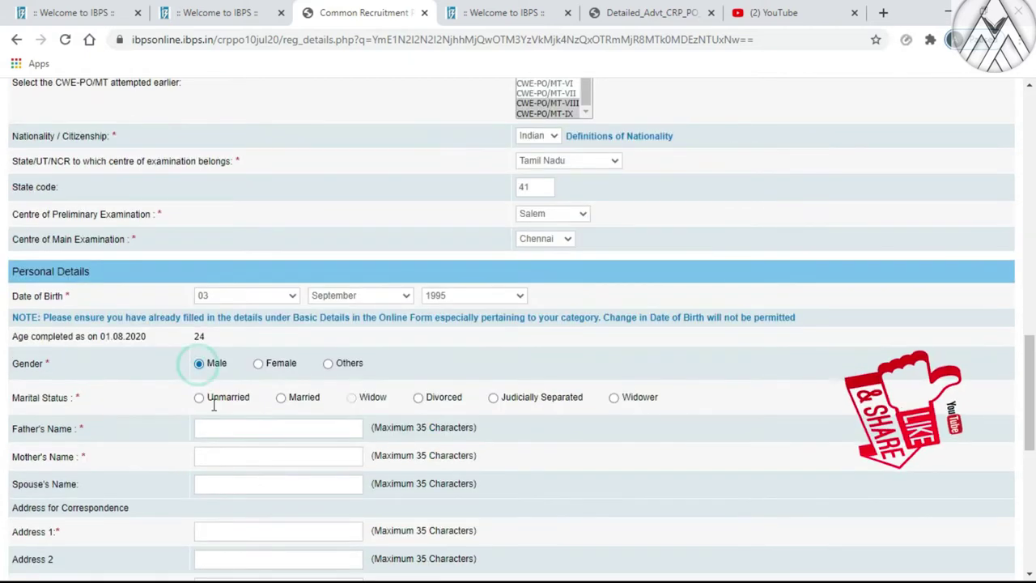
Choose Married and fill father's name xxxx, mother's name vvvv and spouse's name dddd
click(285, 399)
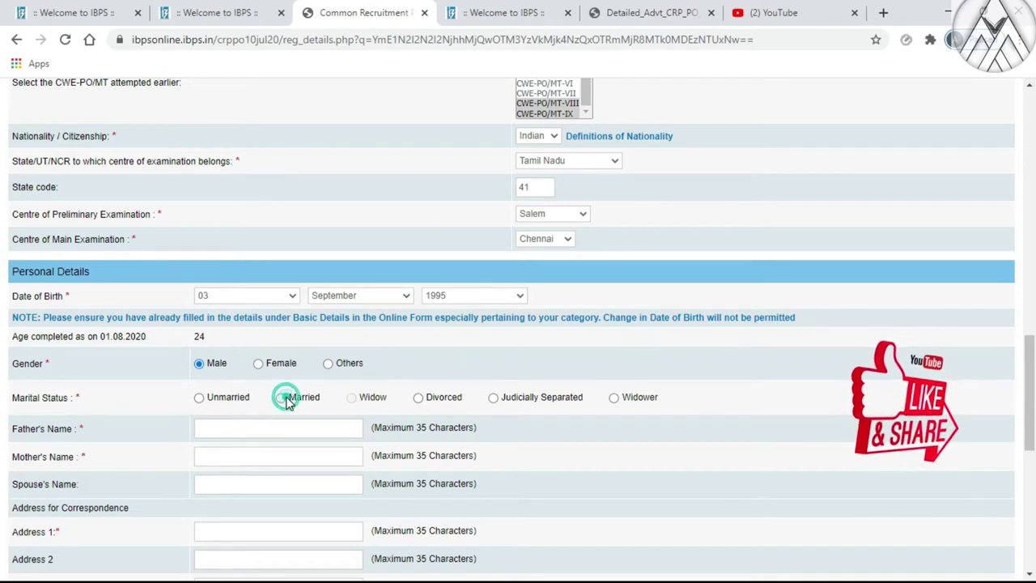
click(238, 427)
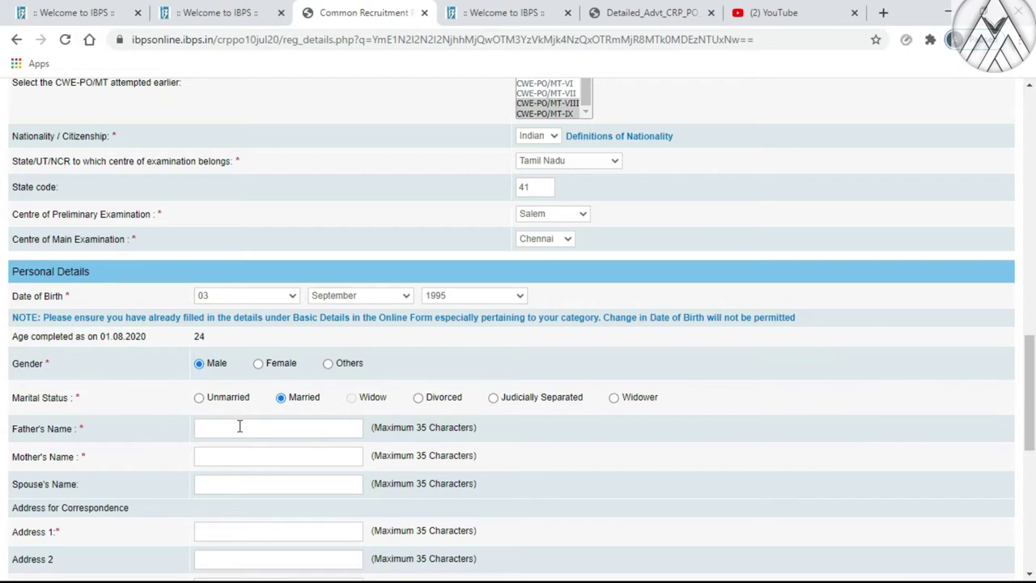
text(xxxx)
click(247, 451)
text(vvvv)
click(225, 479)
click(96, 486)
scroll(346, 456, down, 1)
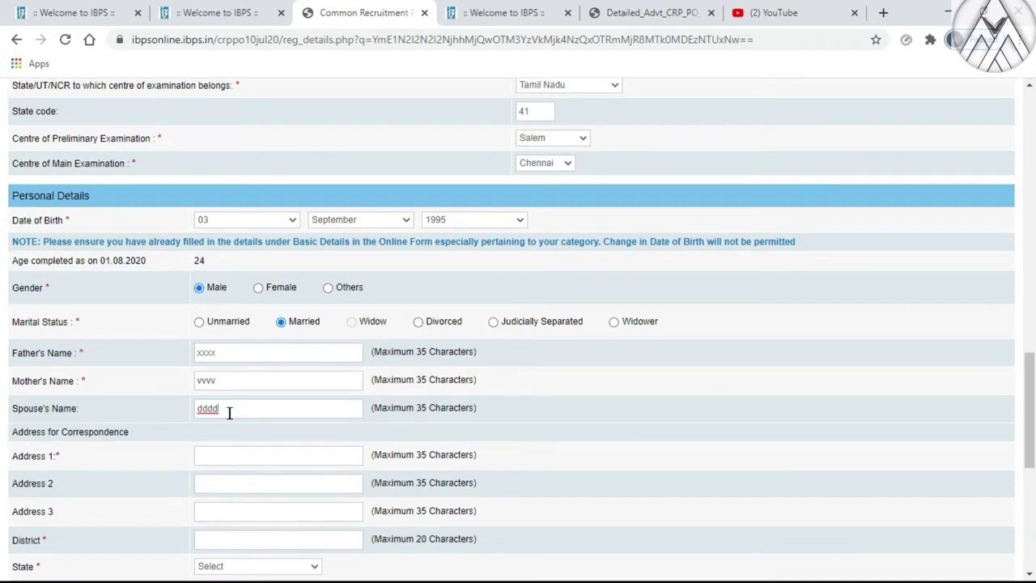
scroll(106, 396, down, 1)
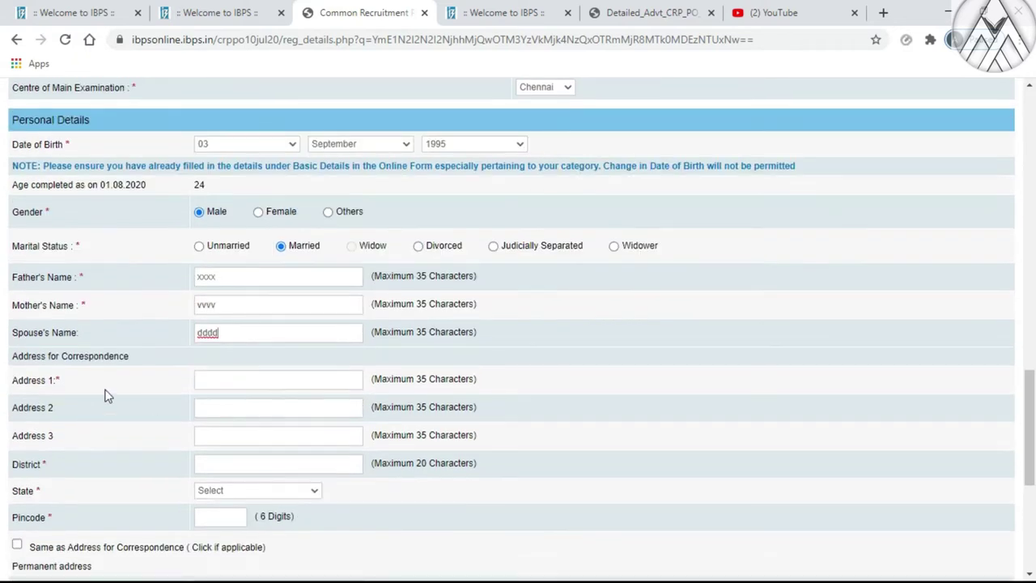
scroll(154, 381, down, 1)
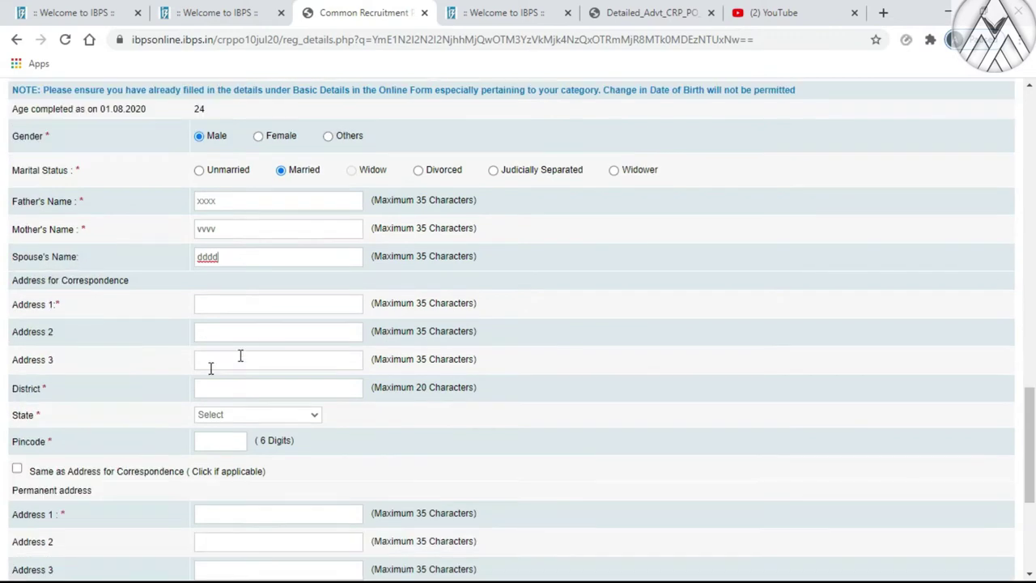
Fill the correspondence address from the saved Chrome autofill entry and copy it as permanent address
click(216, 309)
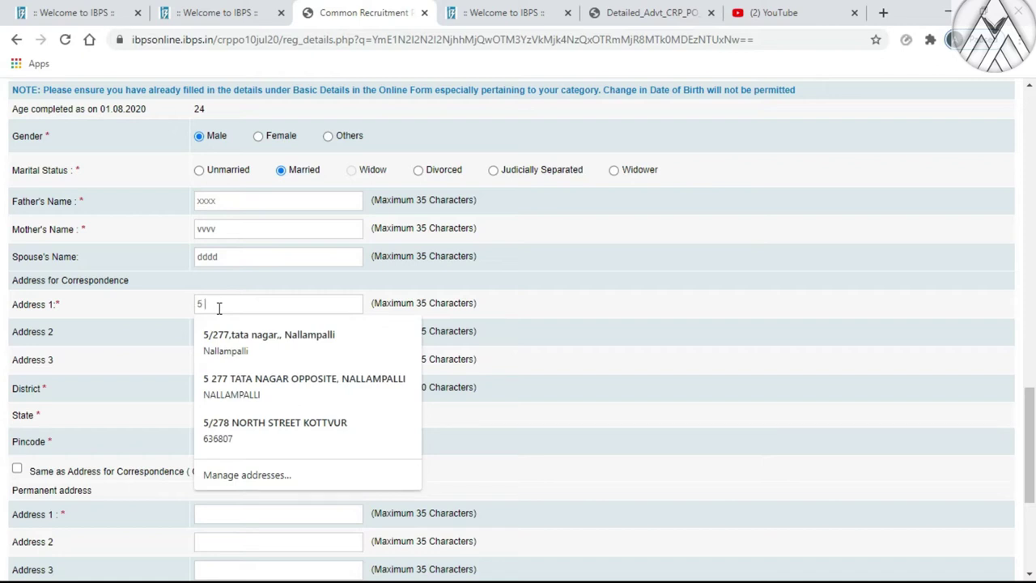
click(234, 388)
scroll(198, 358, down, 1)
scroll(198, 358, down, 2)
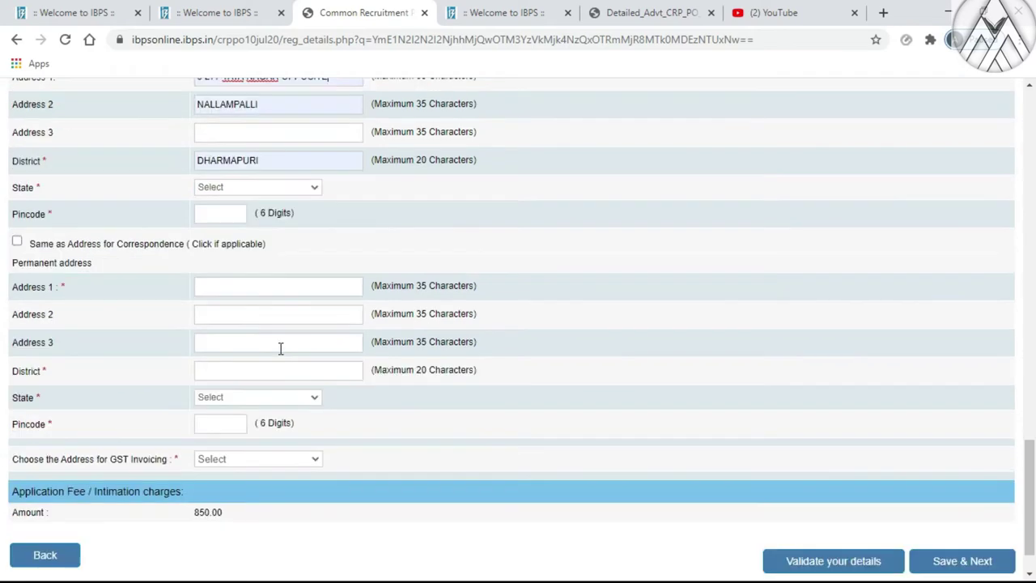
scroll(16, 366, up, 3)
scroll(16, 366, down, 3)
click(17, 240)
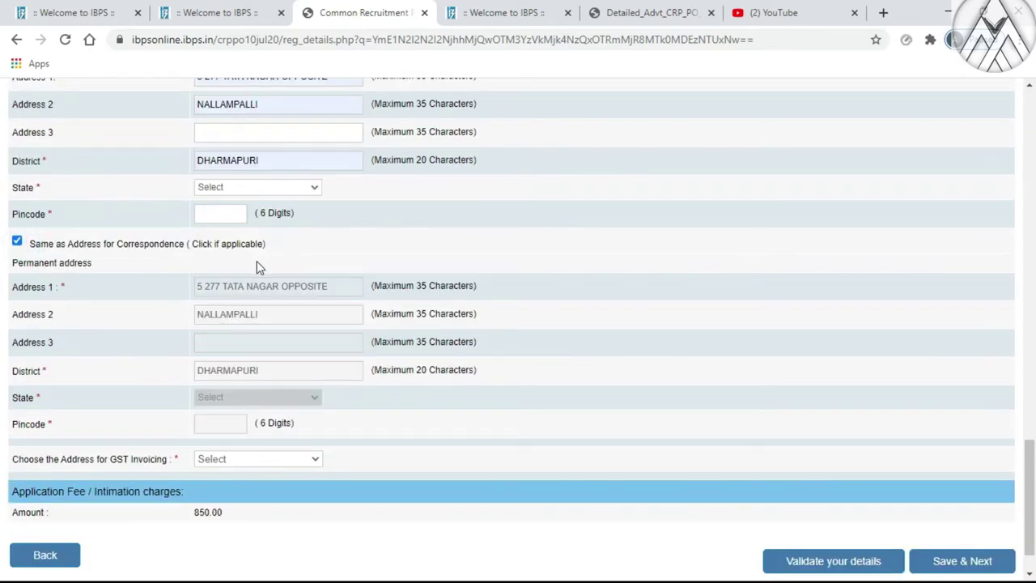
scroll(263, 267, up, 4)
scroll(270, 401, down, 2)
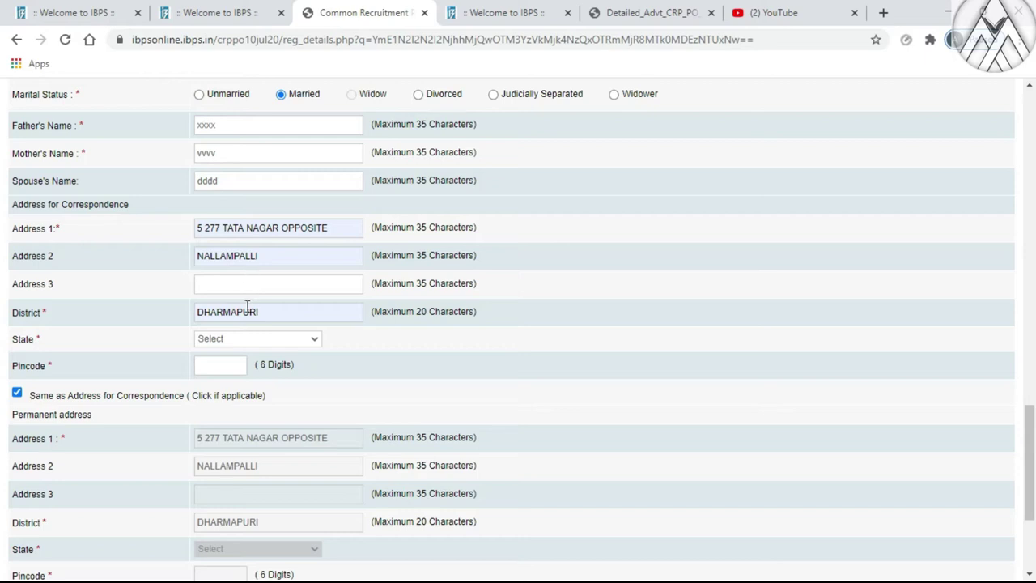
Set the correspondence state to TAMILNADU and enter the pincode
scroll(247, 305, down, 1)
scroll(235, 250, up, 1)
click(217, 338)
scroll(223, 454, down, 5)
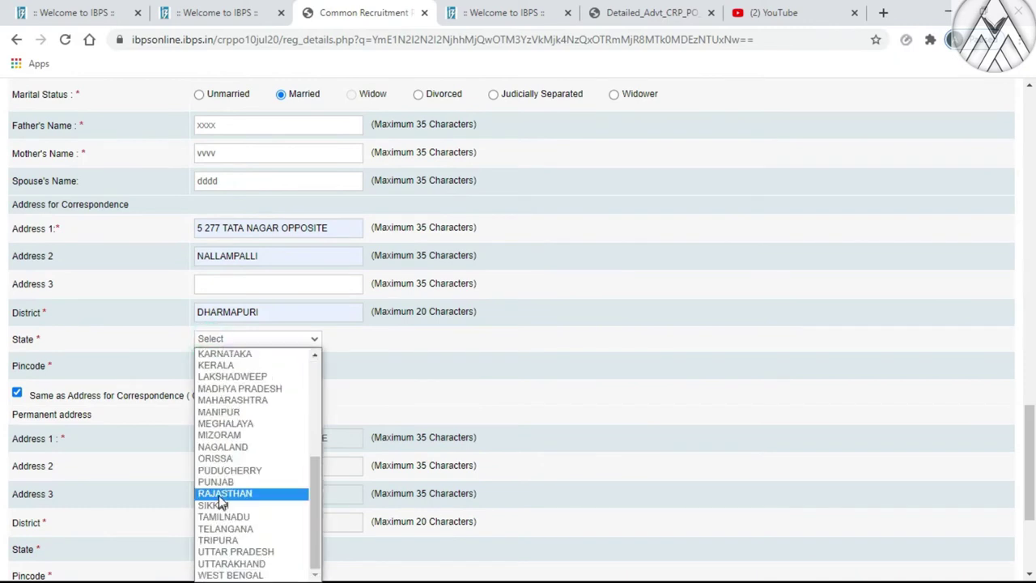
click(220, 517)
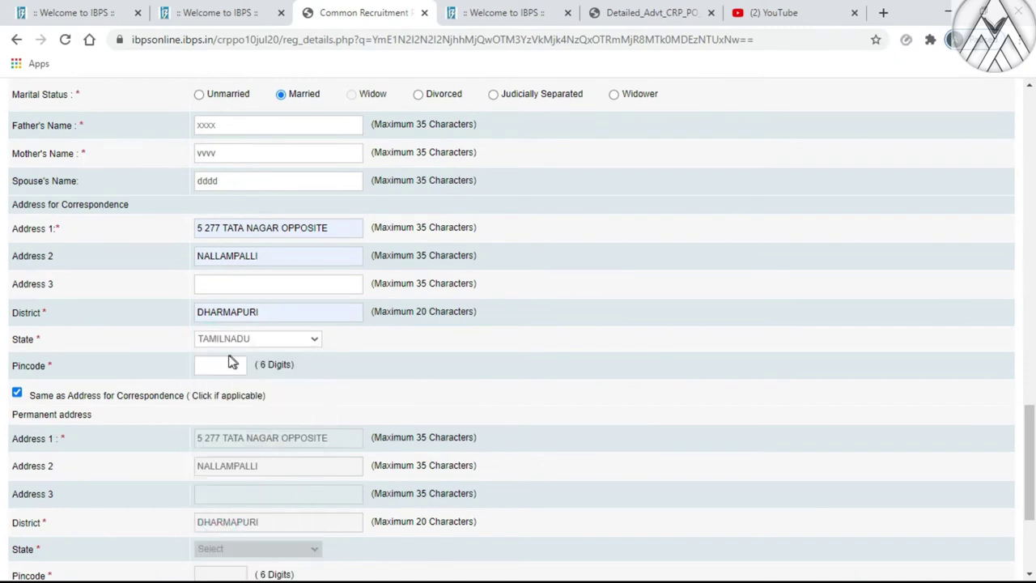
click(222, 365)
text(636)
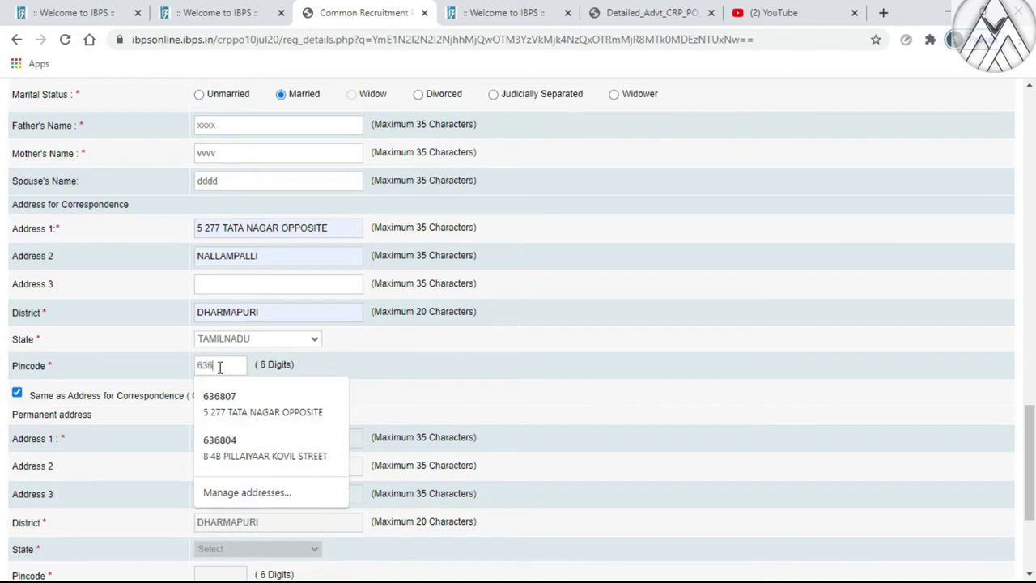
text(807)
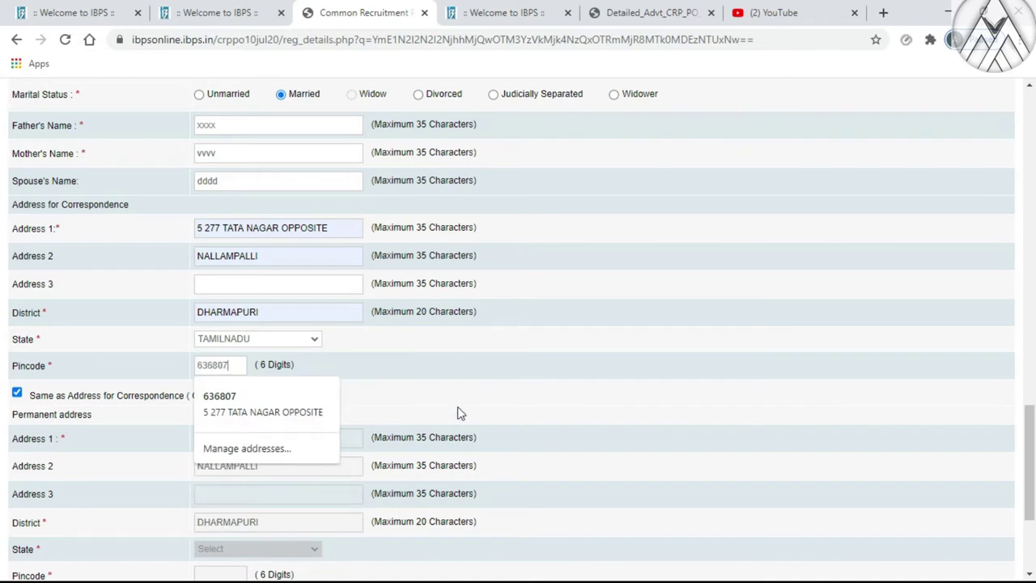
click(457, 406)
Re-copy the permanent address and set GST invoicing to the Communication Address
scroll(251, 421, down, 3)
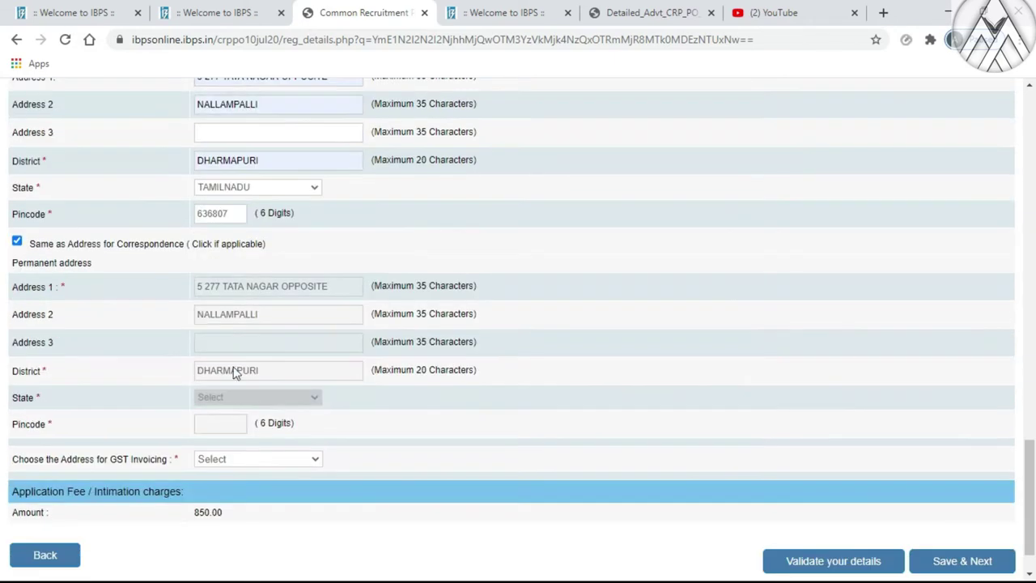
click(17, 242)
click(17, 241)
scroll(243, 474, down, 1)
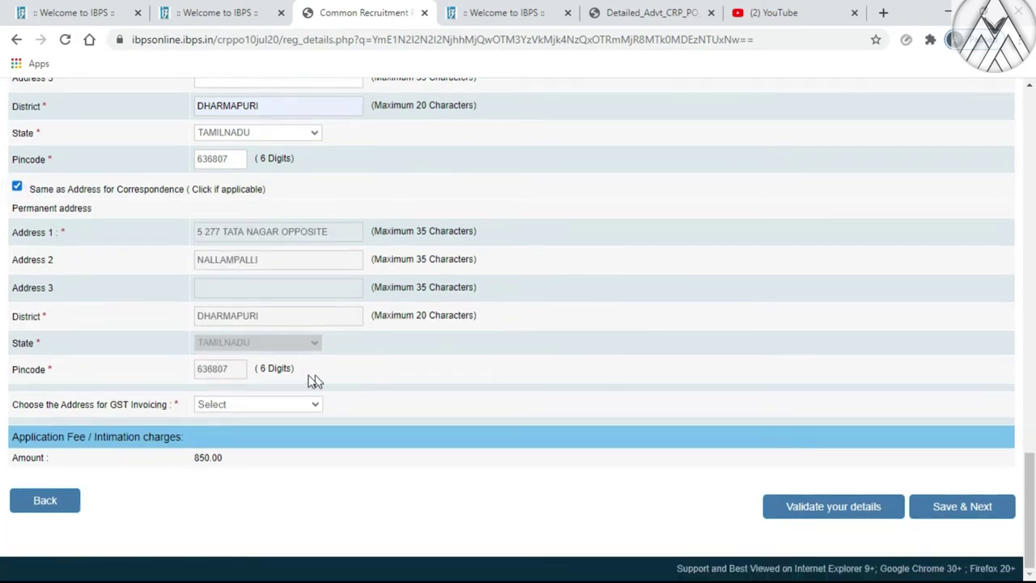
click(224, 404)
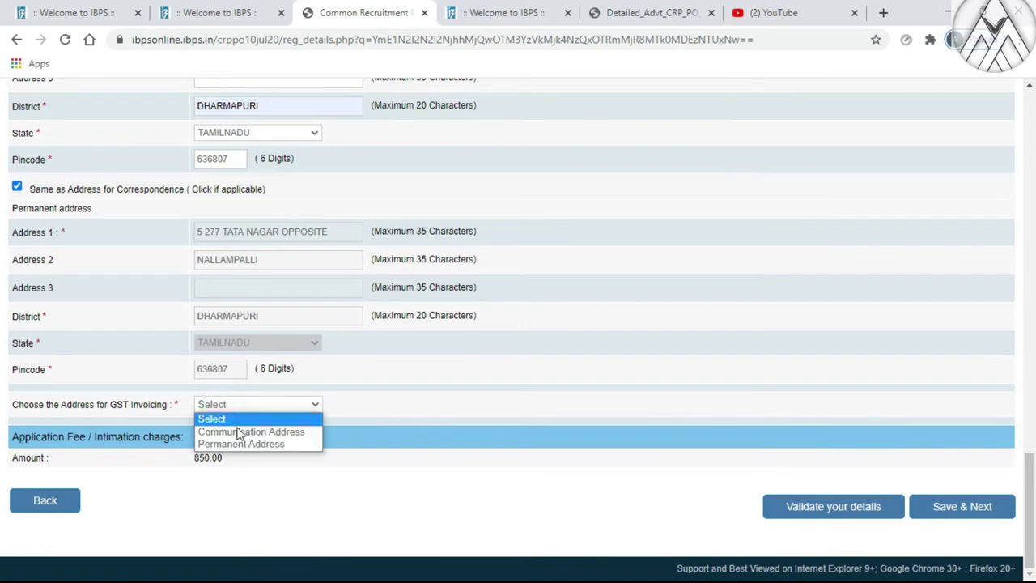
click(273, 434)
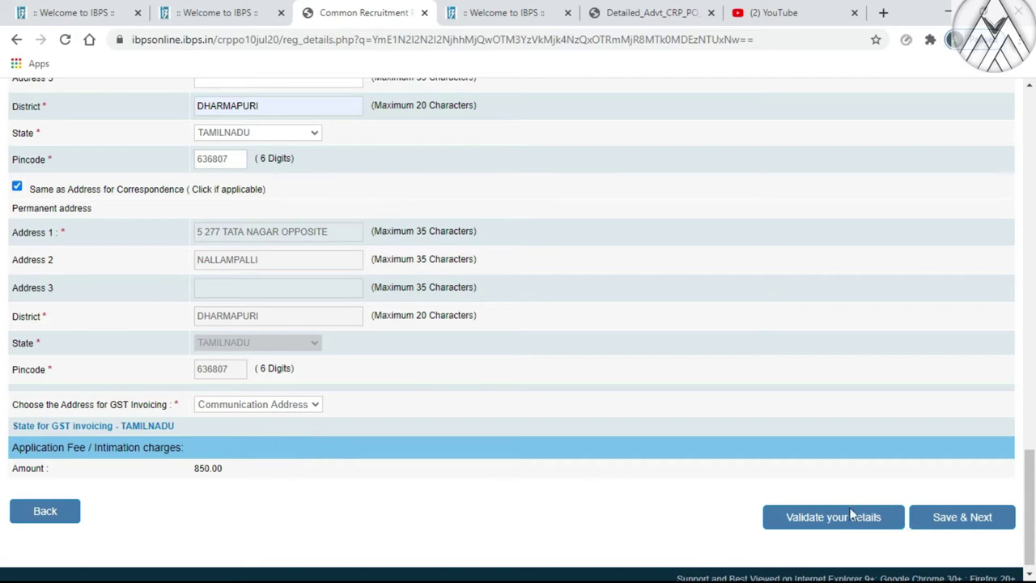
scroll(433, 417, up, 7)
scroll(432, 414, down, 7)
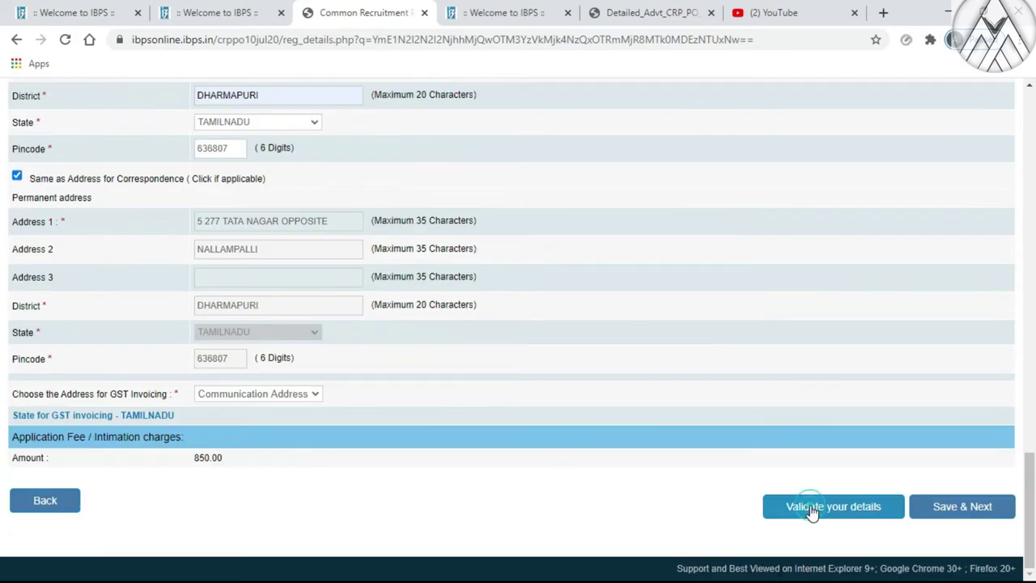
Validate the basic details, acknowledge Verified Successfully, and Save & Next to Educational Qualification
click(811, 508)
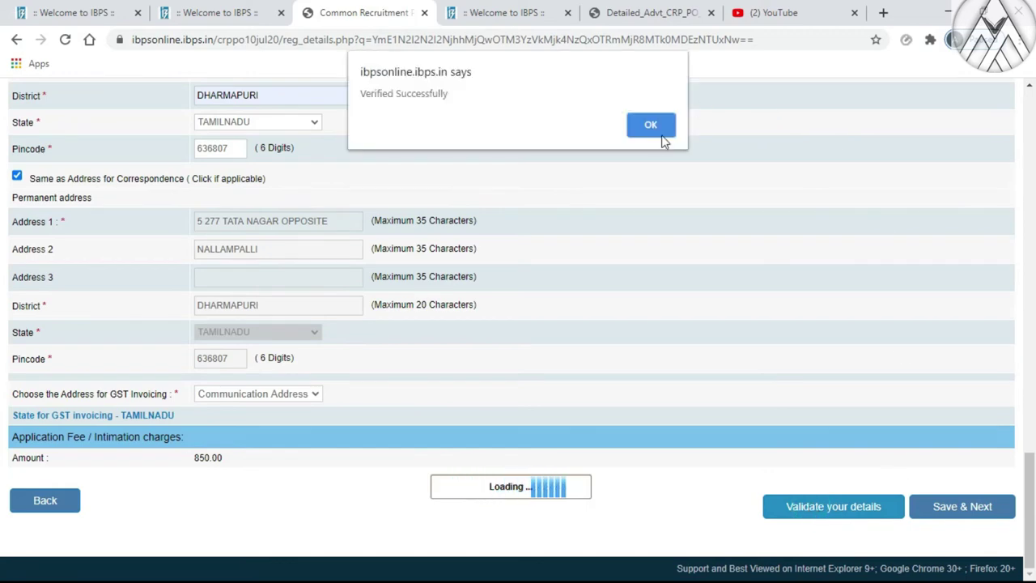
click(653, 126)
scroll(380, 510, up, 15)
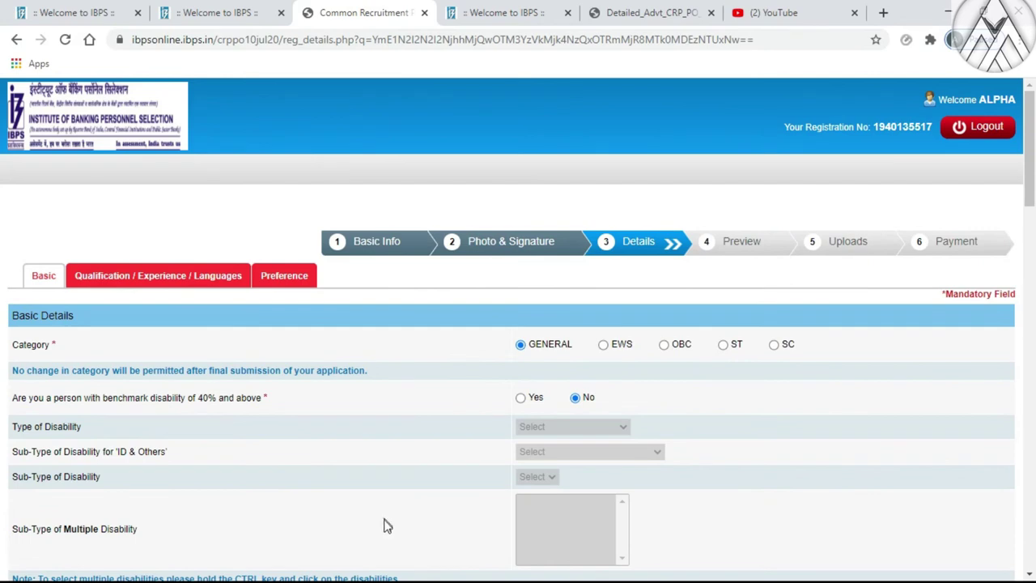
scroll(684, 466, down, 3)
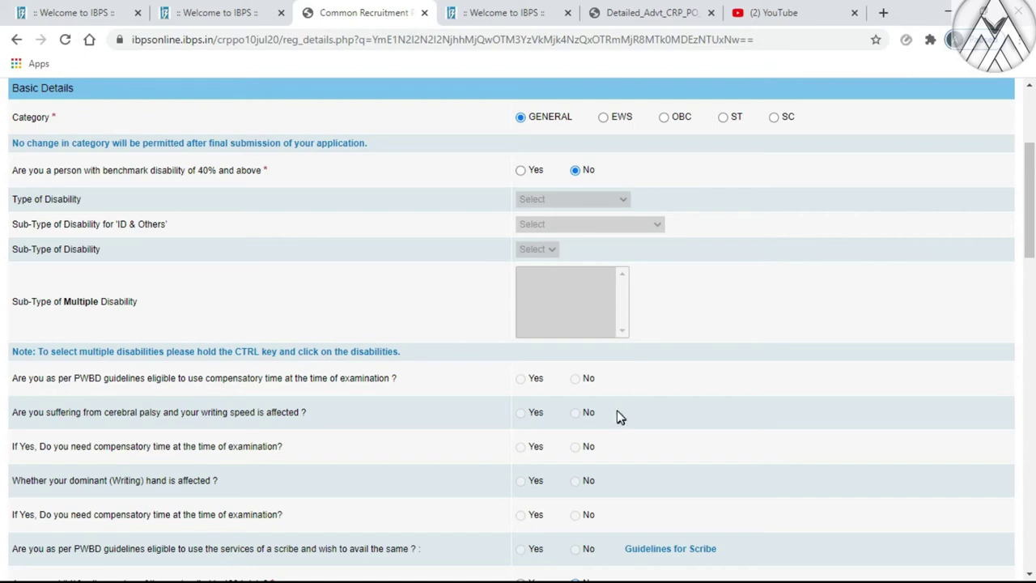
scroll(617, 411, down, 15)
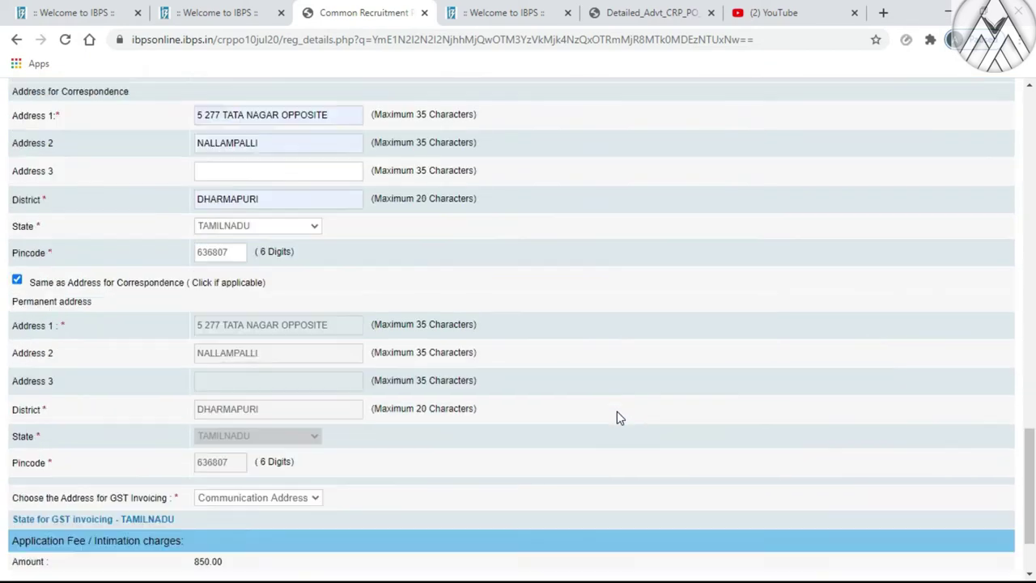
scroll(616, 417, down, 2)
click(942, 506)
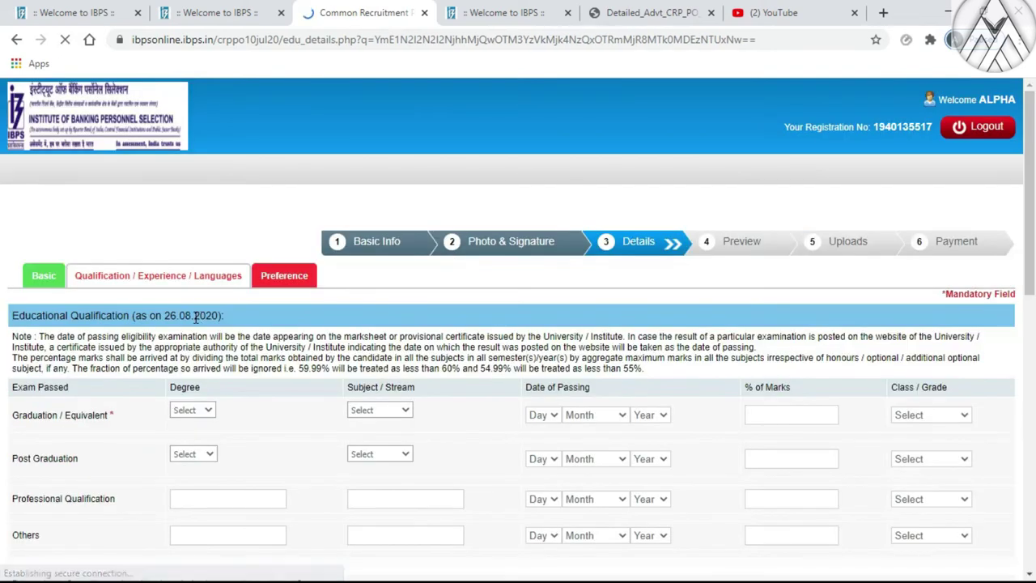
Set the graduation degree to B.Sc with subject Others entered as agriculture
scroll(407, 297, down, 2)
scroll(407, 301, up, 1)
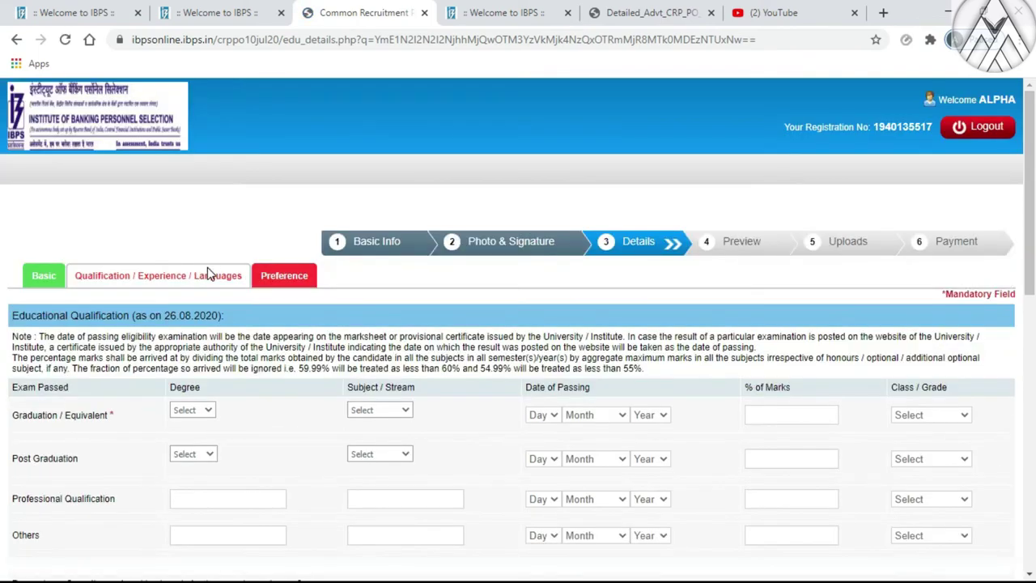
scroll(22, 334, down, 2)
click(175, 259)
click(203, 269)
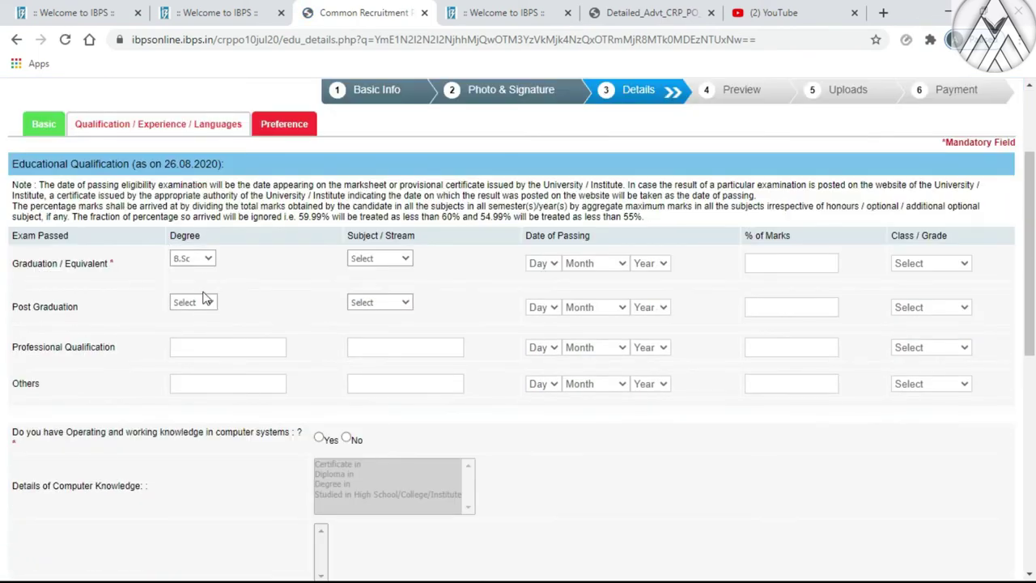
click(205, 260)
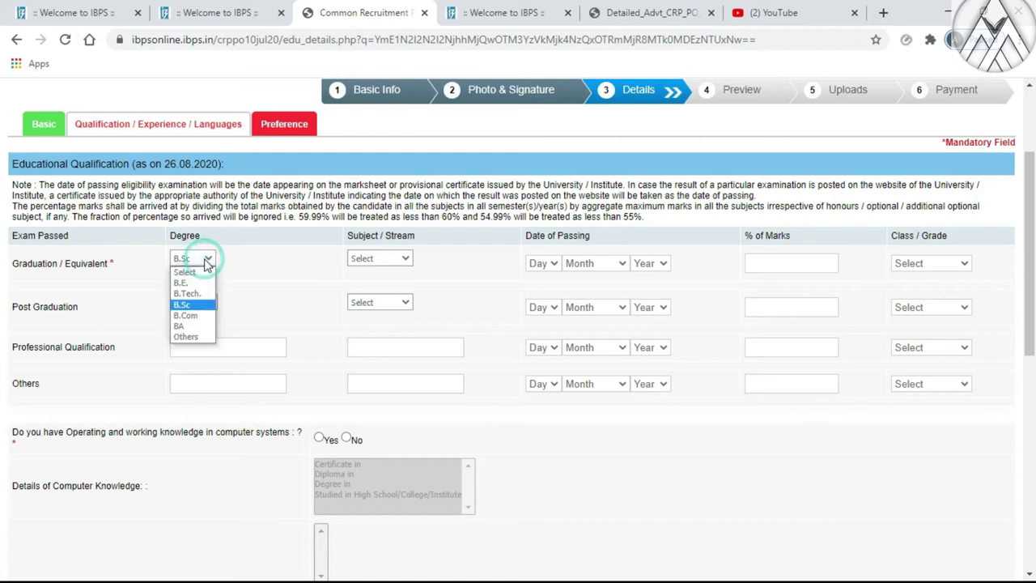
click(292, 301)
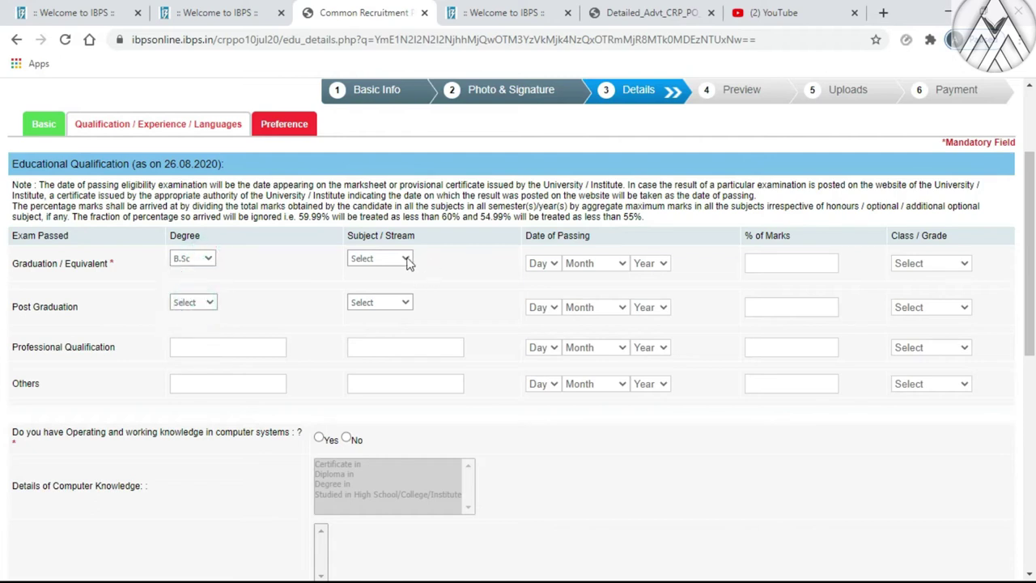
click(405, 259)
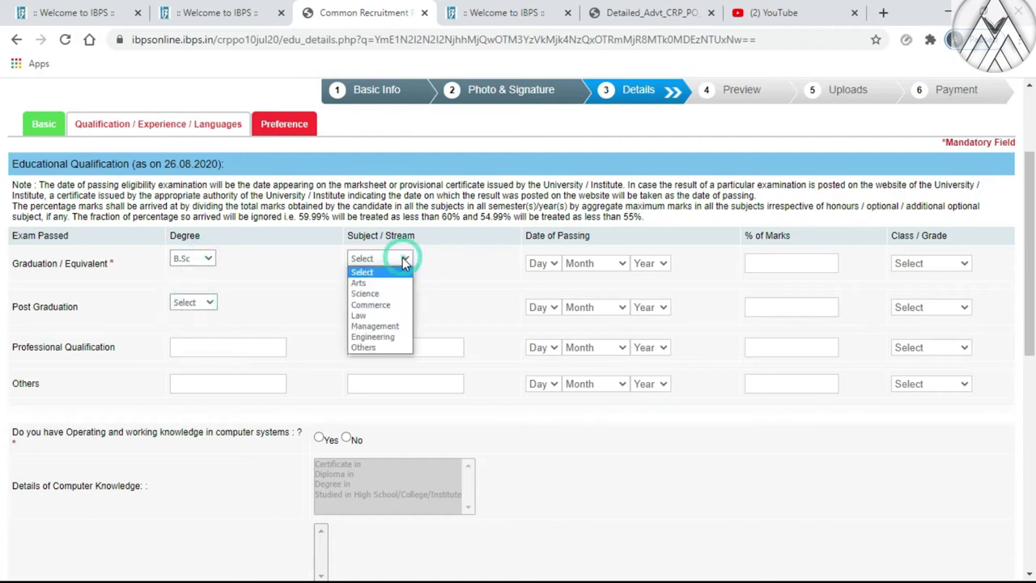
click(368, 346)
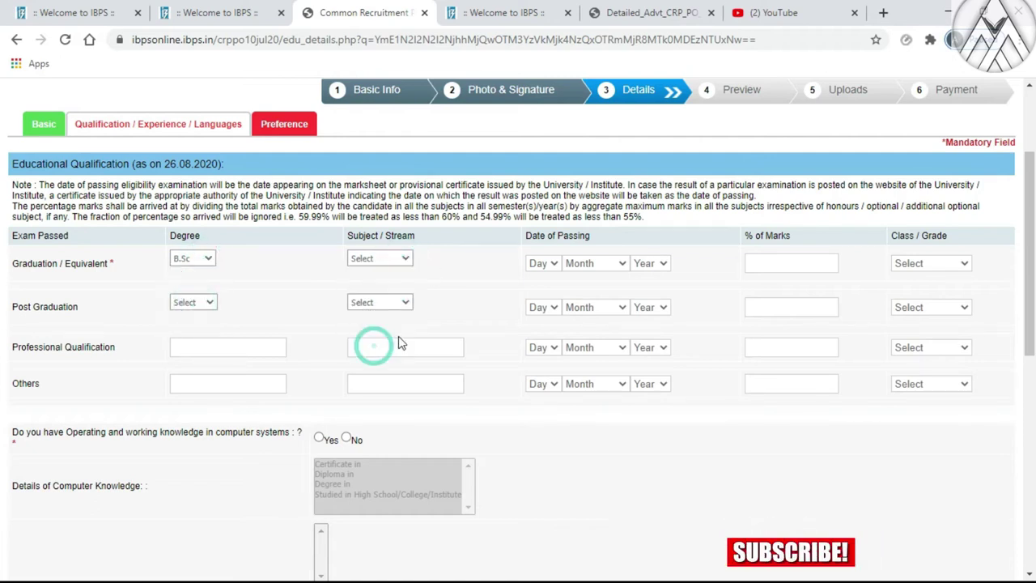
click(197, 269)
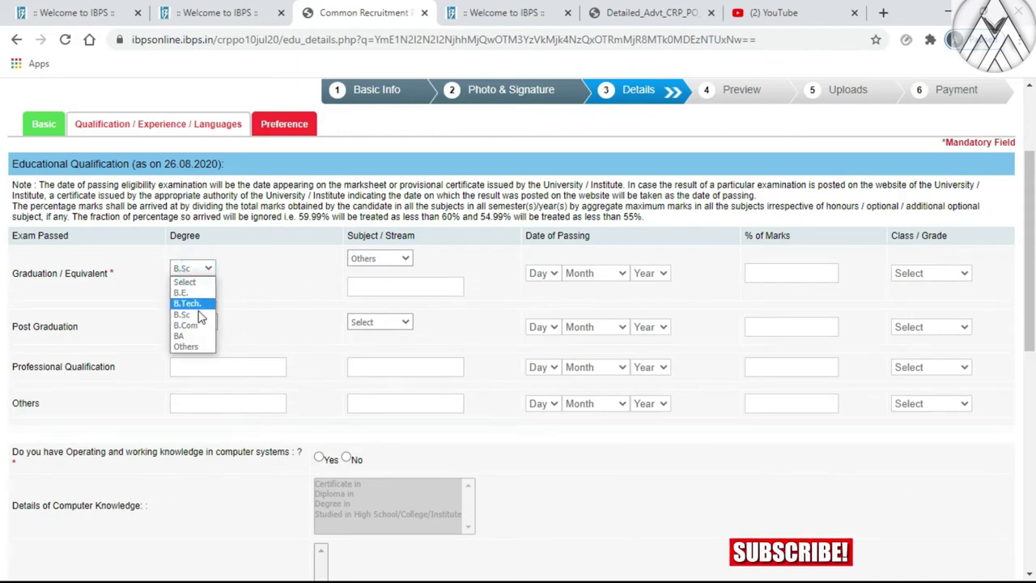
click(194, 346)
click(364, 271)
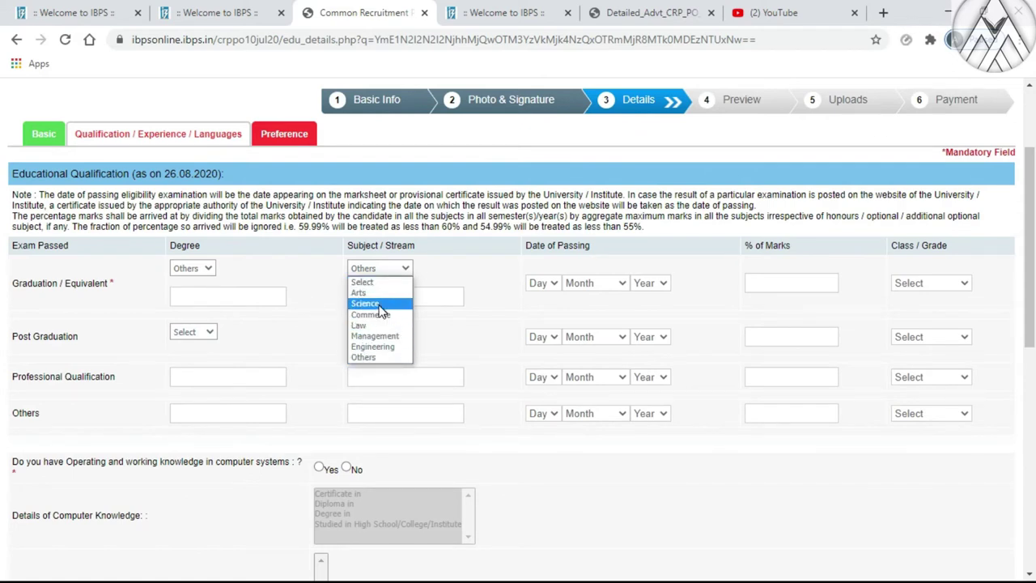
click(194, 269)
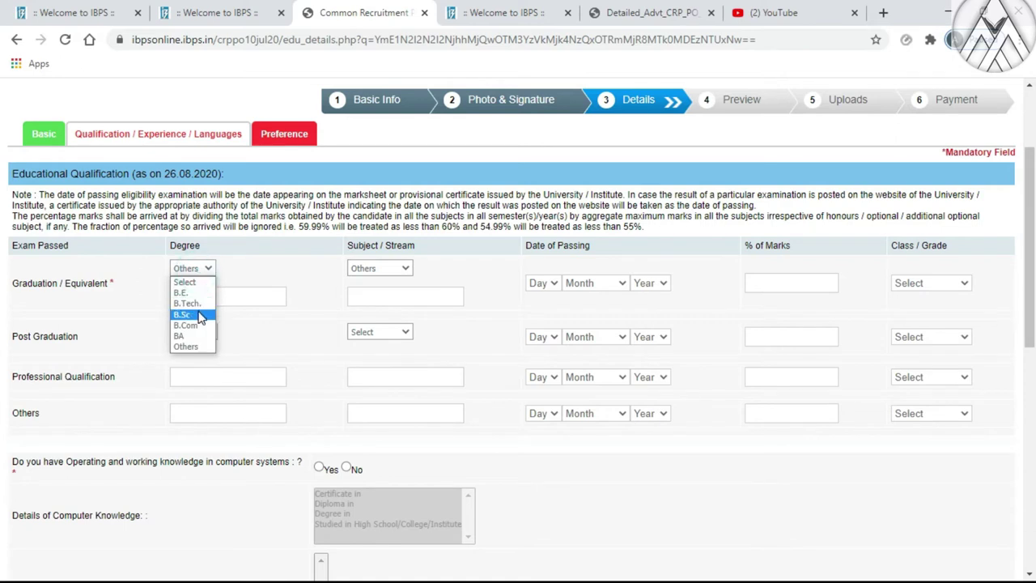
click(194, 309)
click(381, 283)
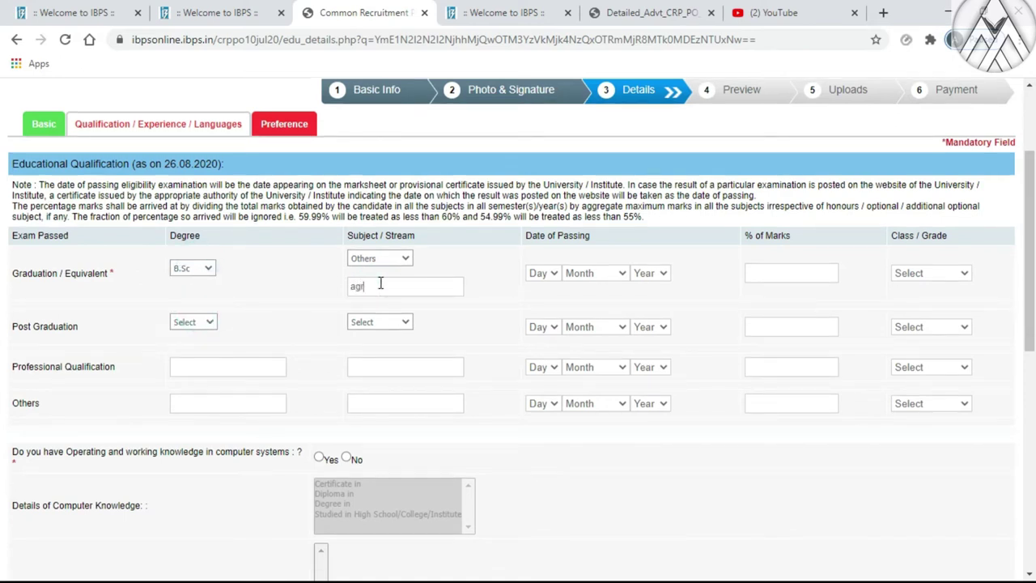
text(agriculture)
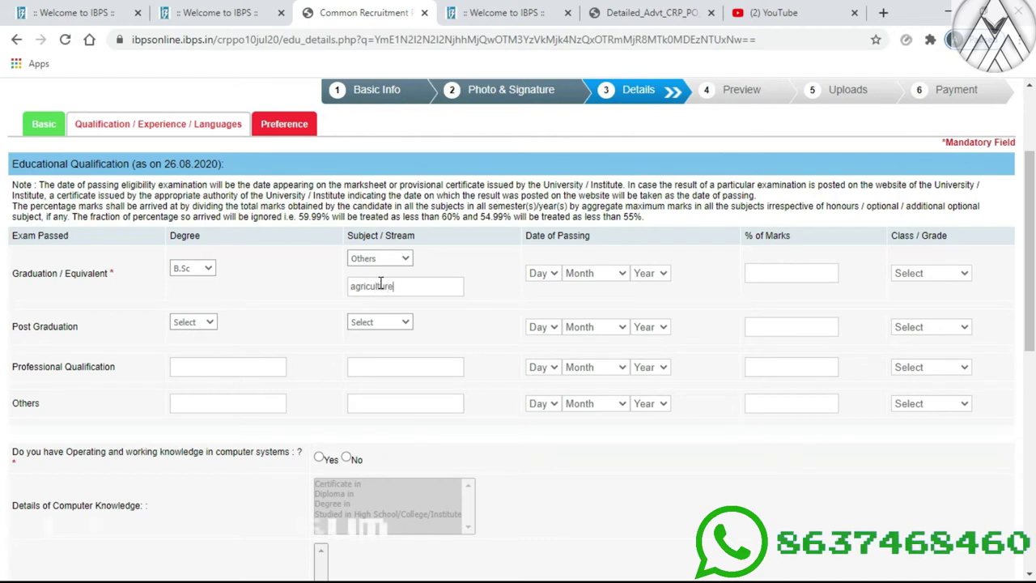
Enter graduation passing date 08 July 2017, 85% marks, and First Class
click(543, 274)
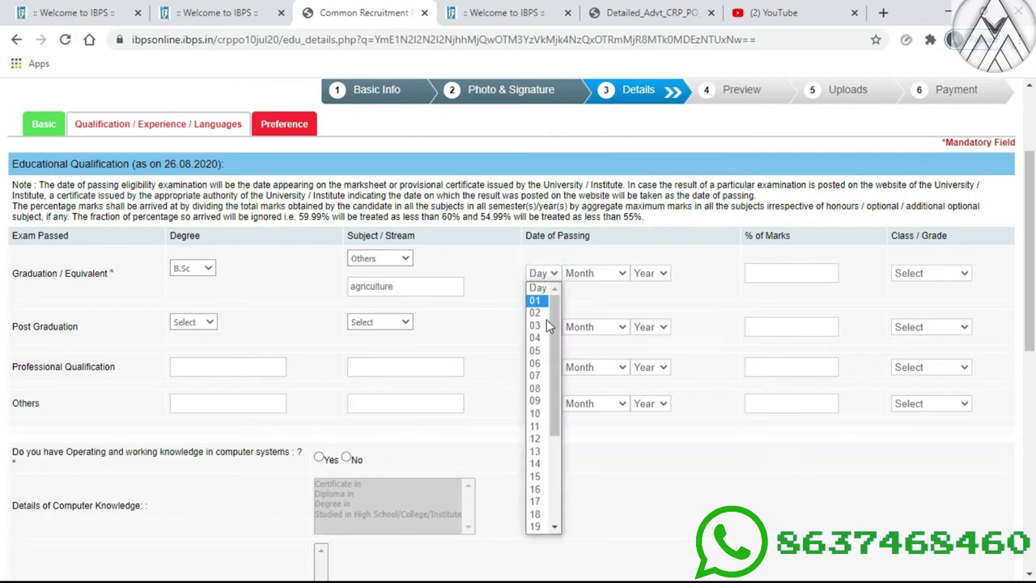
click(534, 388)
click(579, 273)
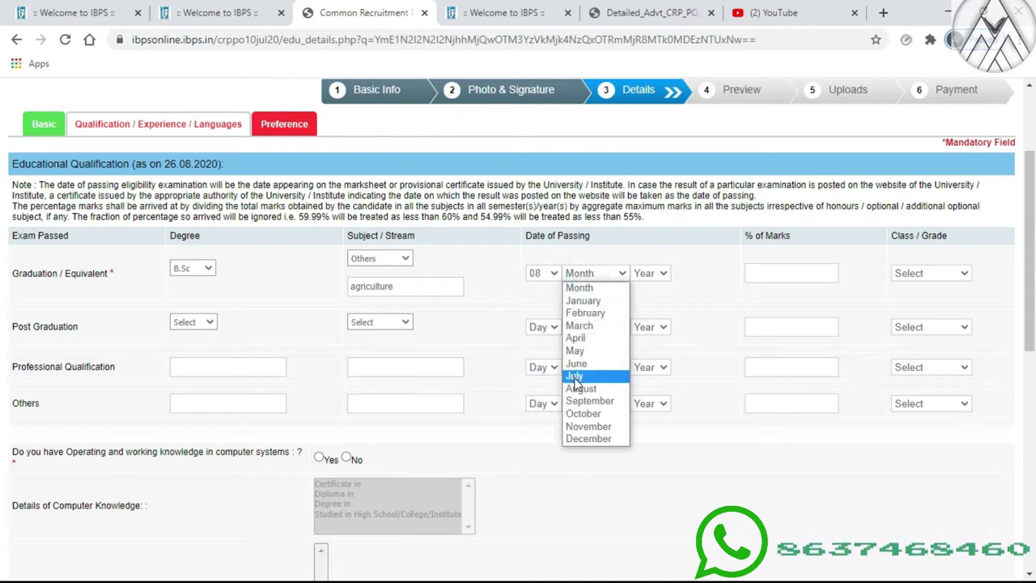
click(574, 376)
click(659, 273)
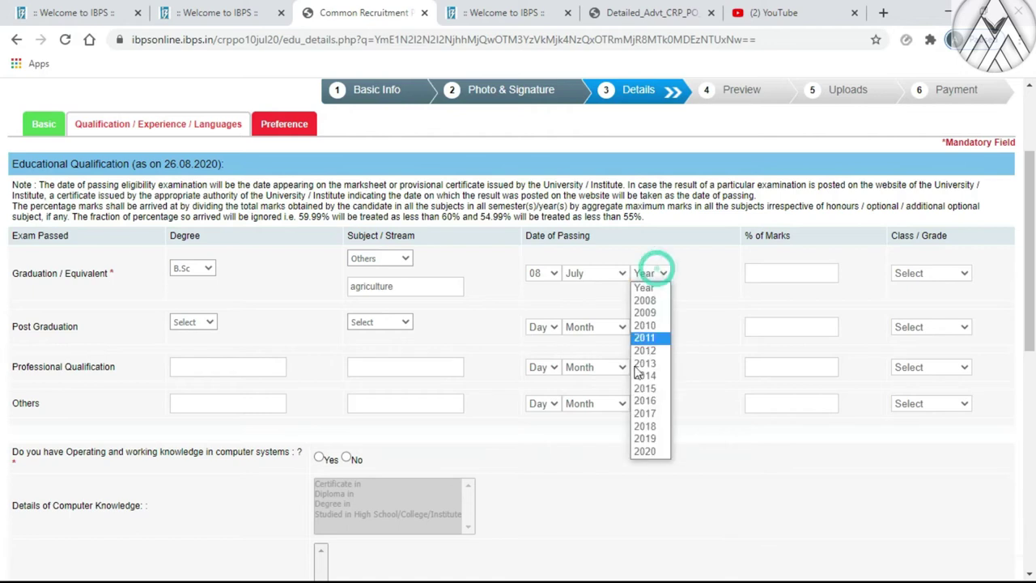
click(643, 417)
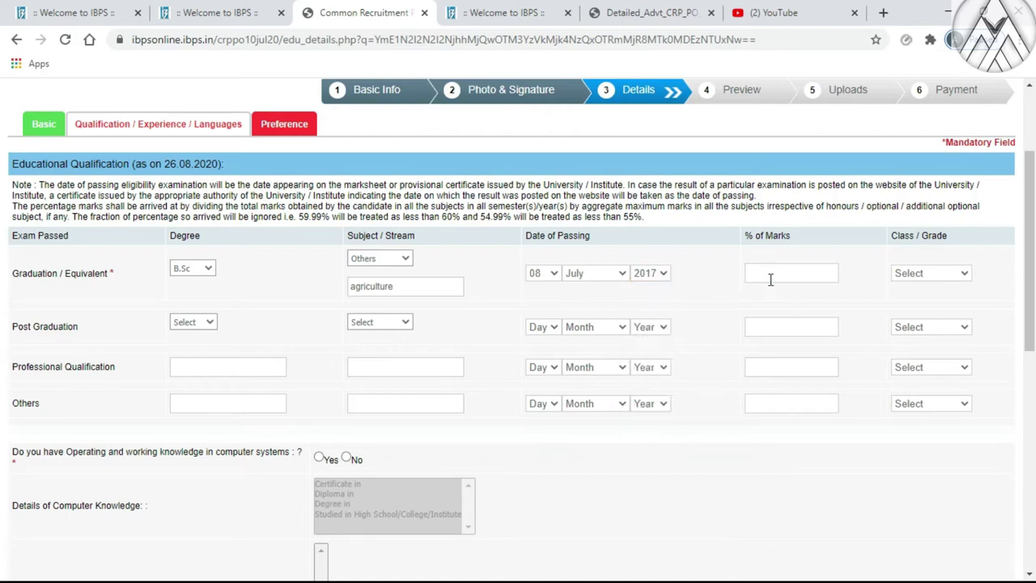
click(771, 279)
click(930, 273)
click(917, 301)
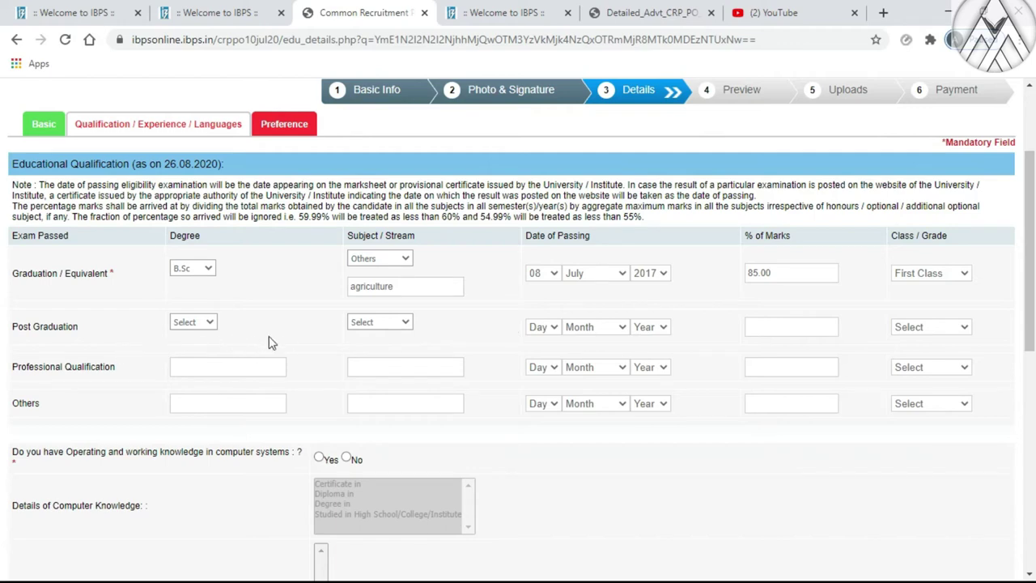
Answer Yes to computer knowledge via High School/College/Institute study with Computer as a Subject
scroll(267, 342, down, 2)
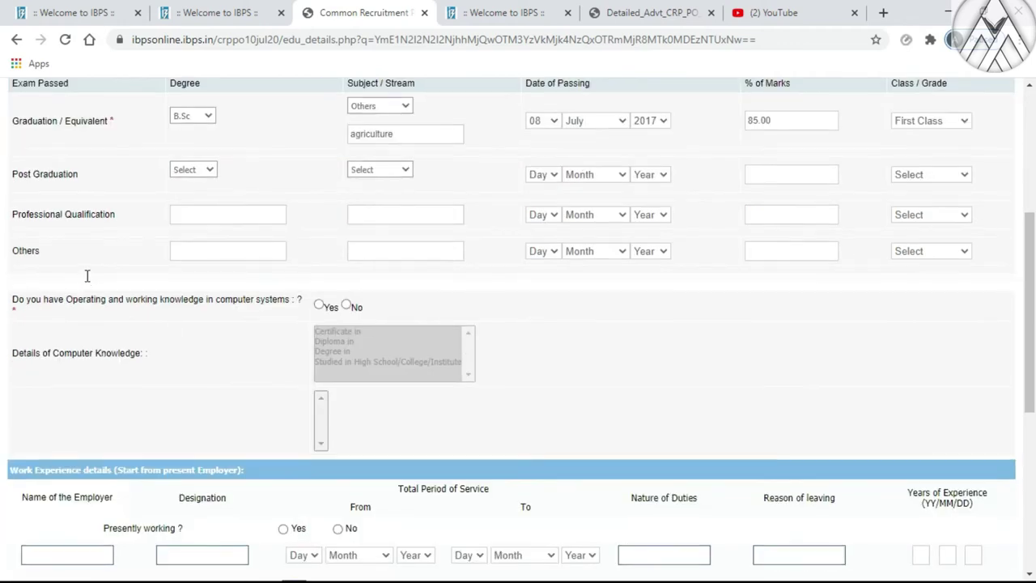
scroll(182, 282, down, 1)
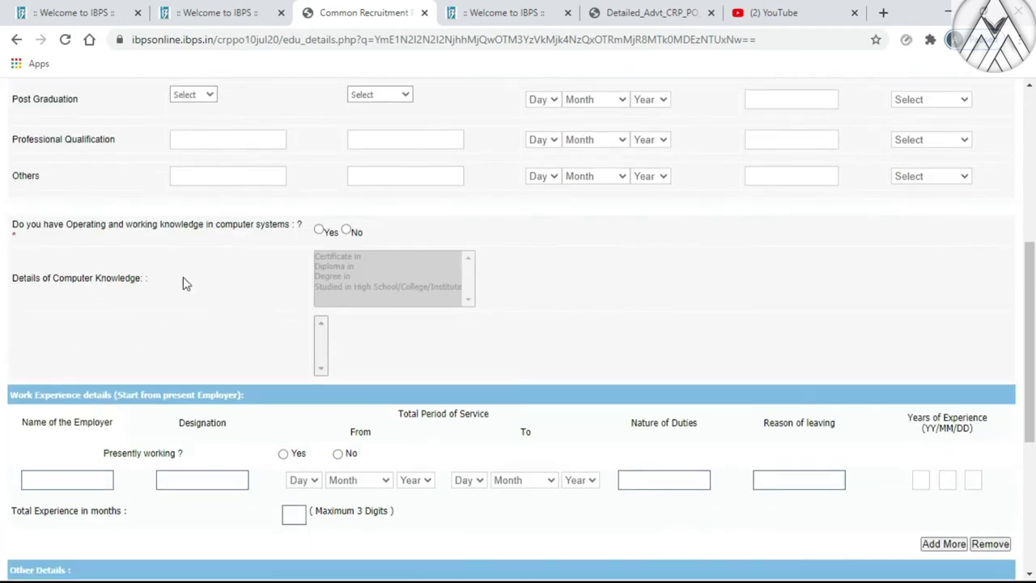
click(320, 231)
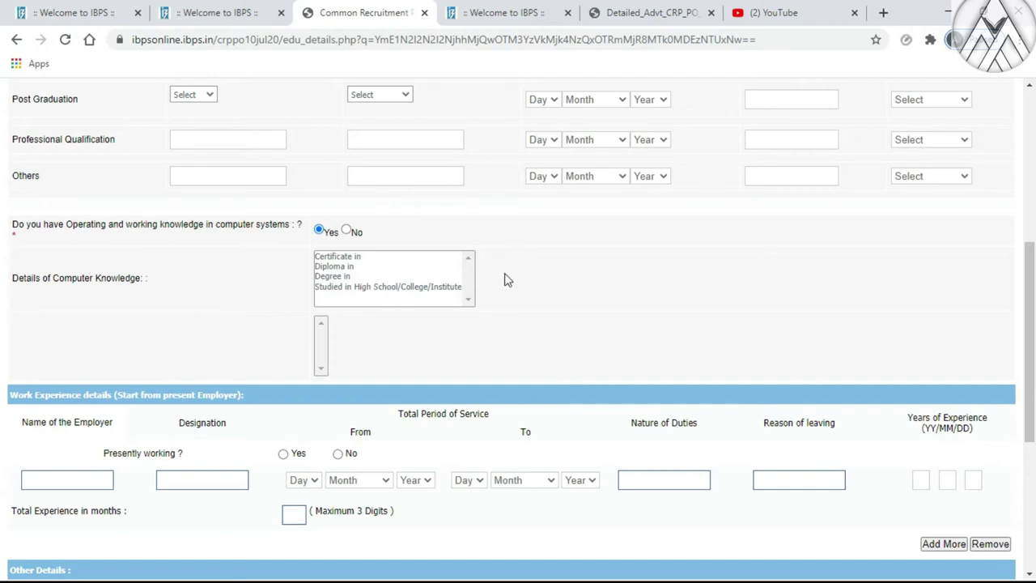
scroll(510, 276, up, 2)
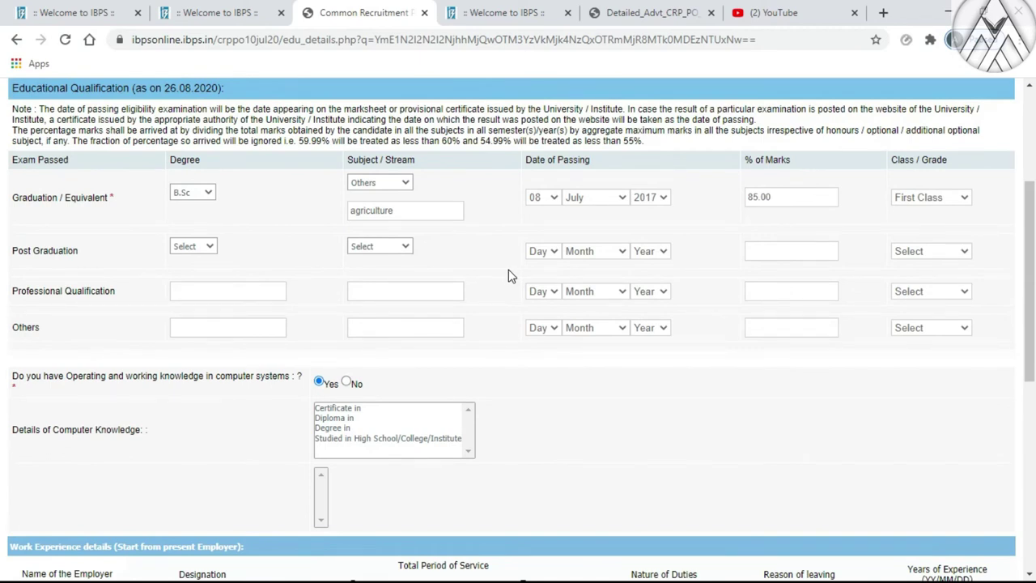
scroll(510, 276, down, 1)
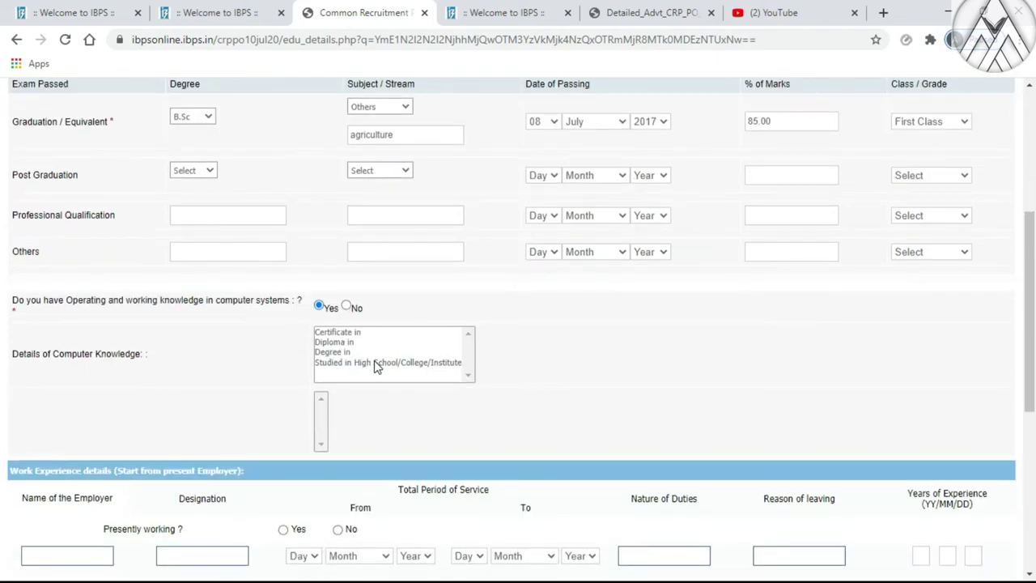
click(349, 363)
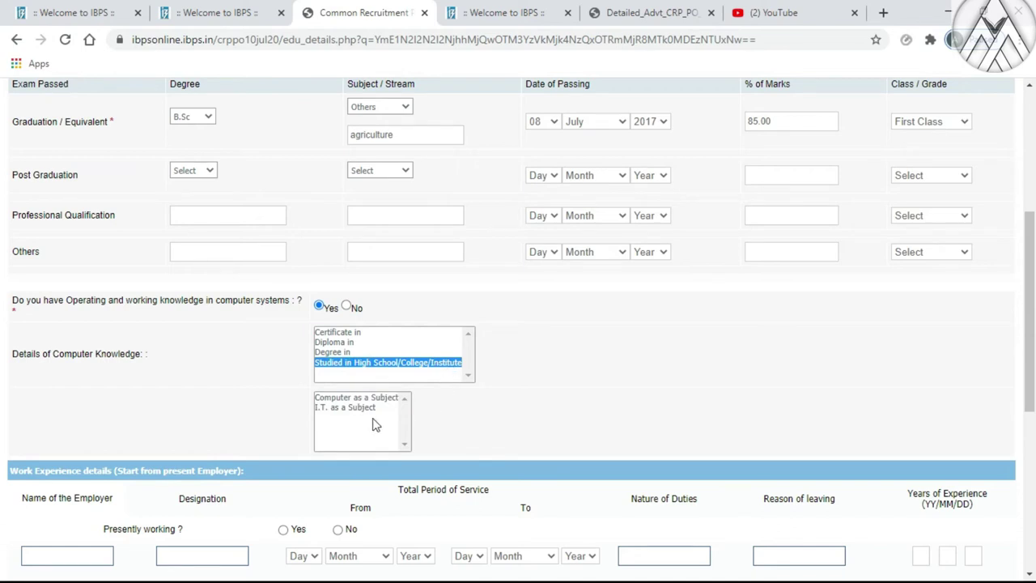
click(335, 398)
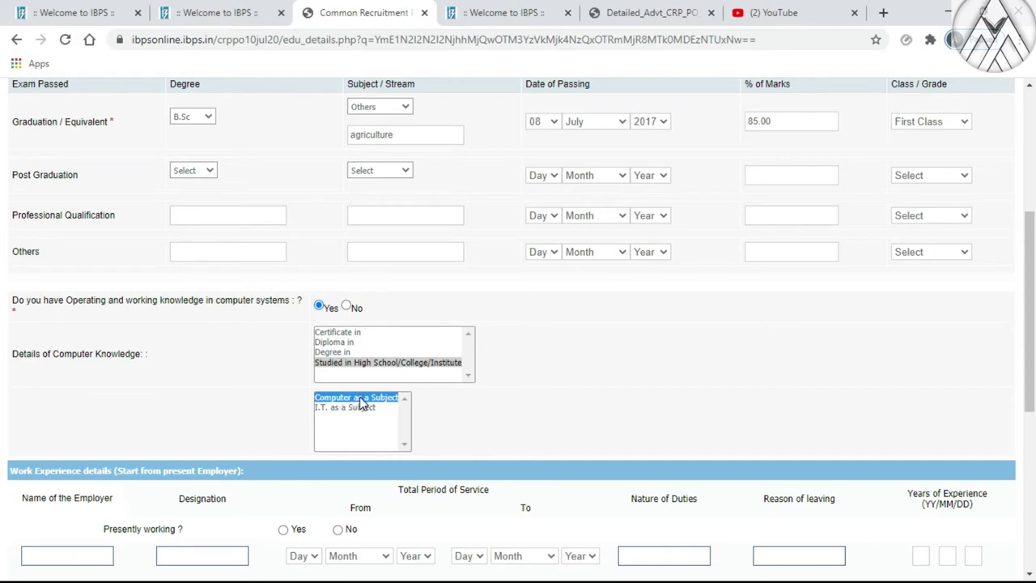
Answer No to the offence question and list tamil and english as read, written and spoken
scroll(361, 404, down, 3)
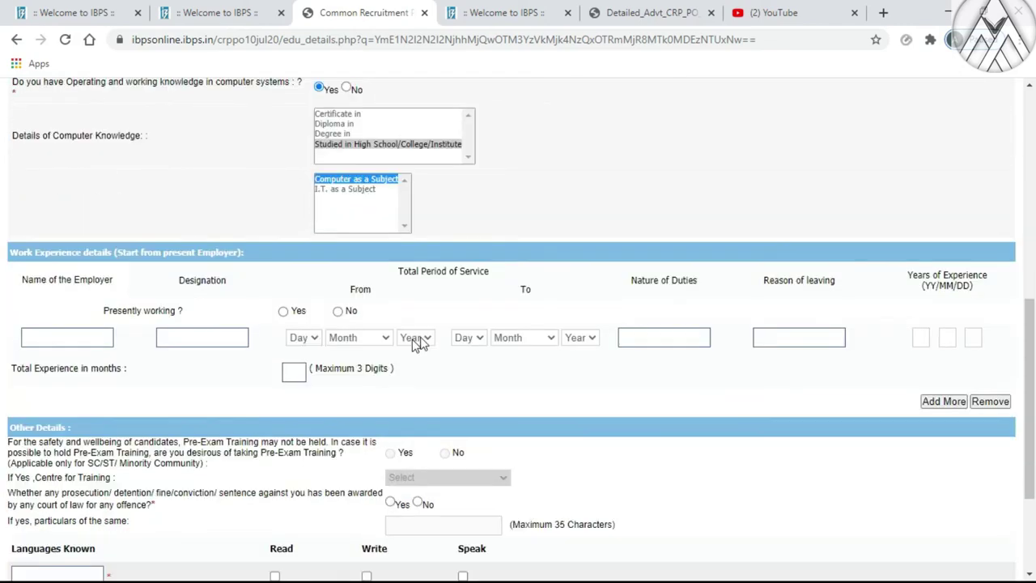
scroll(419, 329, down, 1)
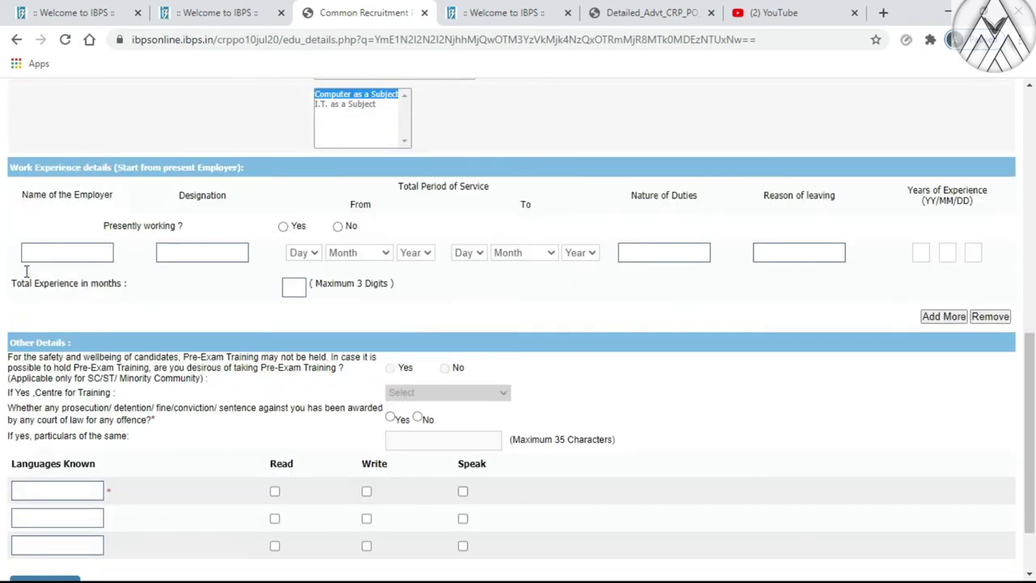
scroll(296, 241, down, 2)
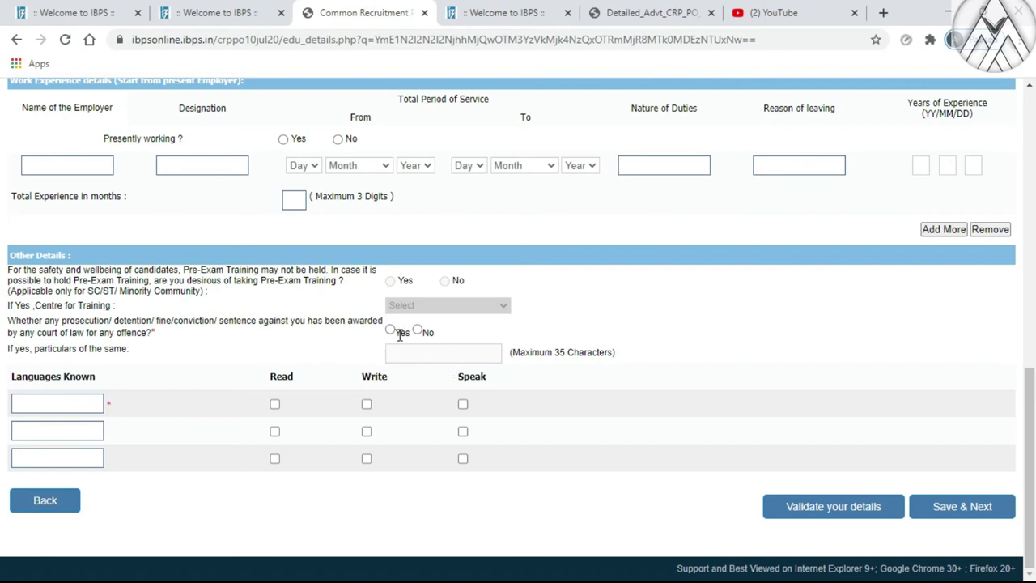
click(418, 332)
click(53, 400)
click(38, 428)
text(en)
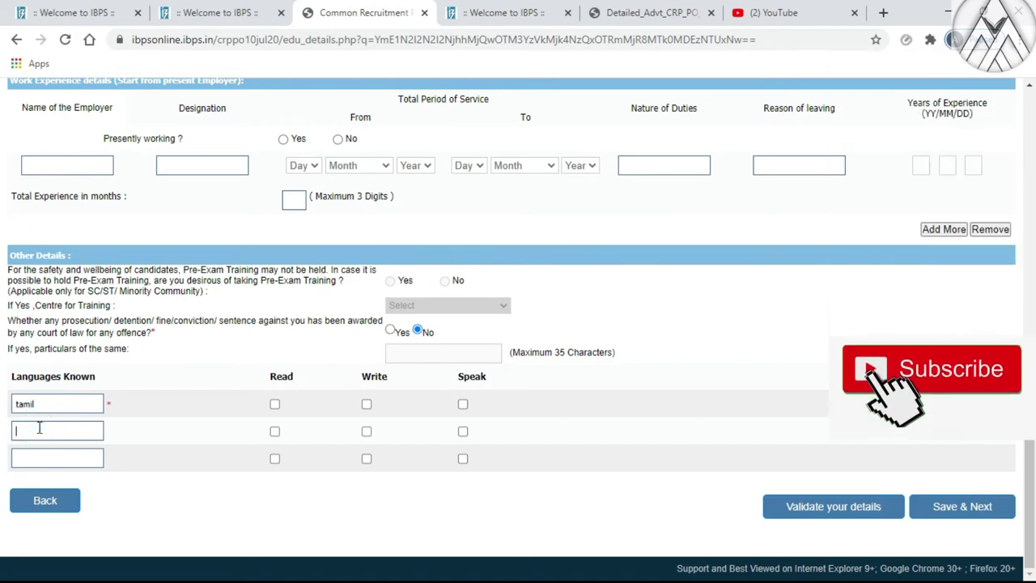
text(glish)
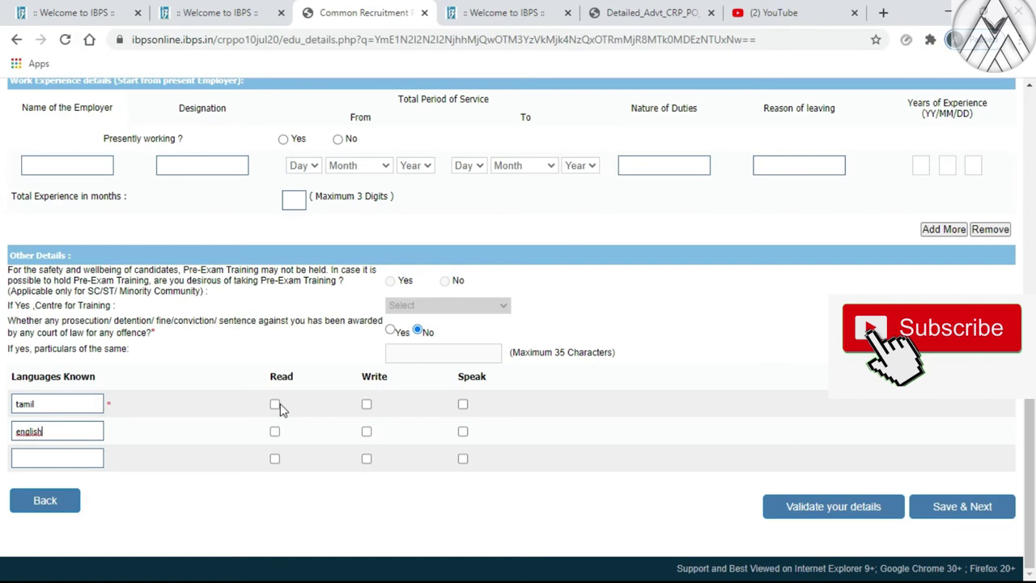
click(274, 404)
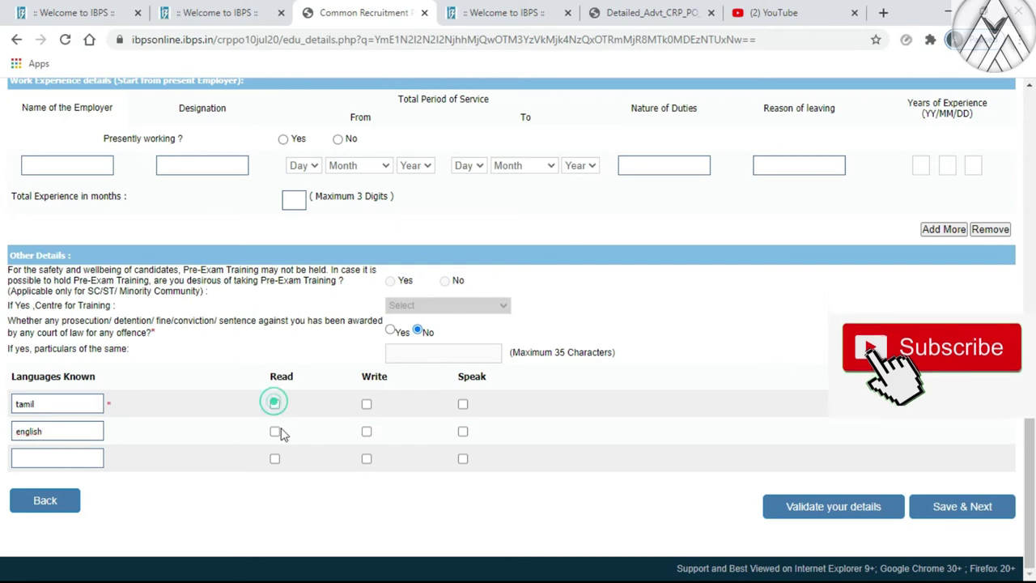
click(275, 432)
click(366, 404)
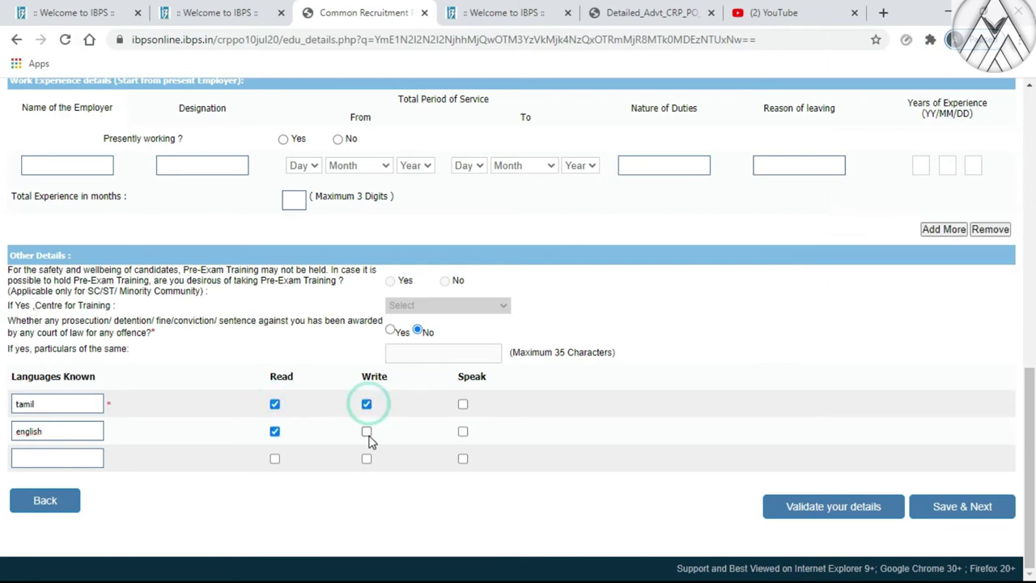
click(365, 431)
click(462, 404)
click(462, 431)
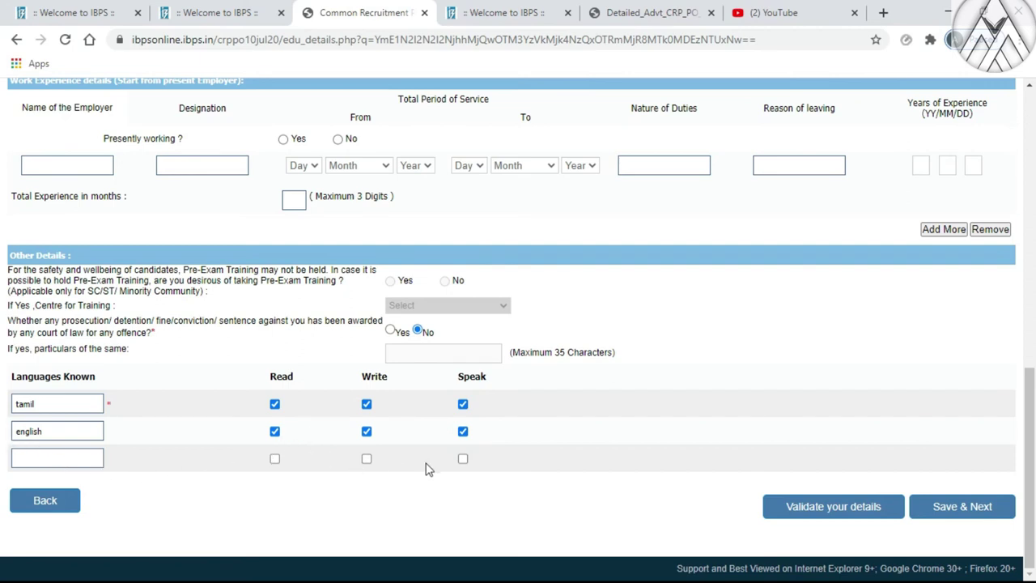
Validate the details, dismiss the success alert, and save to reach Organisation Preference
click(819, 508)
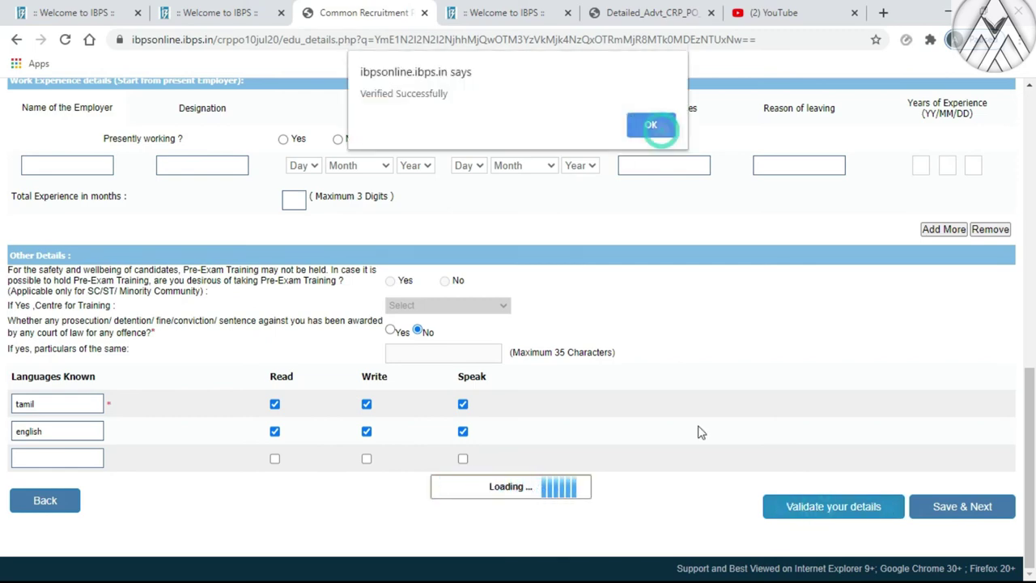
click(657, 128)
scroll(636, 397, up, 15)
scroll(635, 394, down, 15)
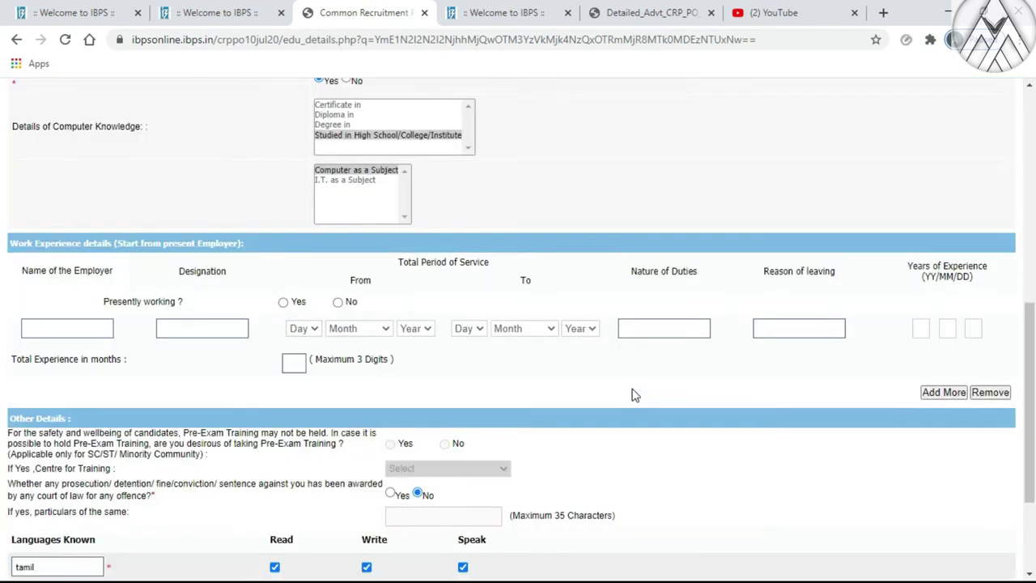
click(943, 507)
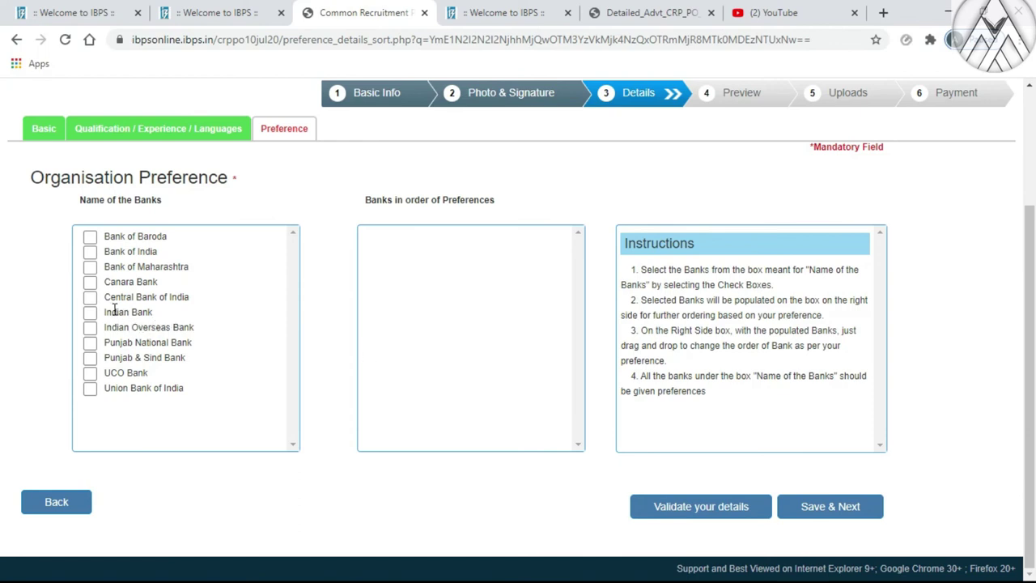
Rank banks: Canara, PNB, Indian, Bank of India, UCO, Baroda, Maharashtra, IOB, Central, Punjab & Sind, Union
click(89, 282)
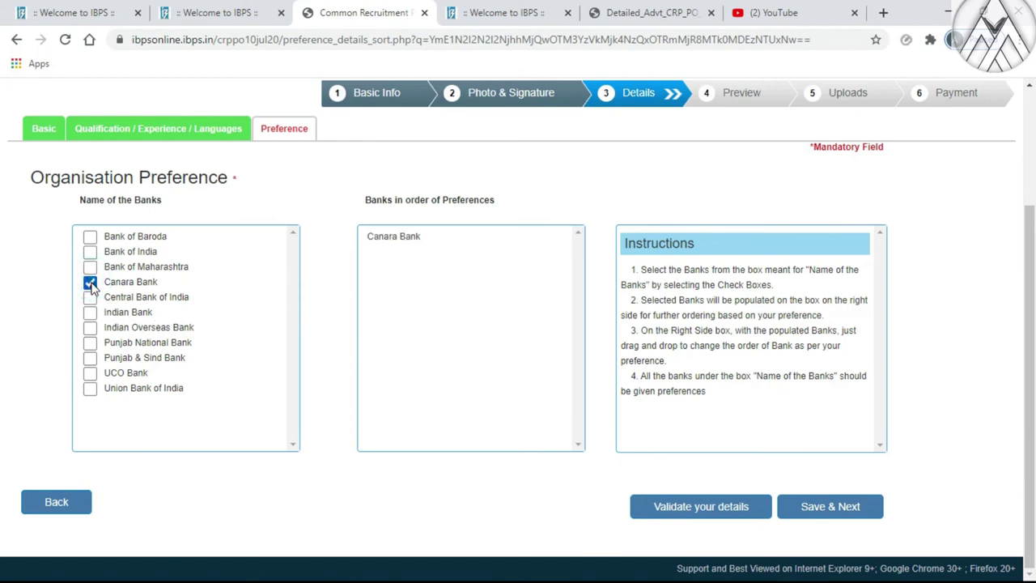
click(90, 342)
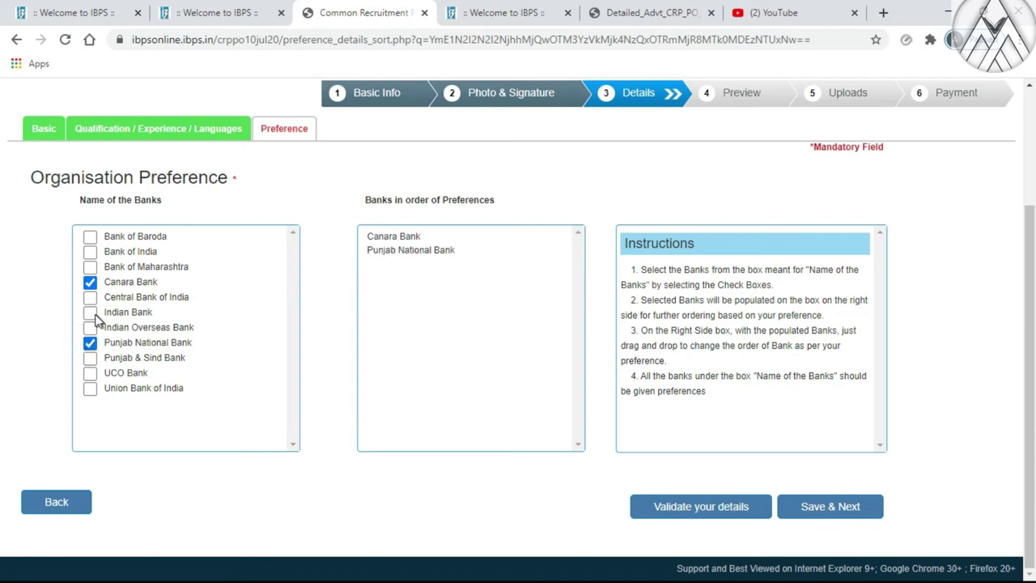
click(90, 313)
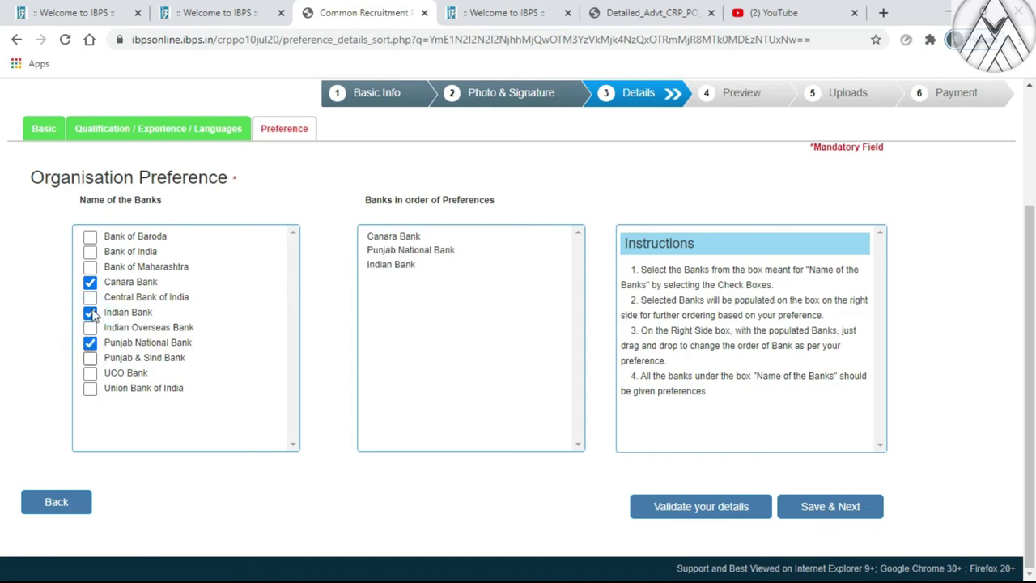
click(90, 251)
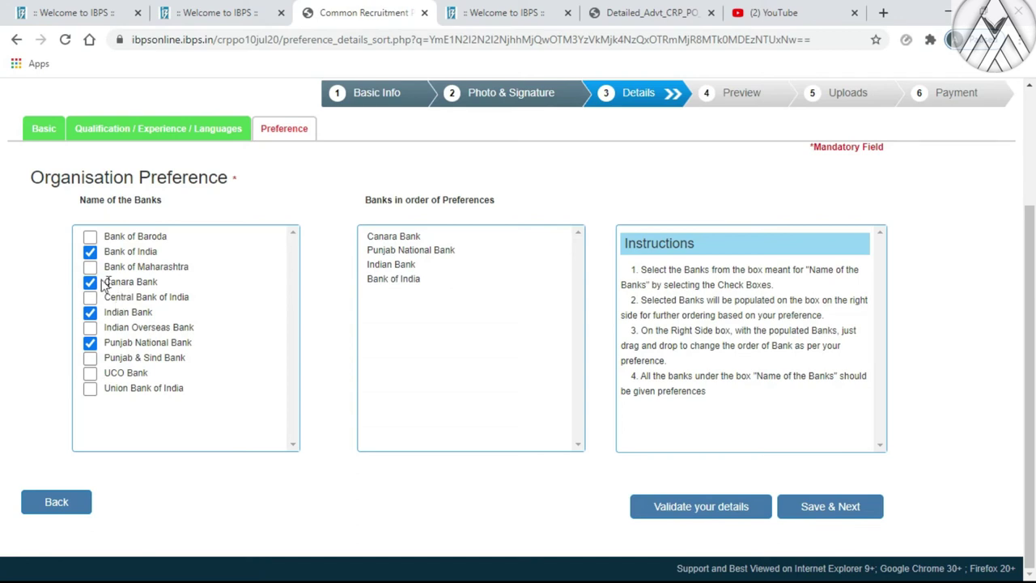
click(90, 373)
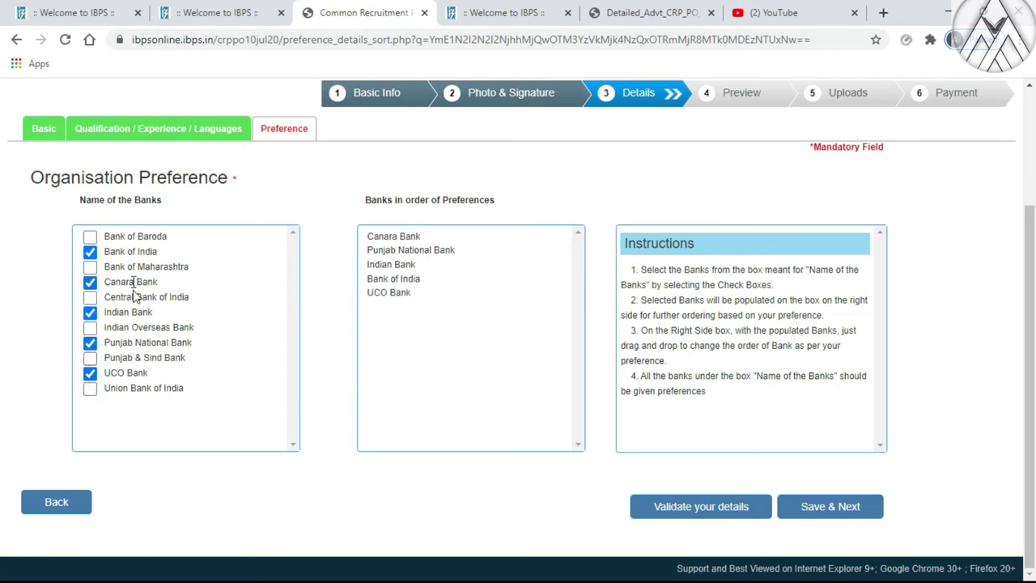
click(90, 236)
click(90, 266)
click(90, 327)
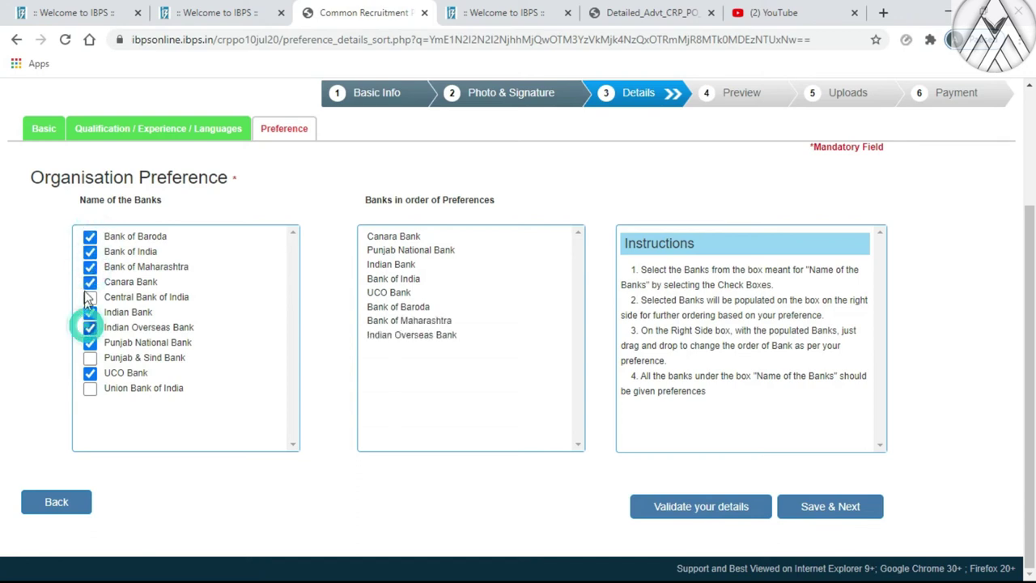
click(90, 297)
click(89, 357)
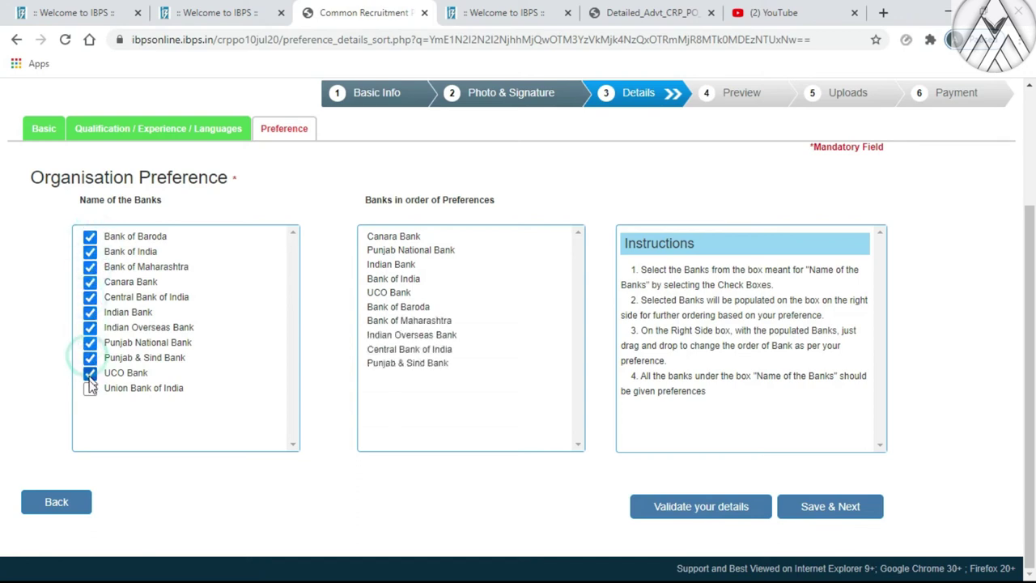
click(90, 388)
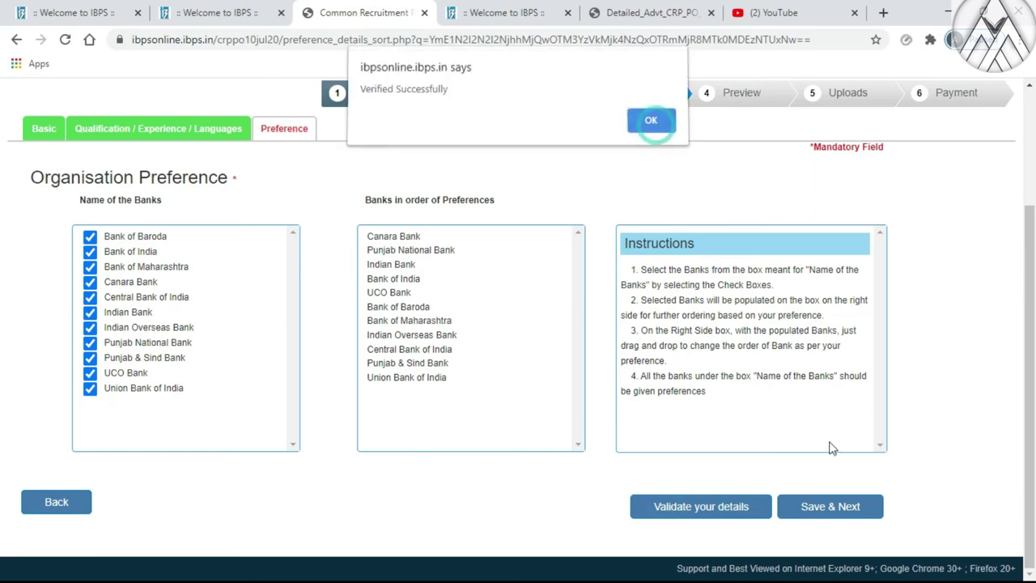
Save the bank preferences and agree to the declaration on the application preview
click(653, 127)
click(816, 514)
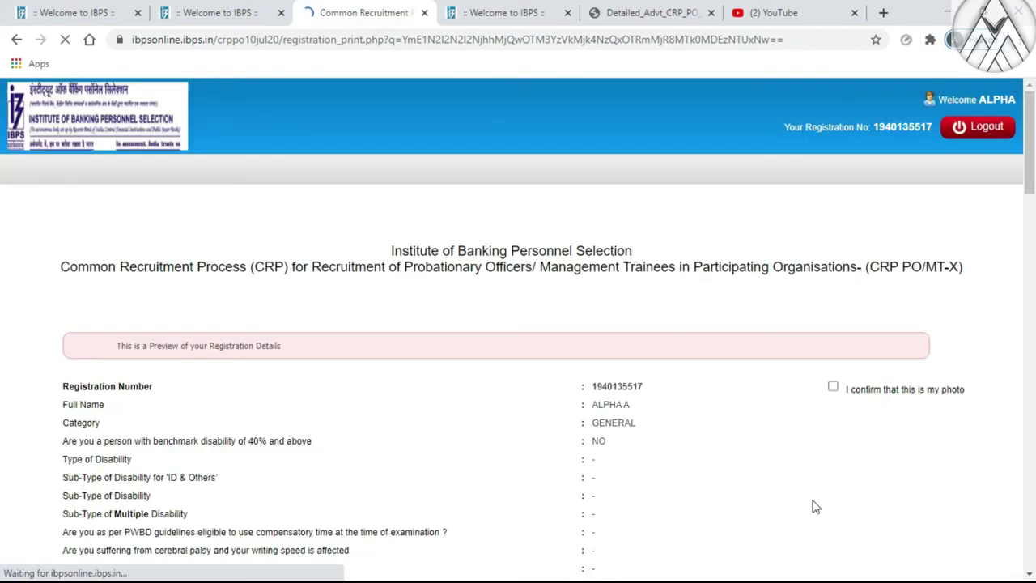
scroll(648, 393, down, 12)
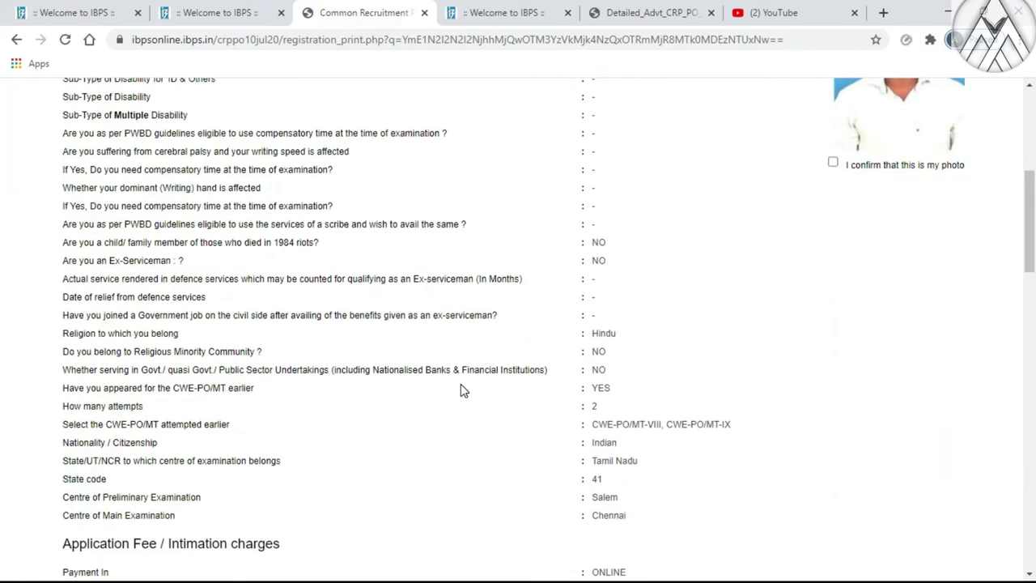
scroll(461, 388, down, 5)
scroll(462, 386, up, 10)
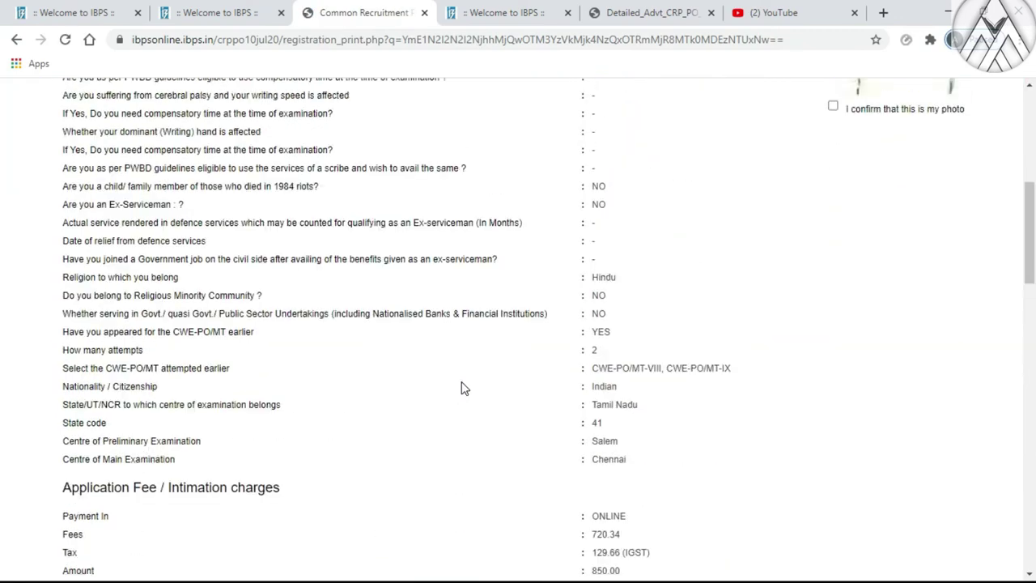
scroll(463, 387, down, 6)
scroll(461, 389, down, 15)
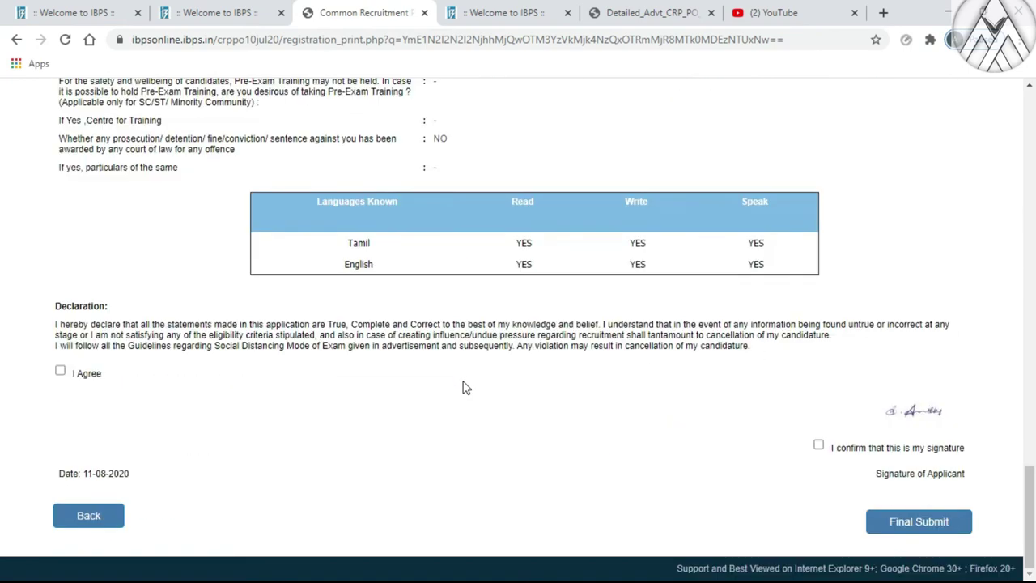
click(58, 370)
click(60, 370)
Confirm the photo and signature are the applicant's, then final-submit the application
scroll(836, 347, up, 15)
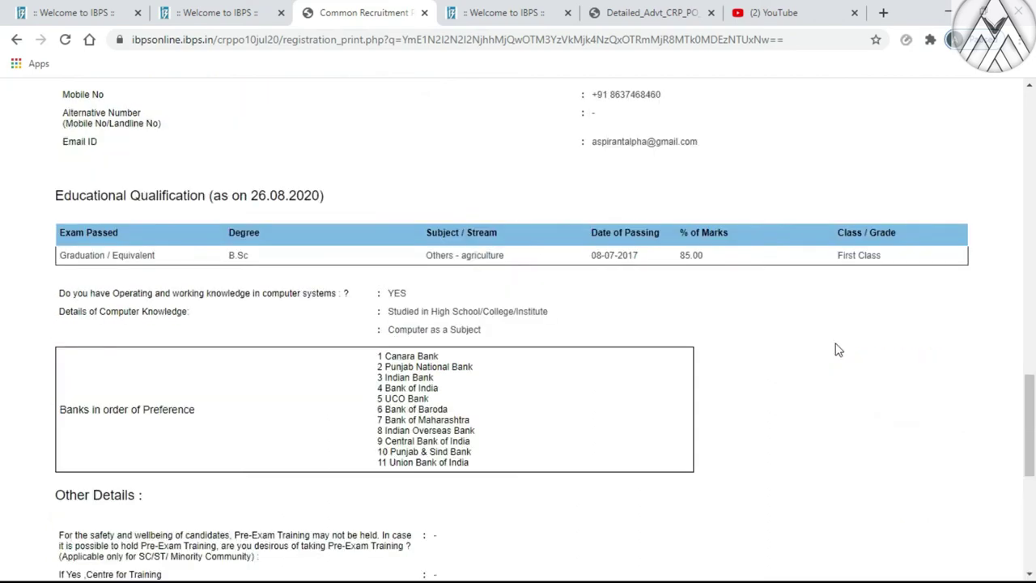
scroll(838, 348, up, 10)
scroll(852, 449, down, 2)
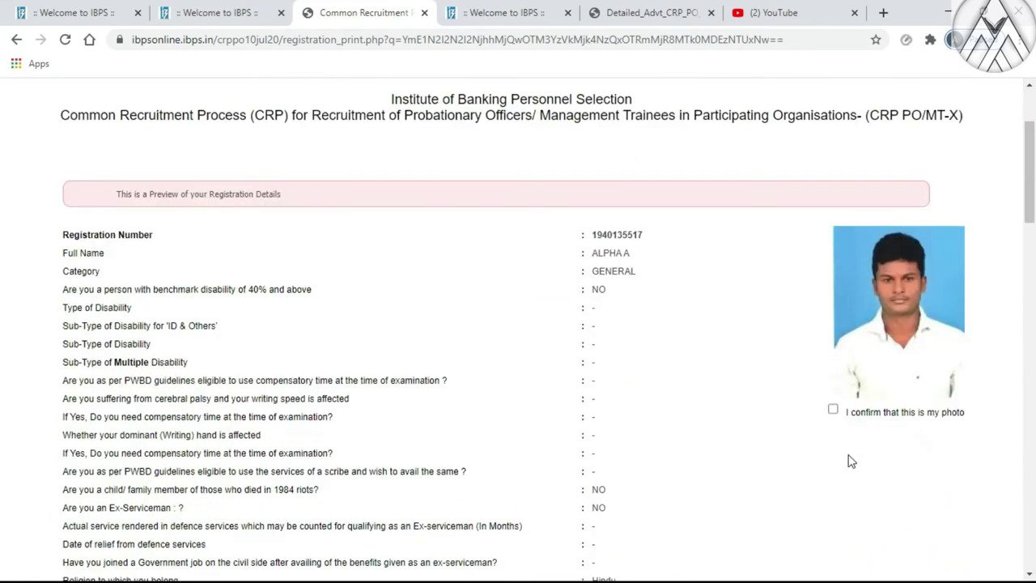
click(833, 410)
scroll(839, 411, down, 15)
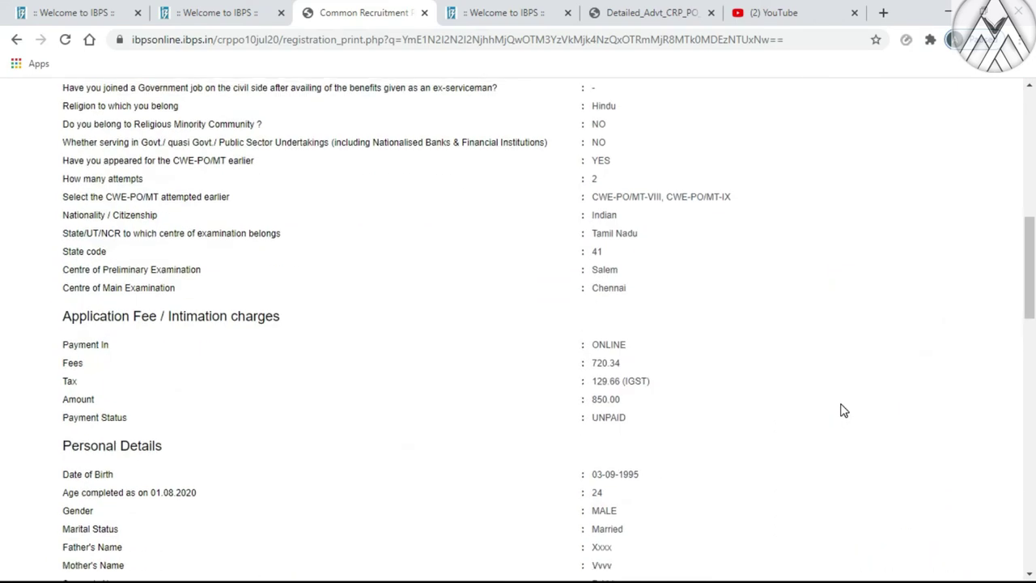
scroll(840, 410, down, 5)
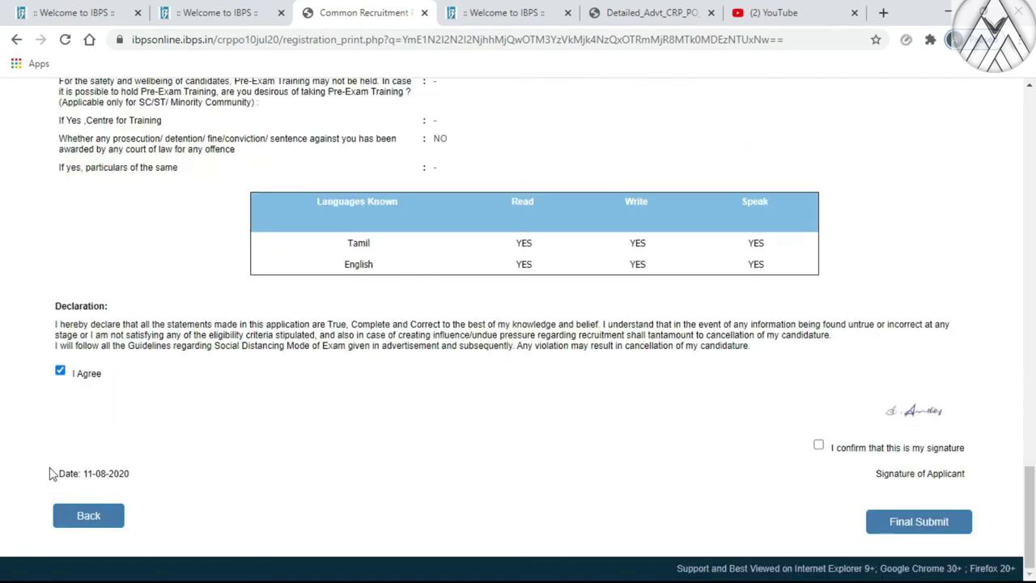
click(818, 447)
click(908, 536)
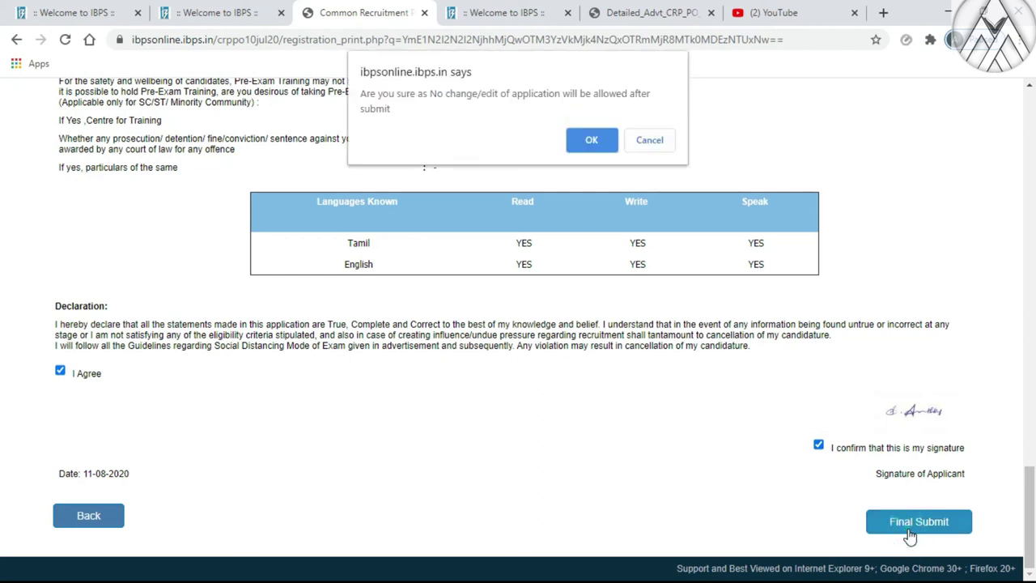
click(592, 141)
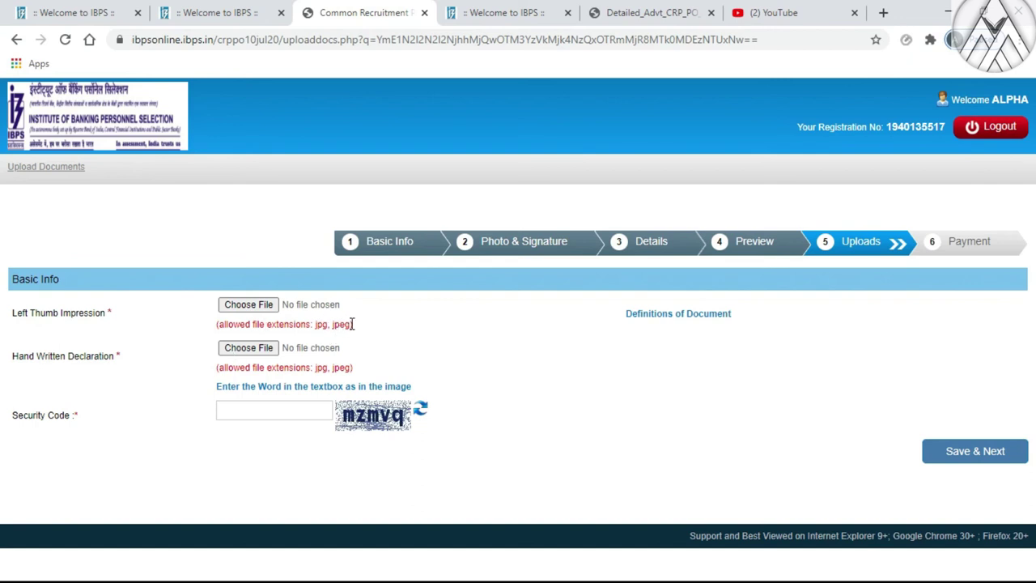
Upload AKFIN.jpg as the left thumb impression and accept its preview
click(259, 307)
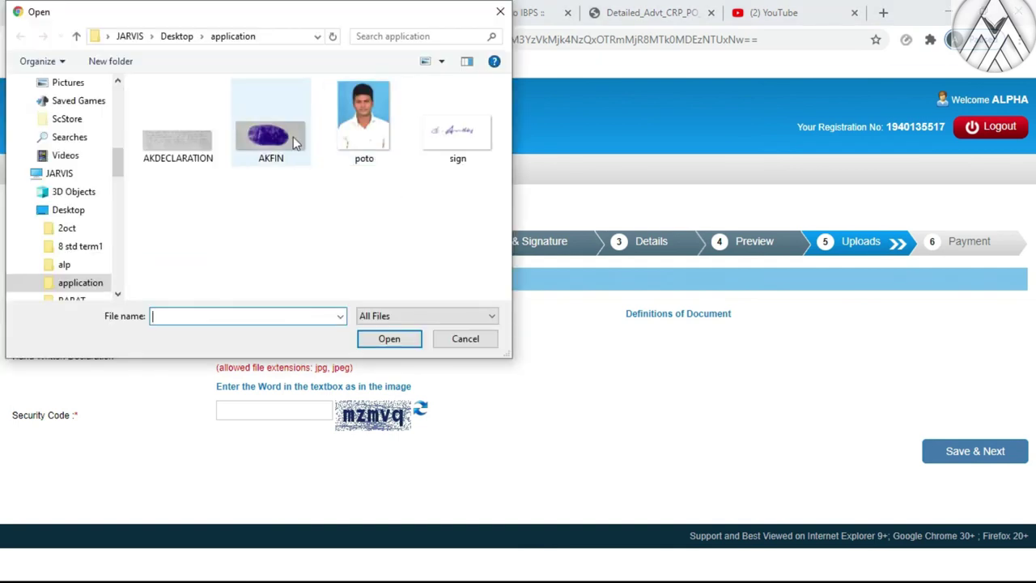
click(275, 141)
click(388, 339)
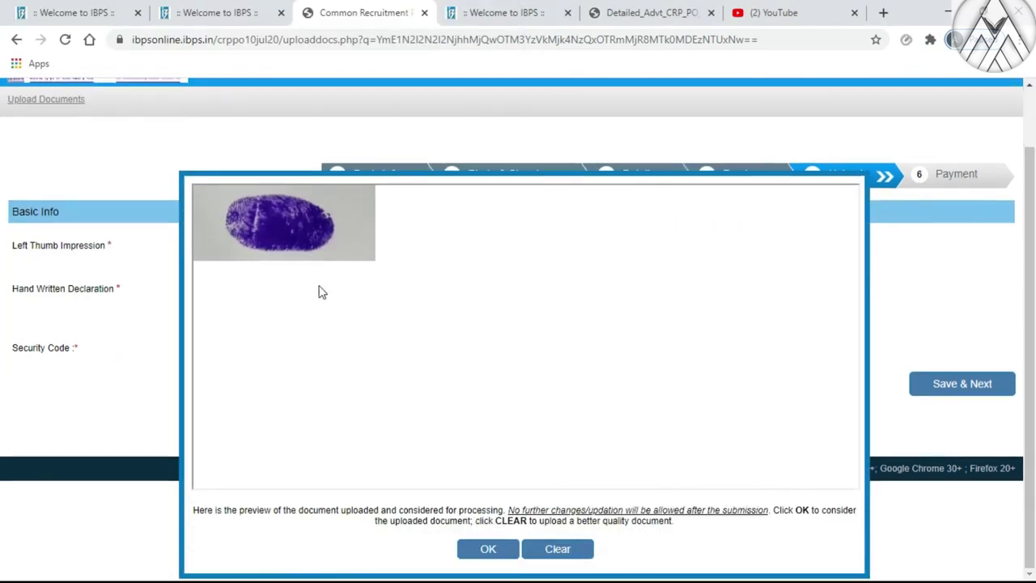
click(486, 552)
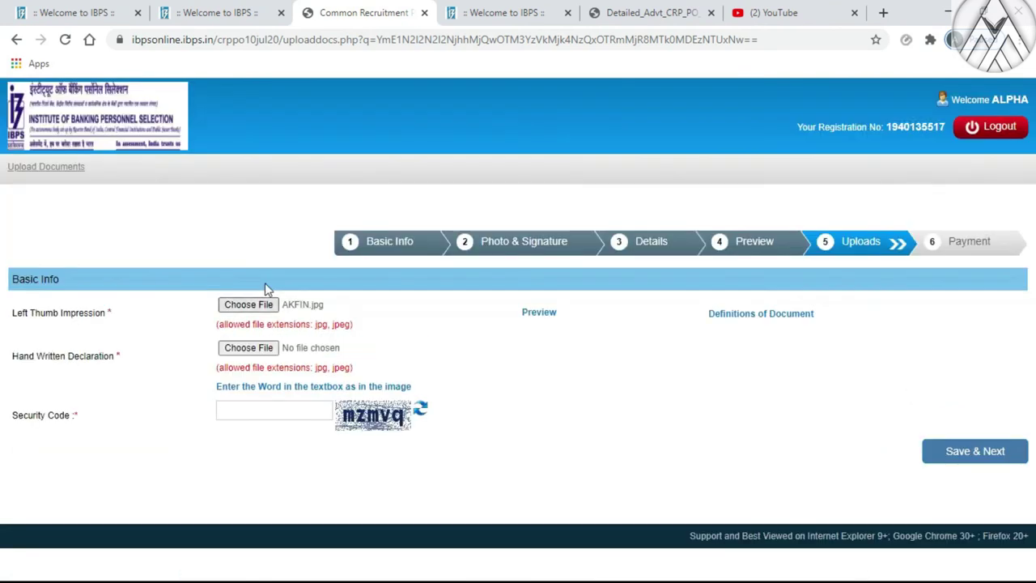
Upload AKDECLARATION.jpg as the handwritten declaration, enter the security code, and save
click(266, 347)
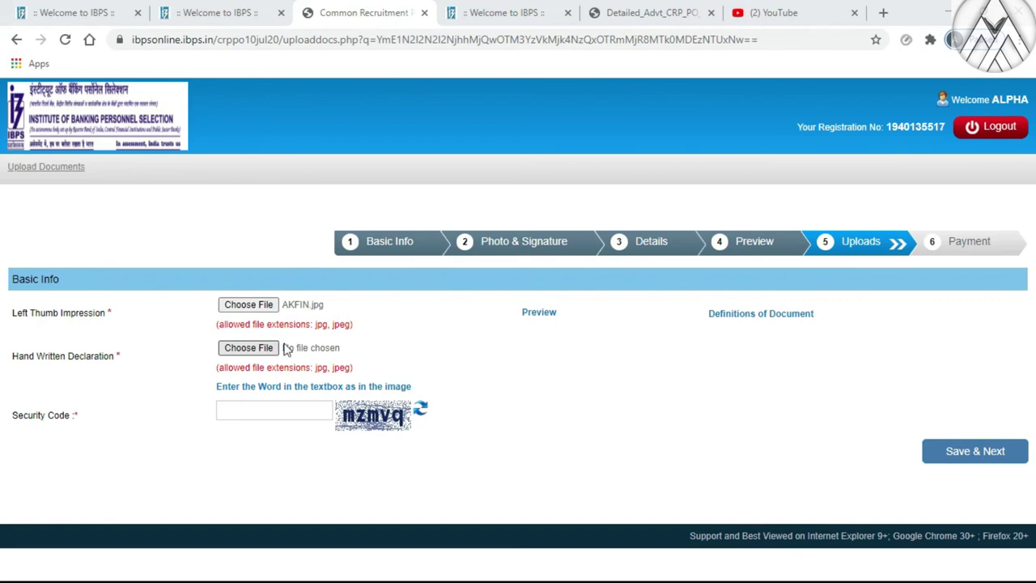
click(188, 164)
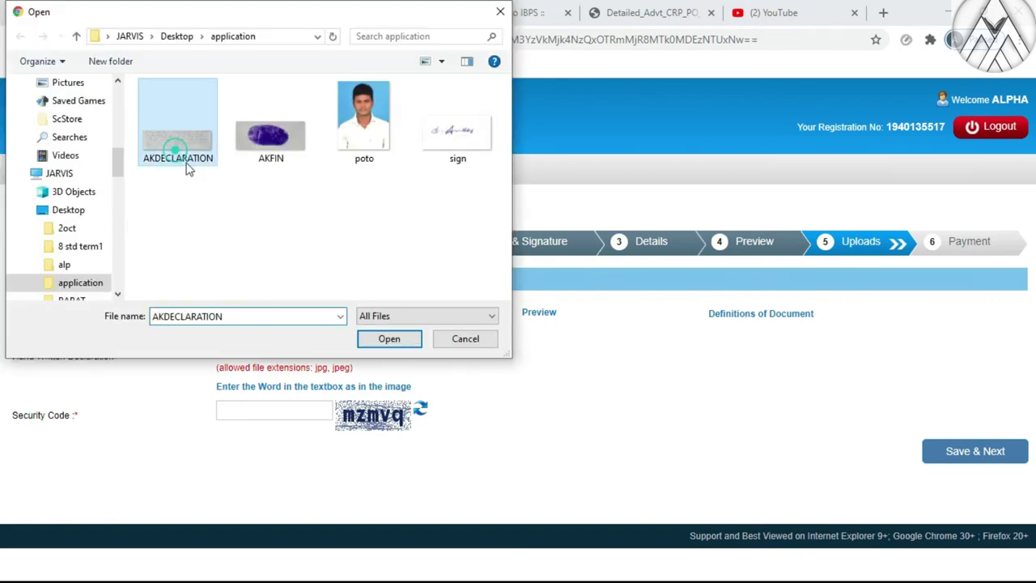
click(386, 339)
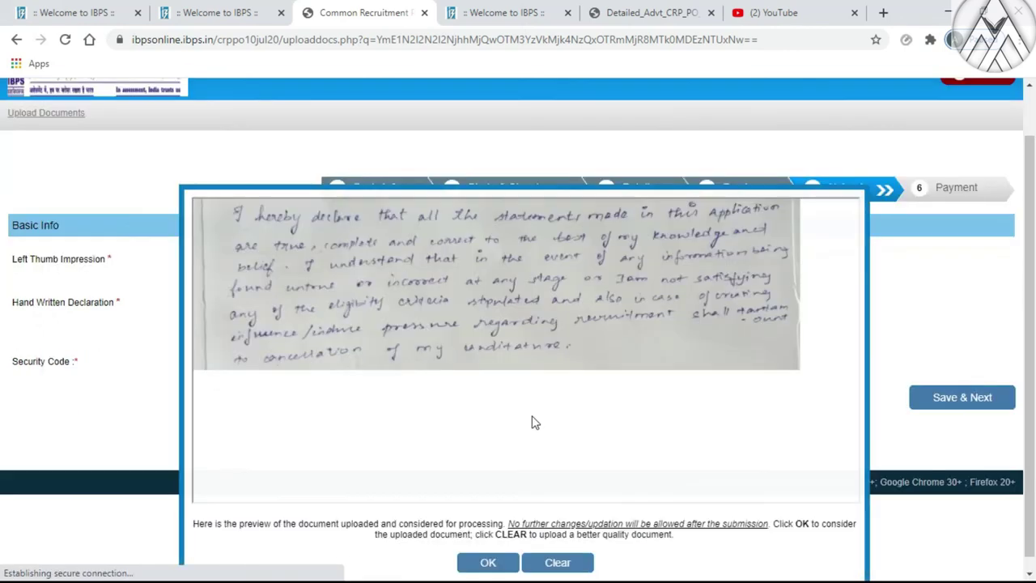
click(502, 548)
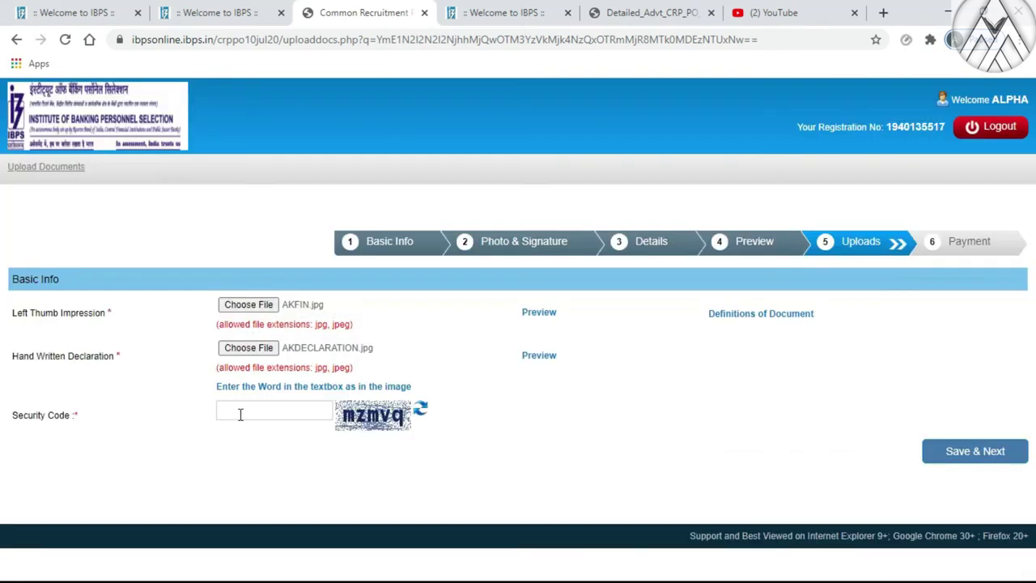
click(242, 412)
click(957, 464)
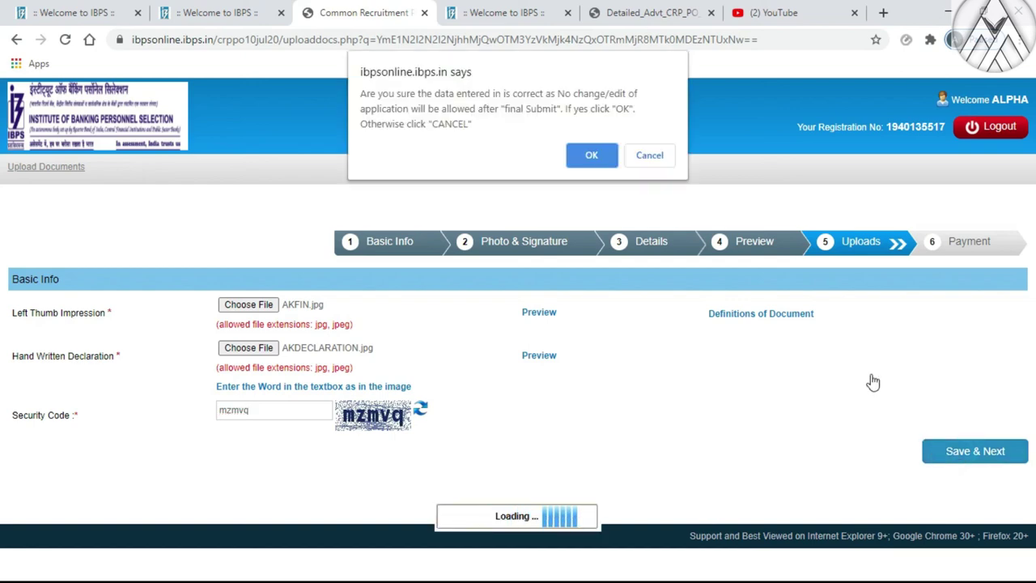
Confirm the uploads, submit with the security code, and pay the ₹850.00 fee by UPI on BillDesk
click(593, 155)
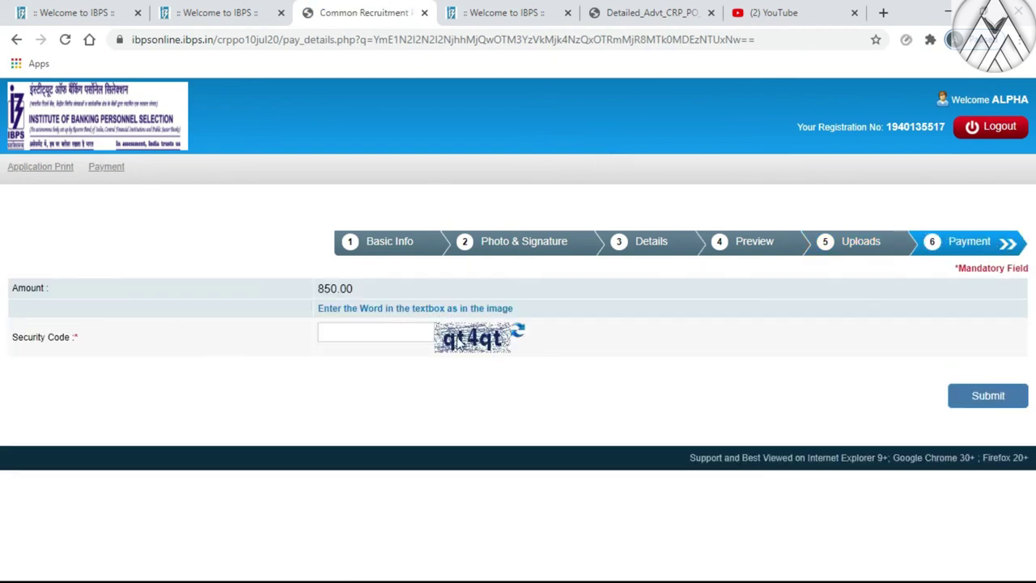
click(385, 333)
click(987, 398)
click(598, 128)
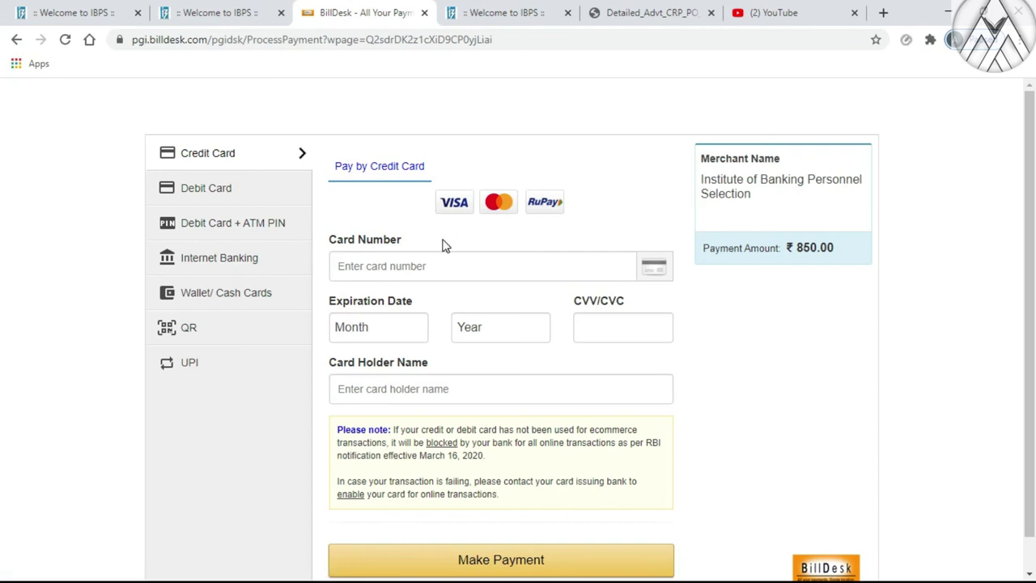
click(247, 365)
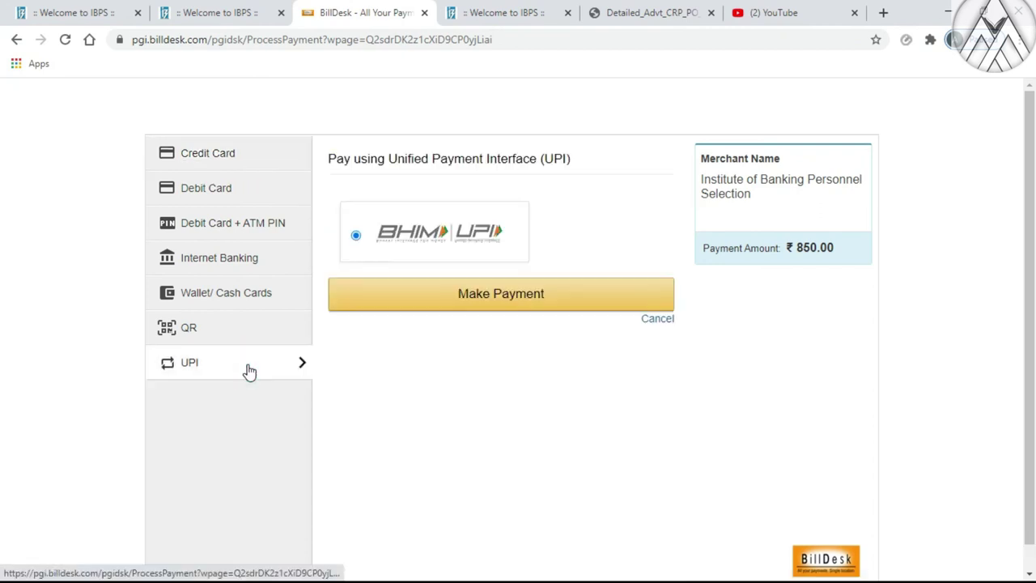
click(393, 294)
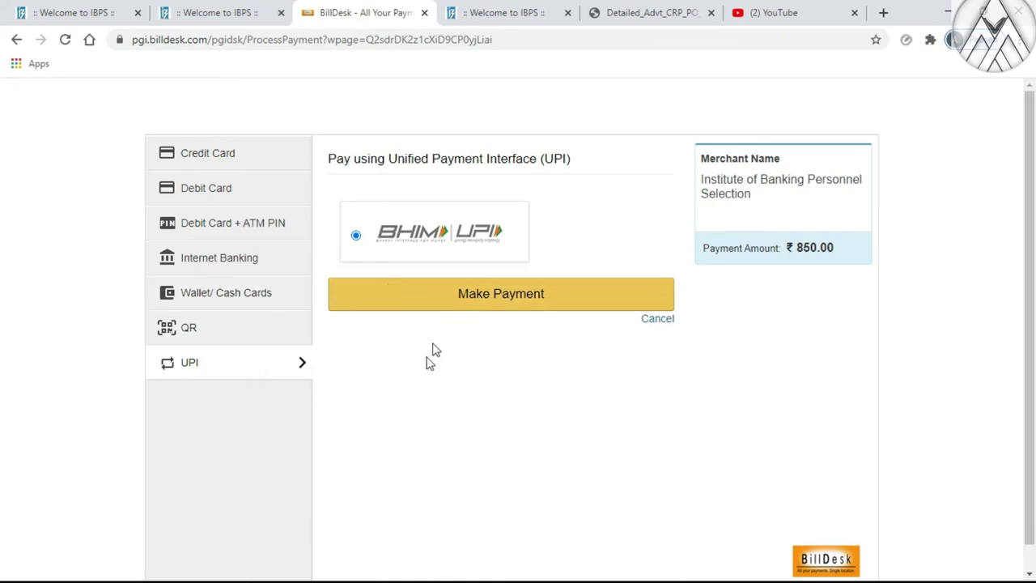